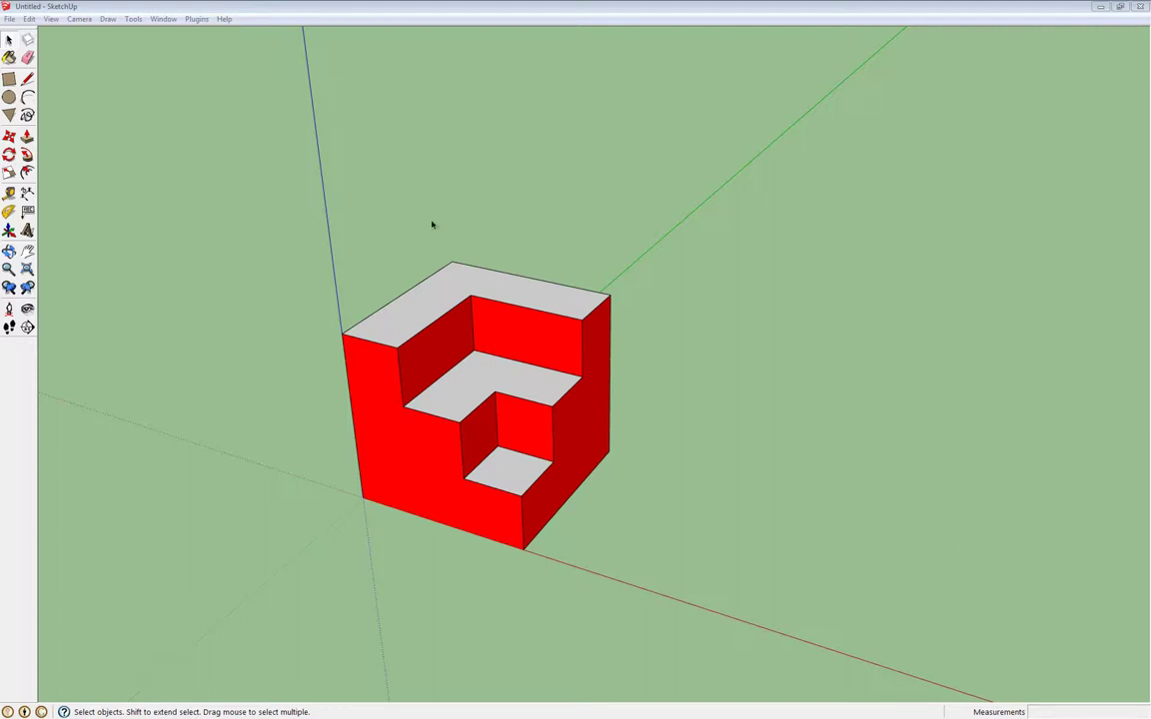
Step: Review the COLLADA 3D export settings, then cancel the 3D model export
left_click(8, 19)
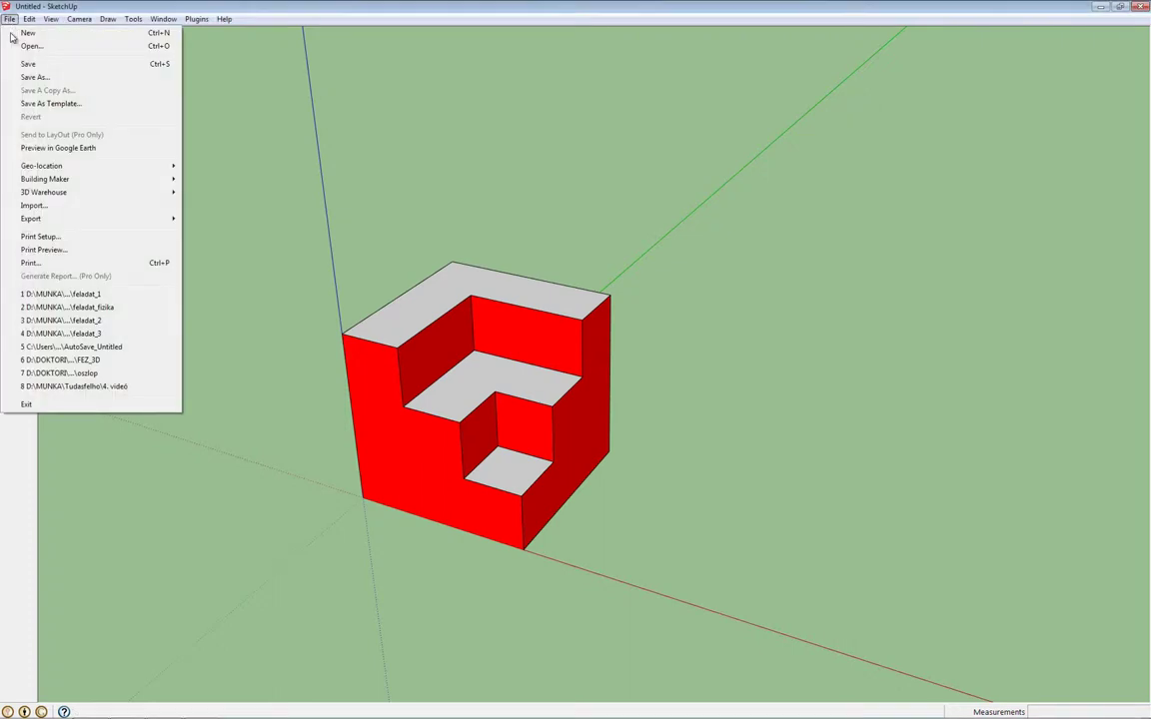
mouse_move(60, 219)
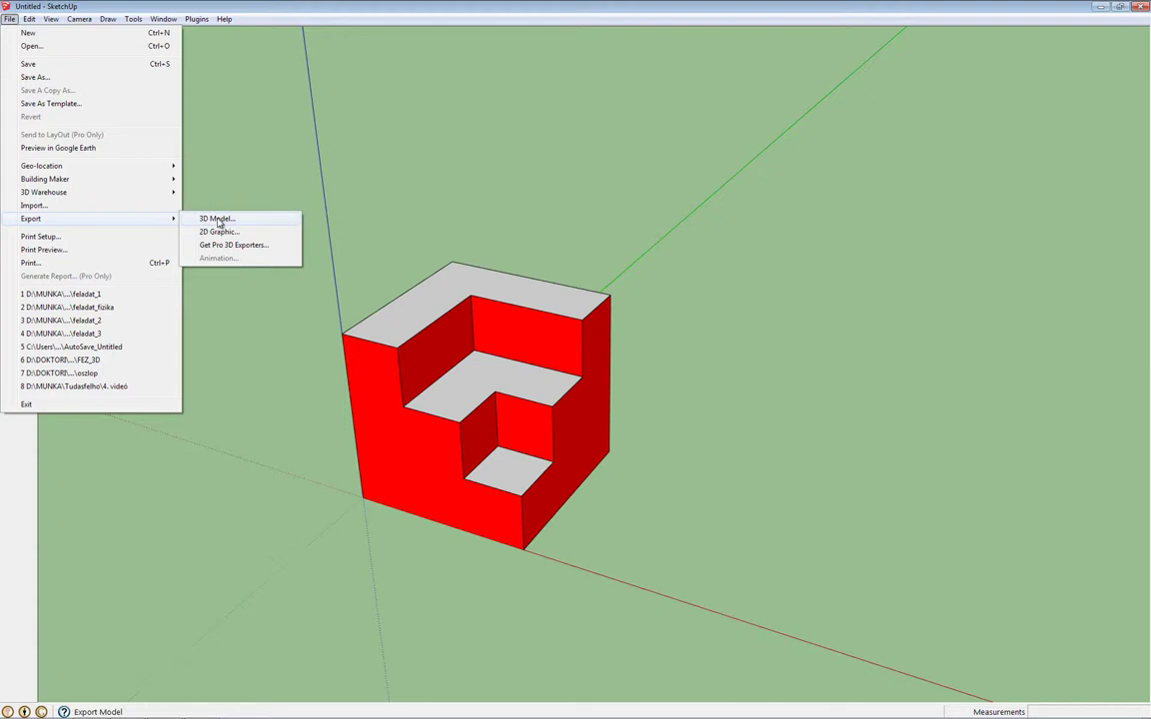
left_click(219, 220)
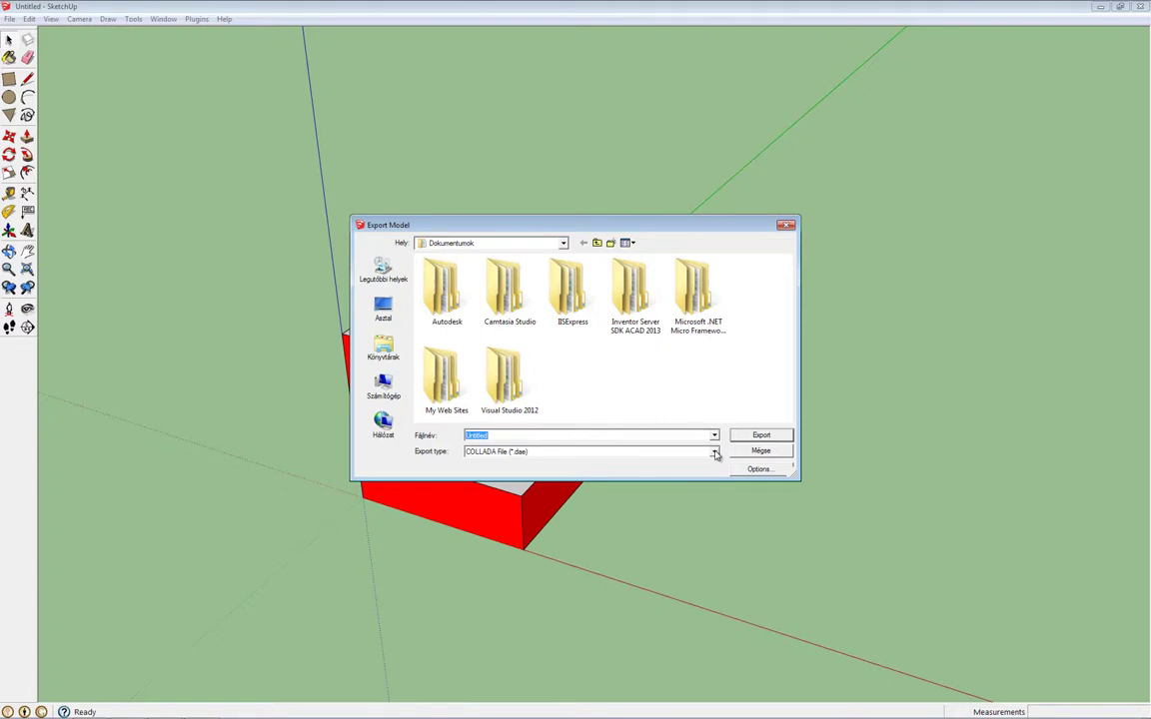
left_click(715, 455)
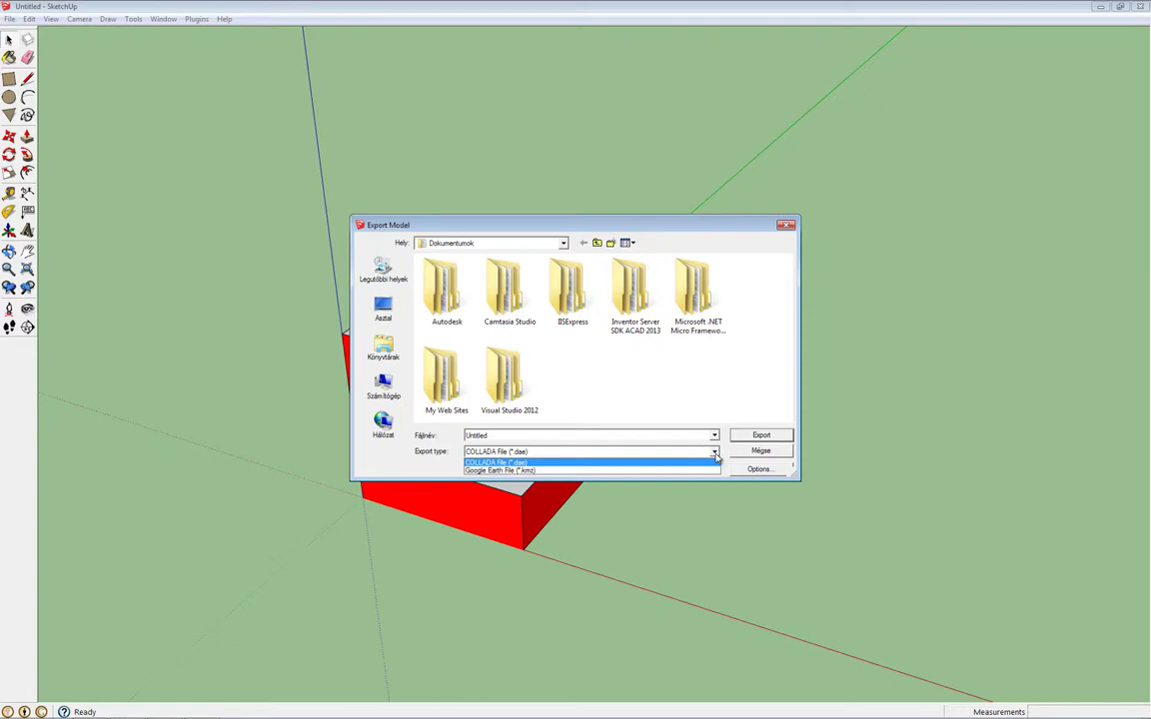
left_click(715, 454)
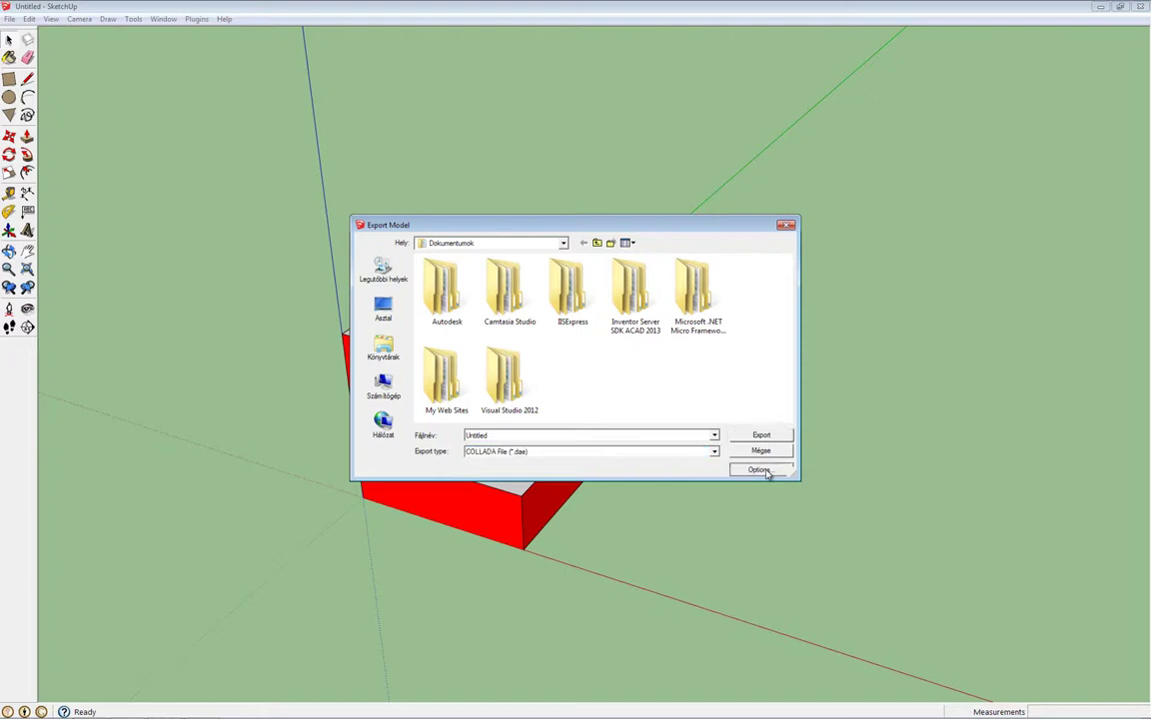
left_click(765, 470)
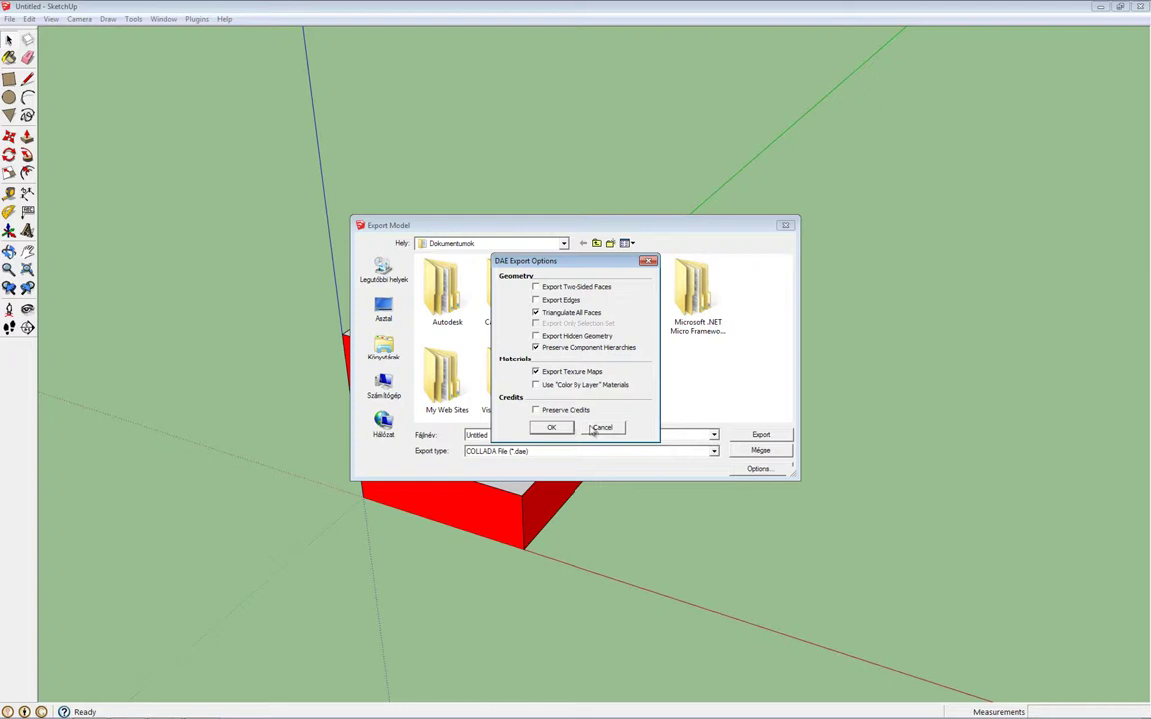
left_click(564, 429)
left_click(754, 453)
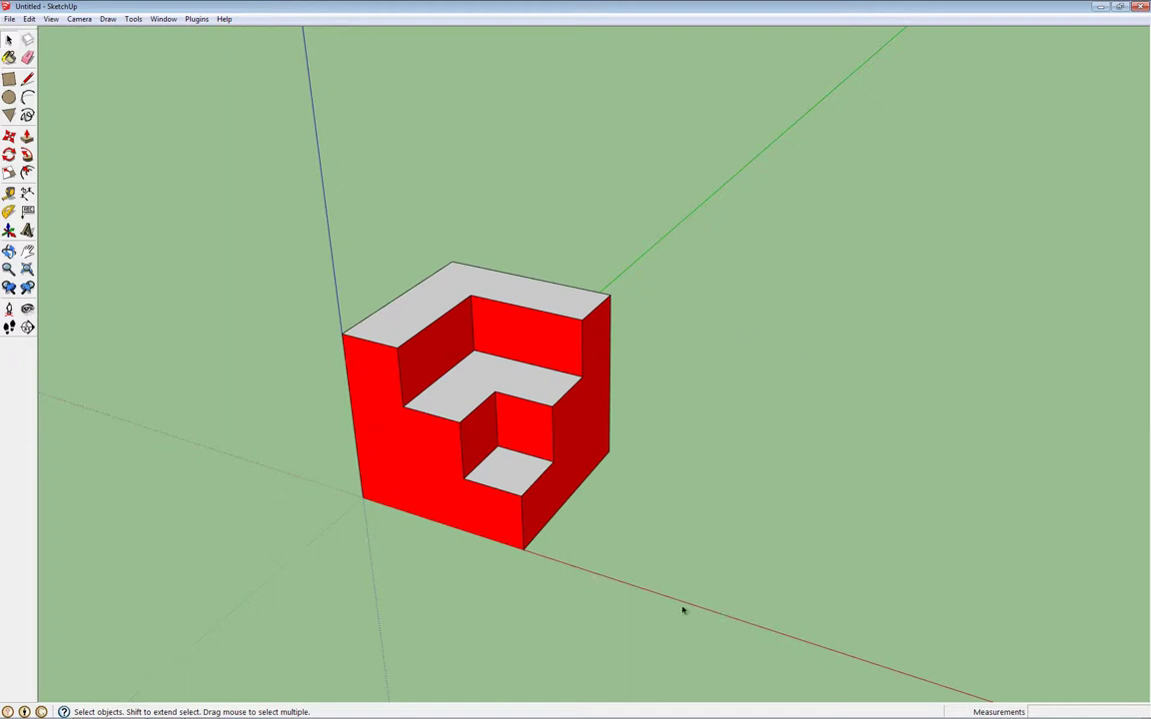
Step: Turn off the axes and orbit, pan and zoom so the red stepped cube appears larger
left_click(51, 19)
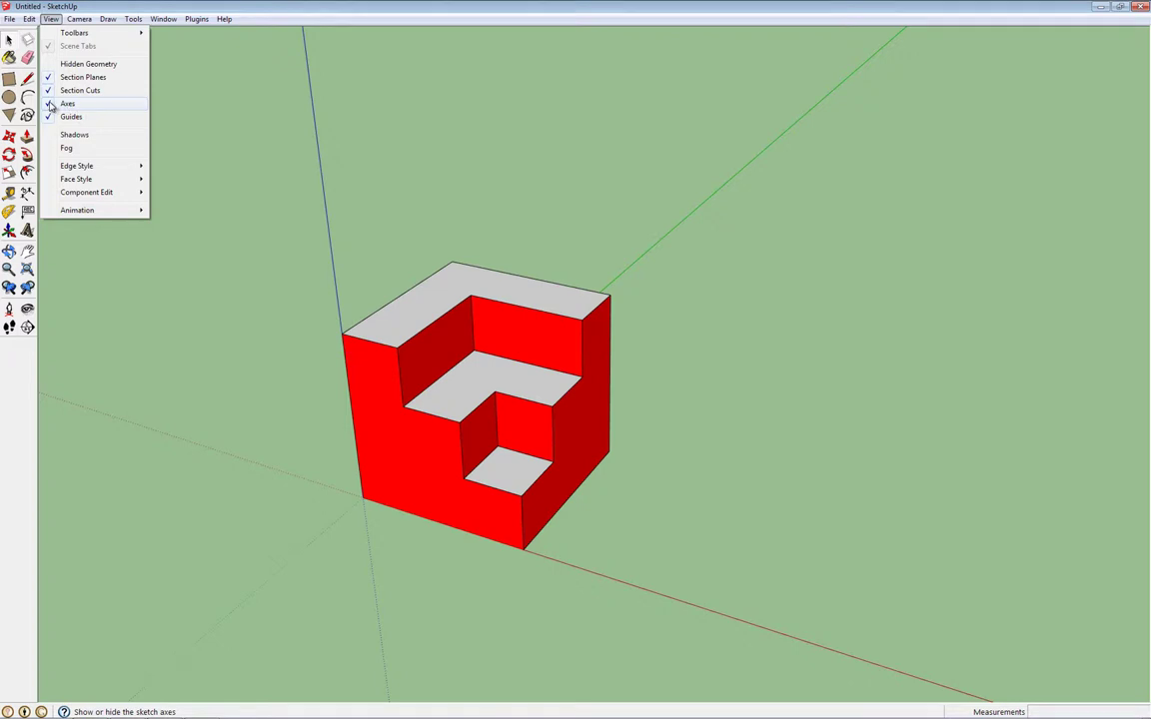
left_click(52, 105)
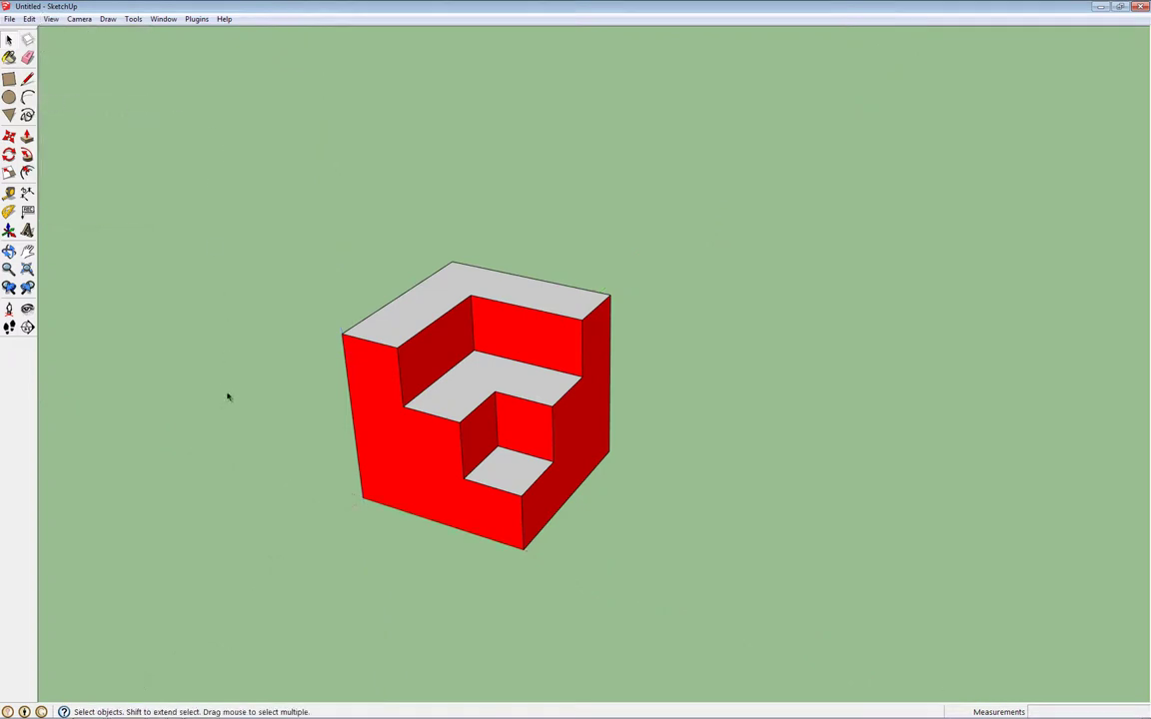
key("o")
left_click_drag(290, 380, 303, 332)
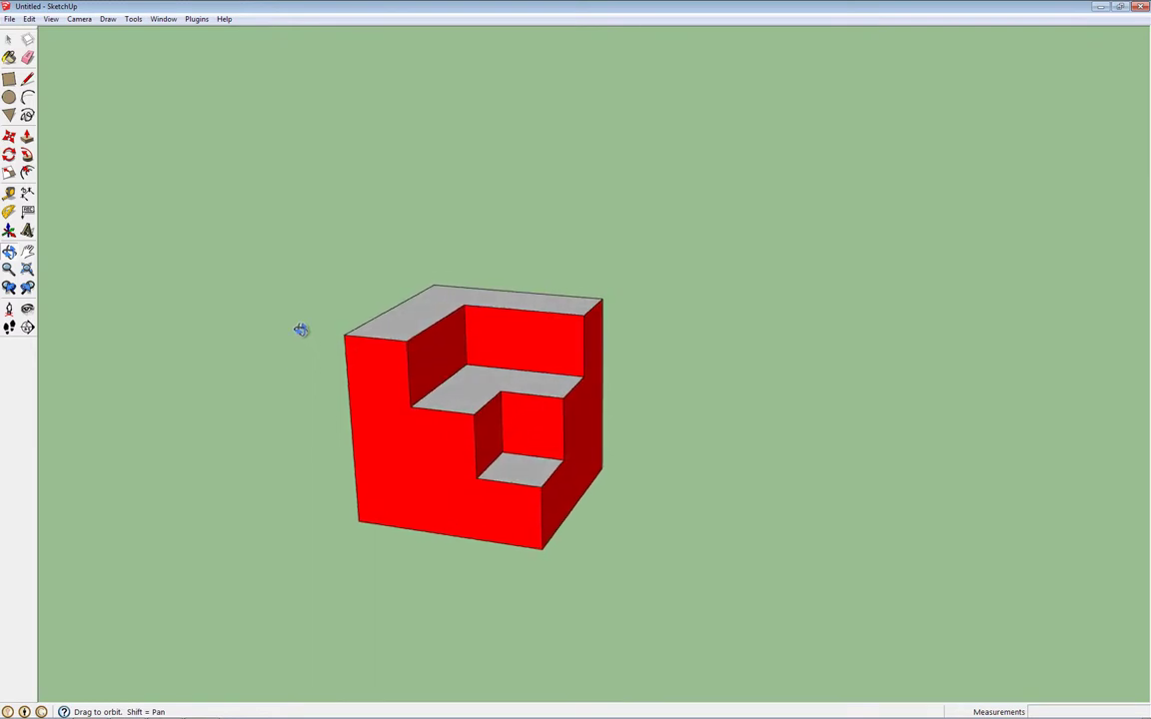
key("space")
scroll(345, 415, "up", 2)
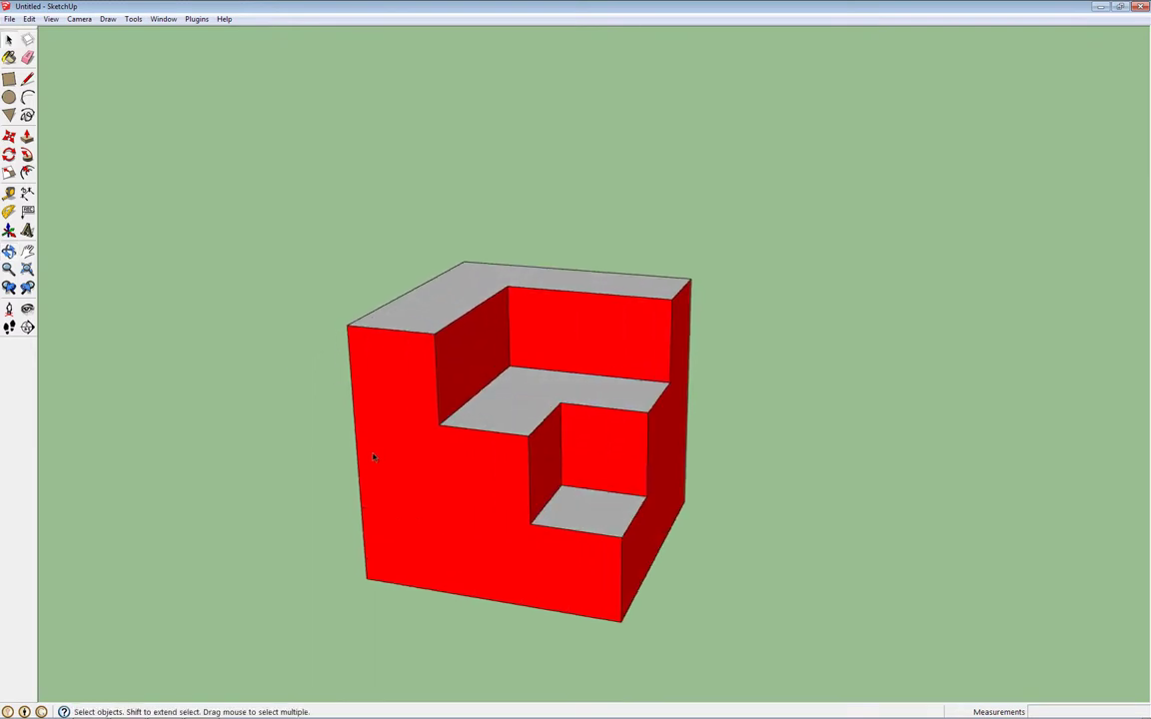
middle_click_drag(373, 457, 416, 410, "shift")
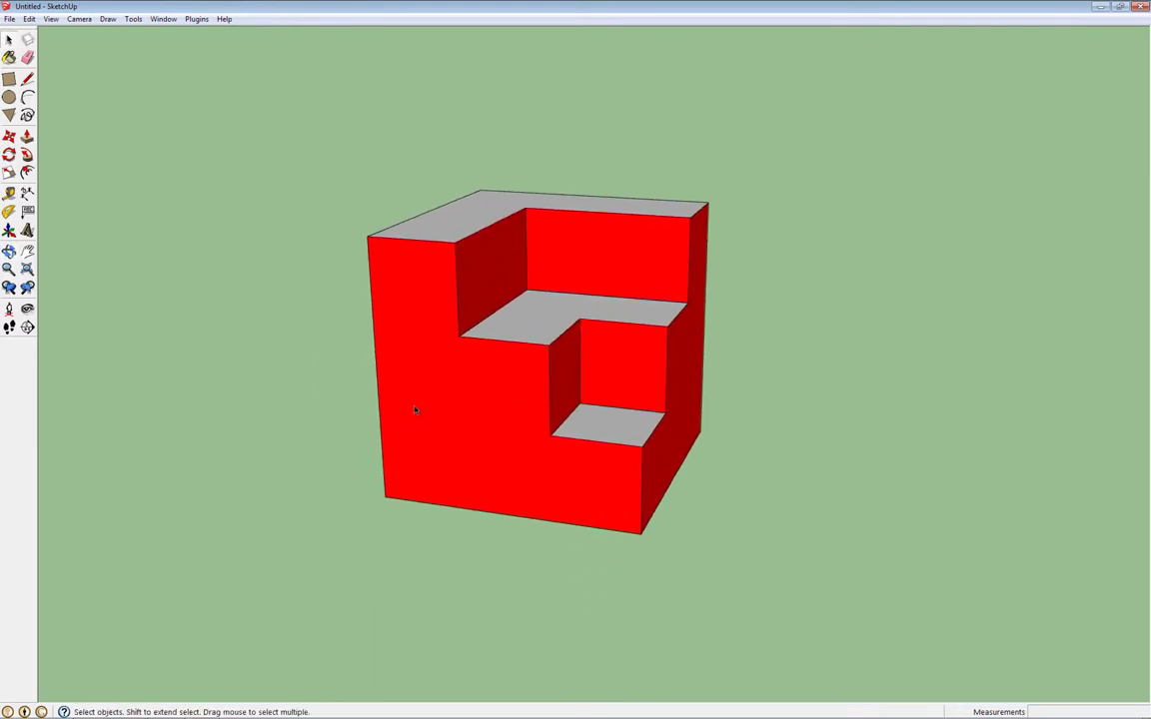
scroll(416, 410, "up", 1)
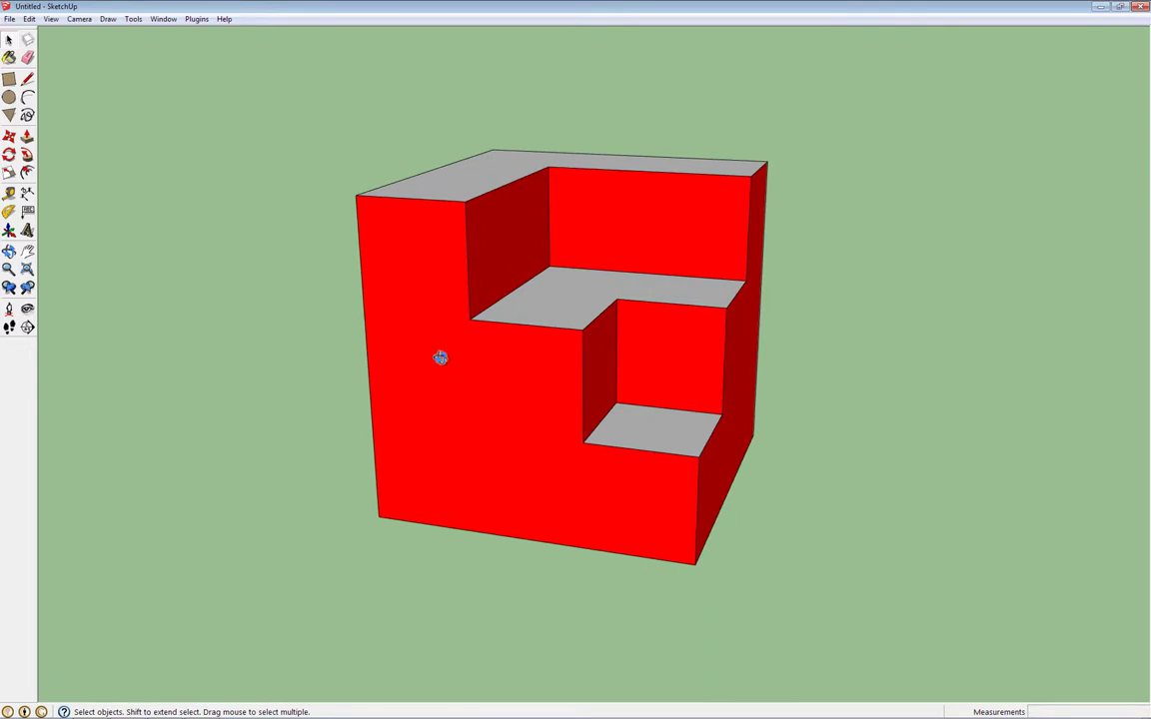
middle_click_drag(452, 374, 402, 393)
middle_click_drag(456, 365, 440, 374)
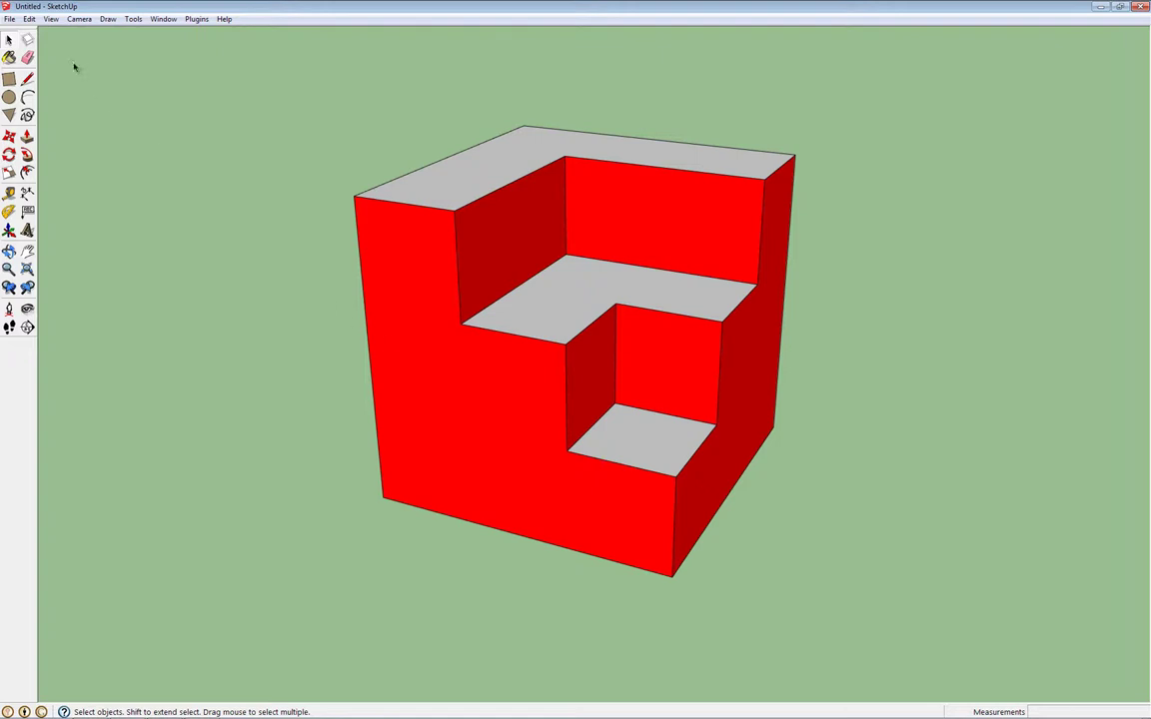
left_click(9, 19)
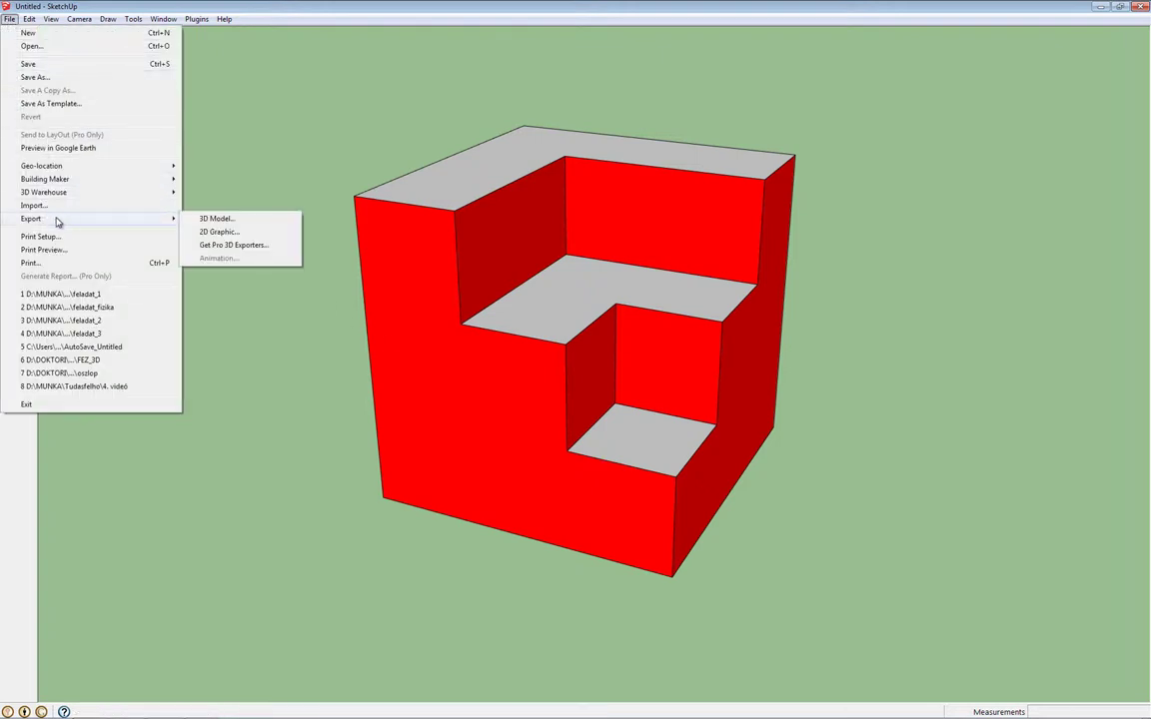
mouse_move(31, 218)
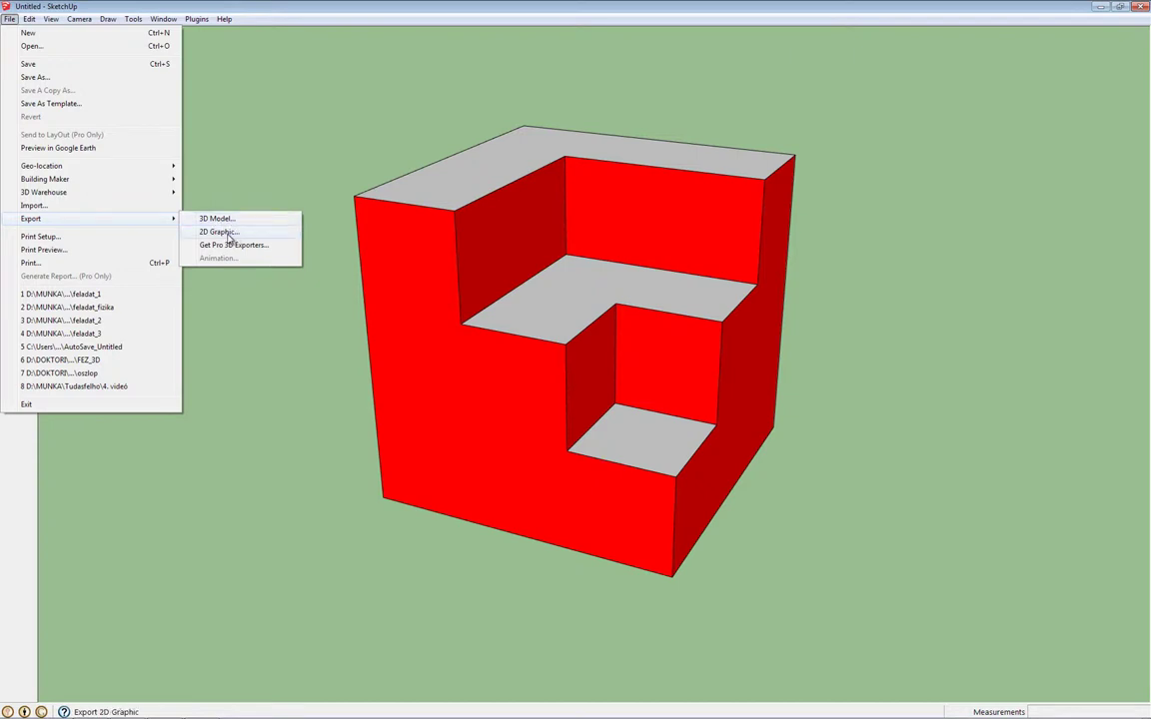
left_click(230, 236)
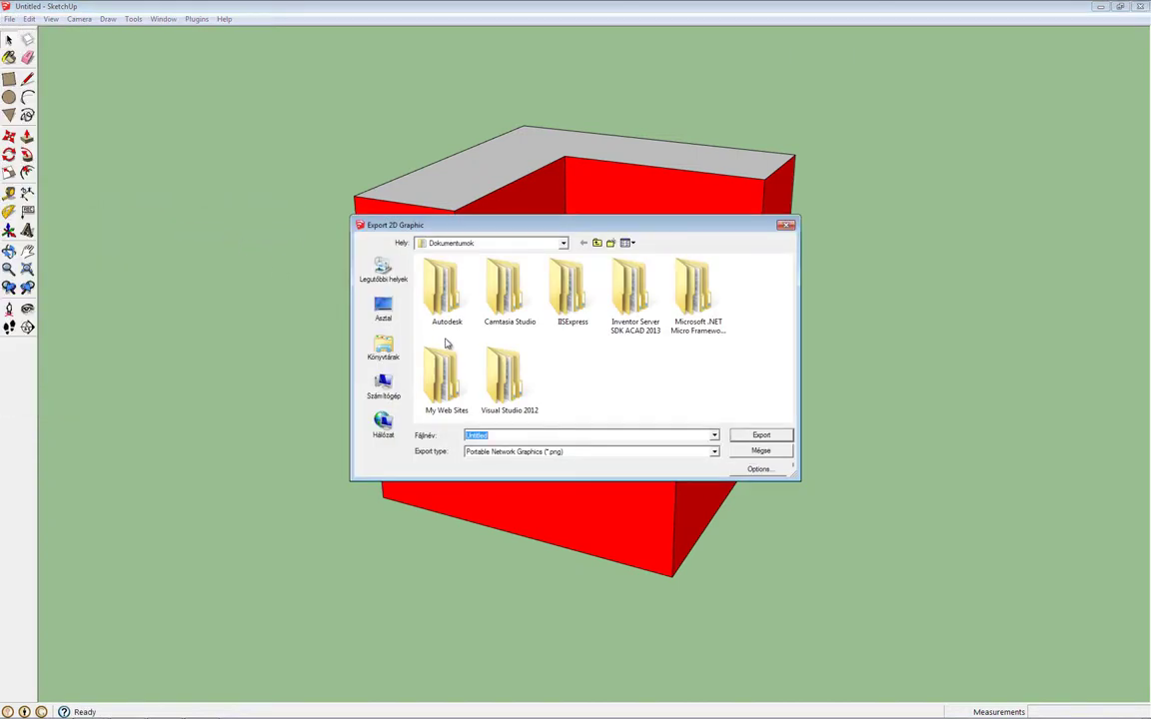
left_click(712, 455)
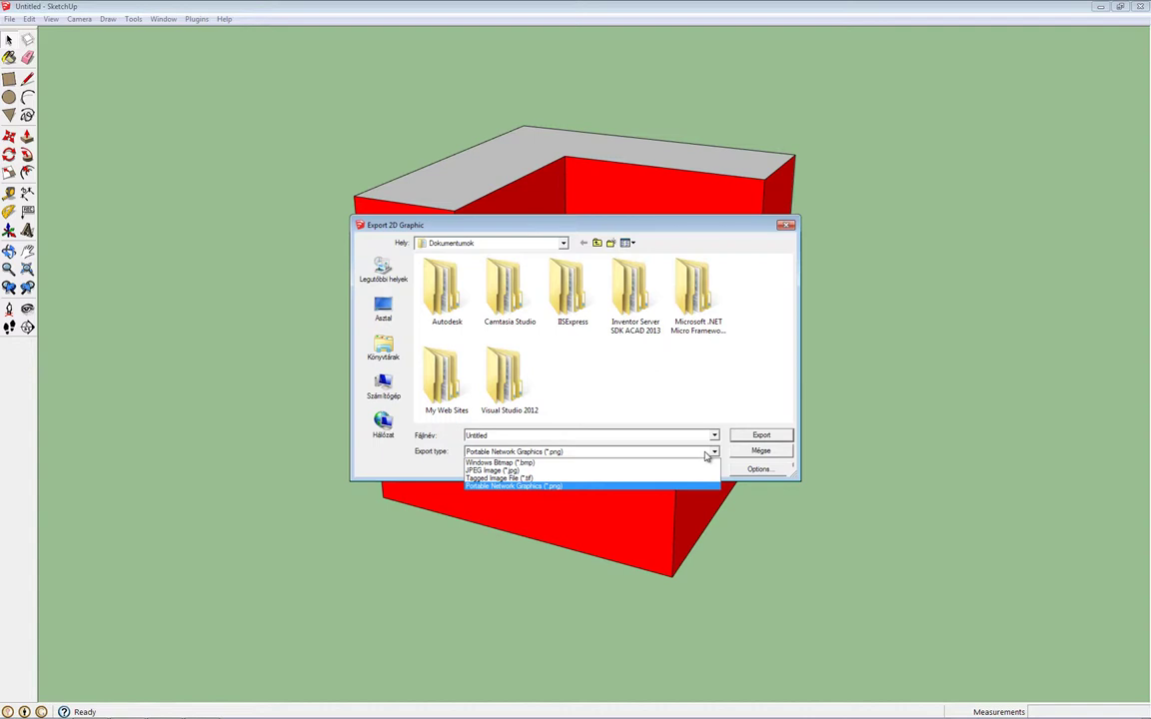
left_click(713, 453)
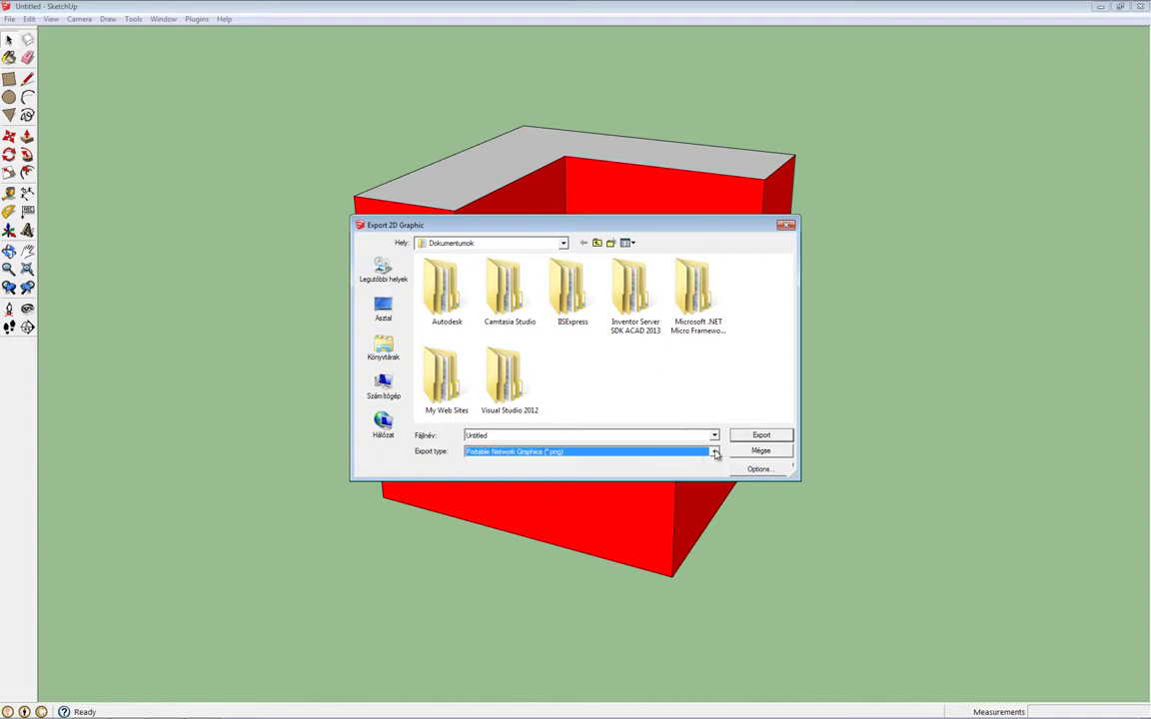
left_click(758, 469)
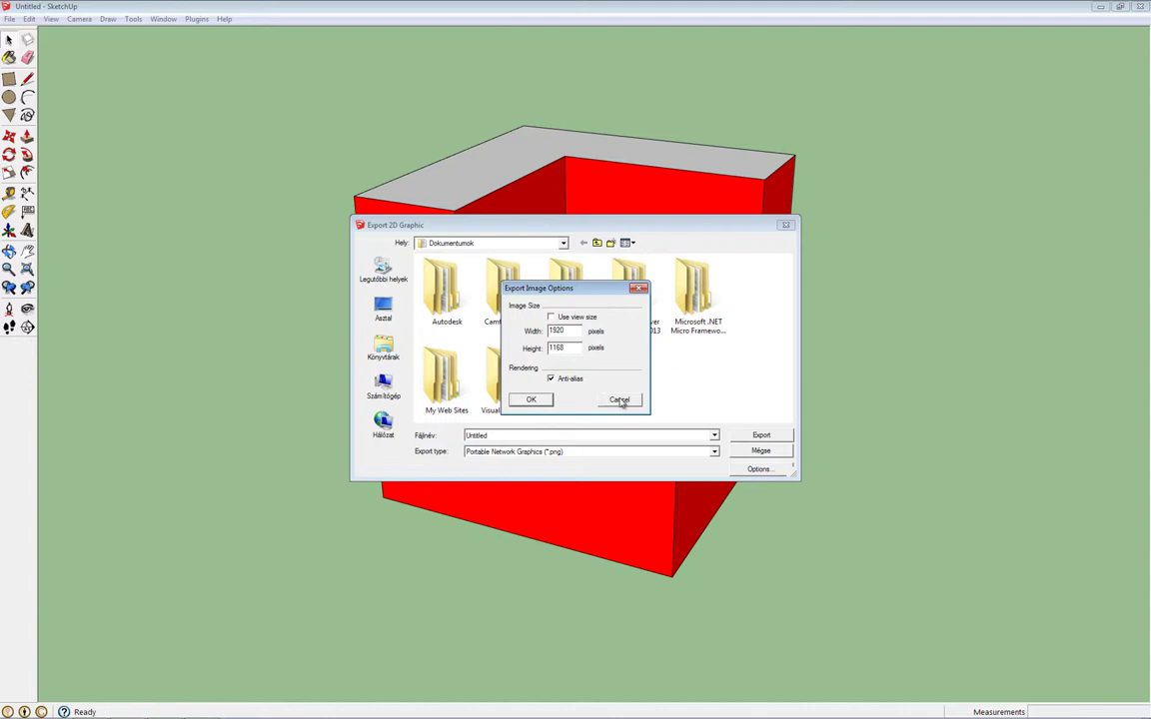
left_click(620, 400)
Step: Cancel the 2D image export and bring up the Camera menu
left_click(748, 452)
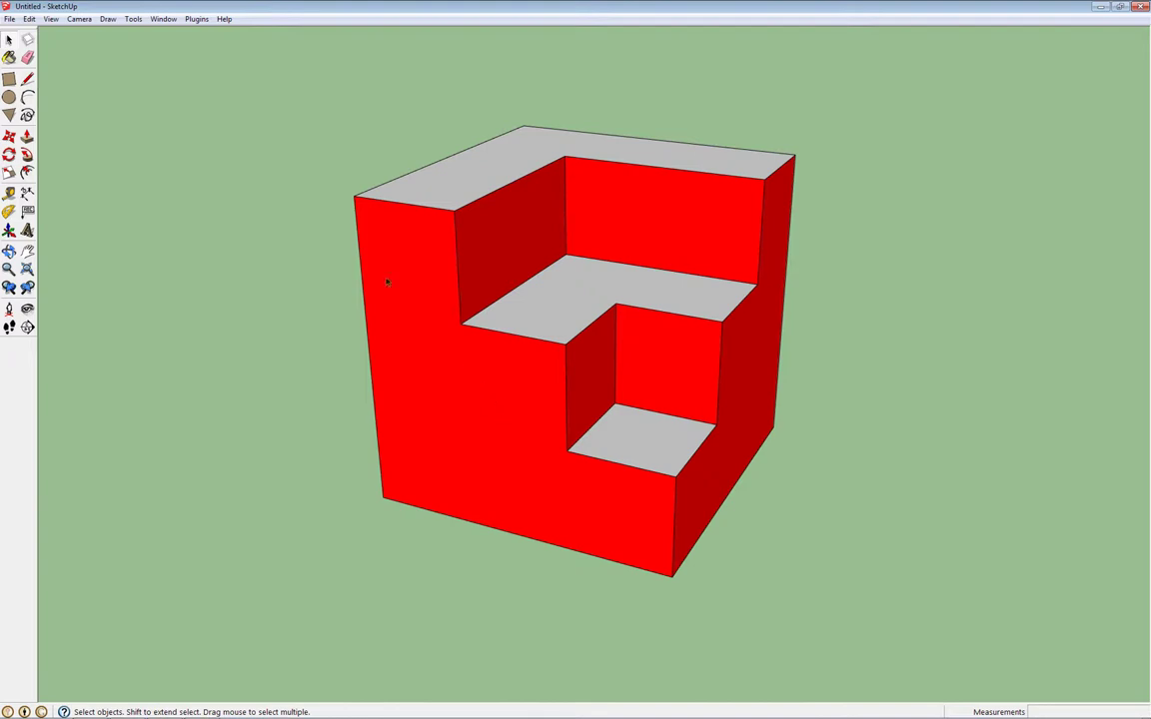
left_click(80, 19)
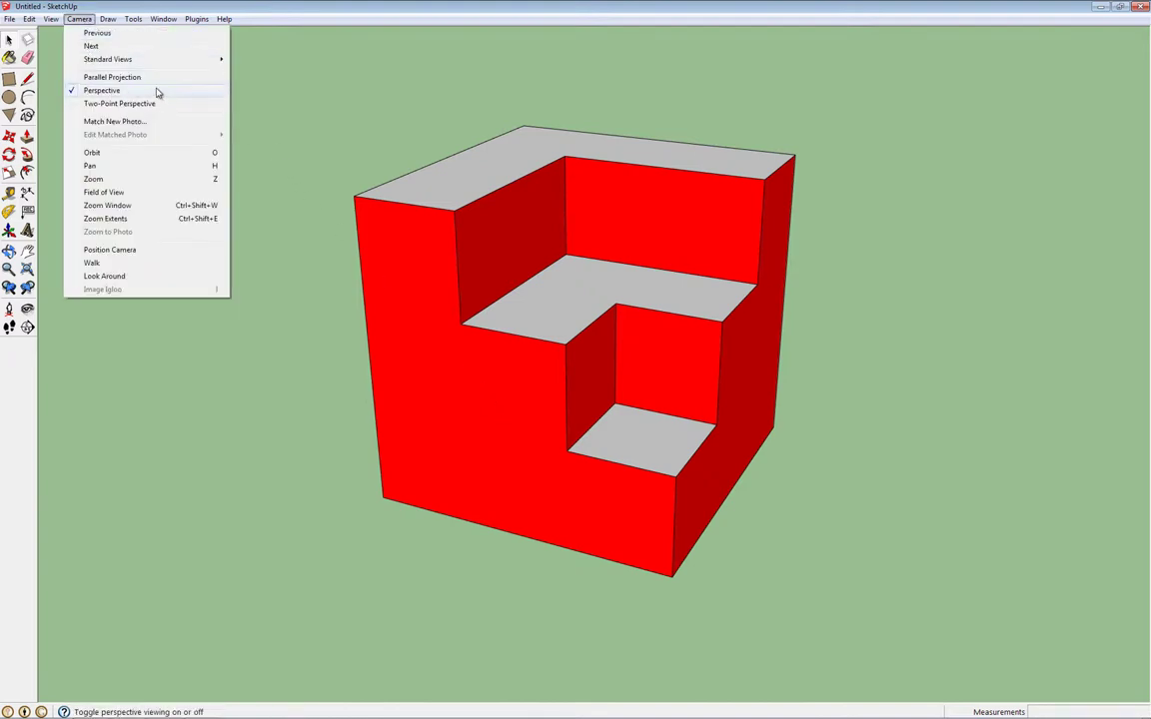
Step: Switch to parallel projection and set the Front standard view
left_click(73, 78)
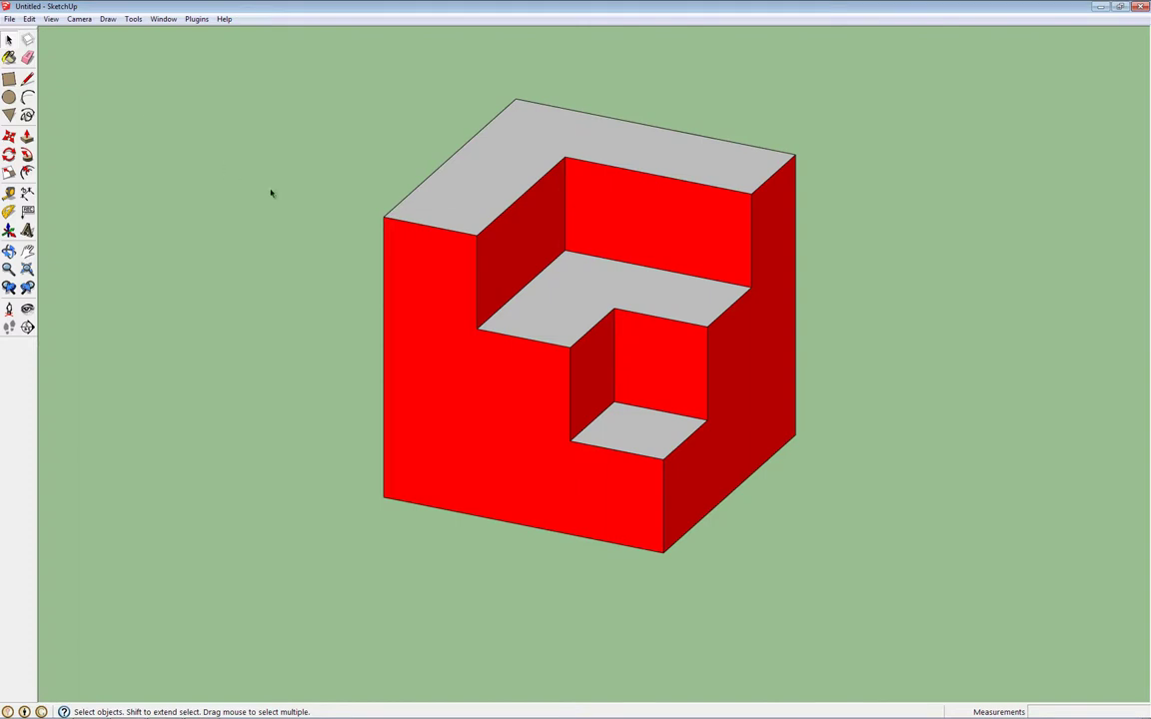
left_click(80, 19)
mouse_move(108, 59)
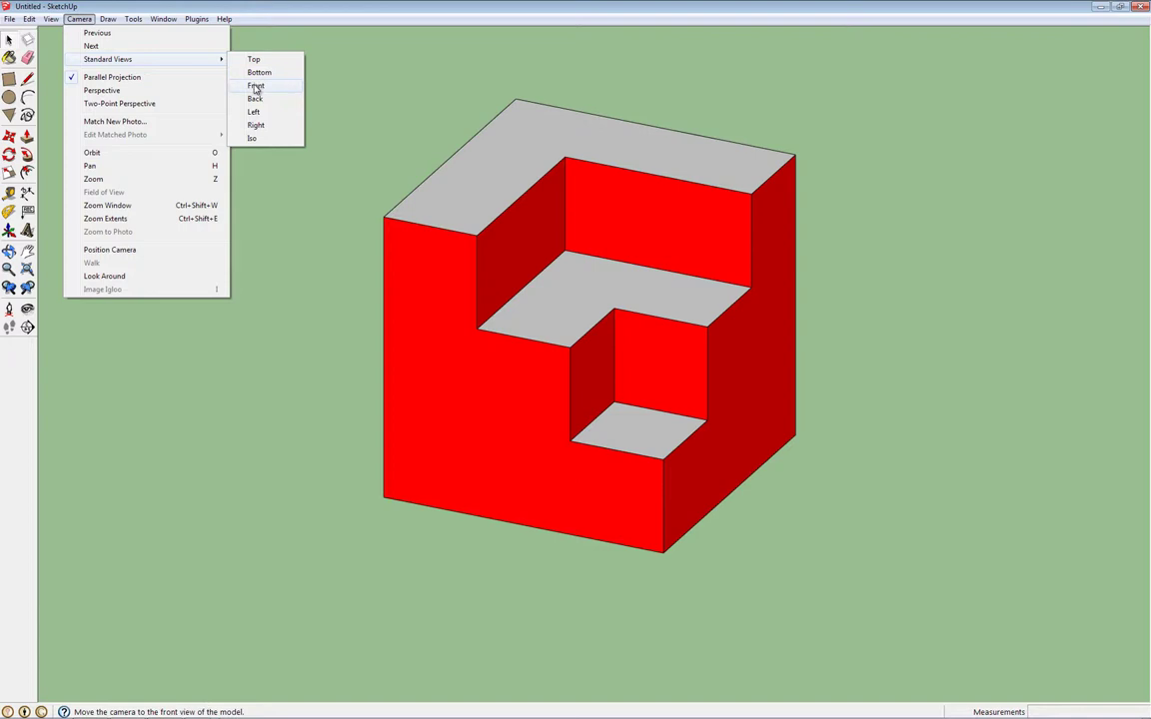
left_click(256, 86)
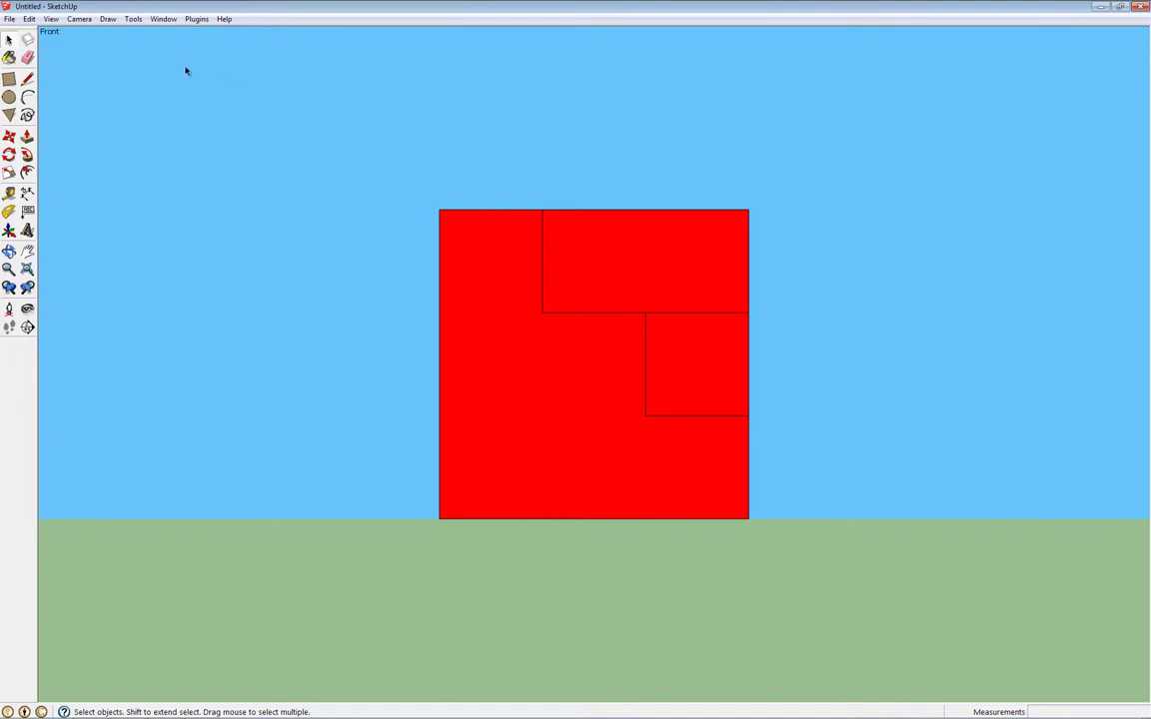
Step: Toggle to perspective and back to parallel projection for a flat front view
left_click(79, 19)
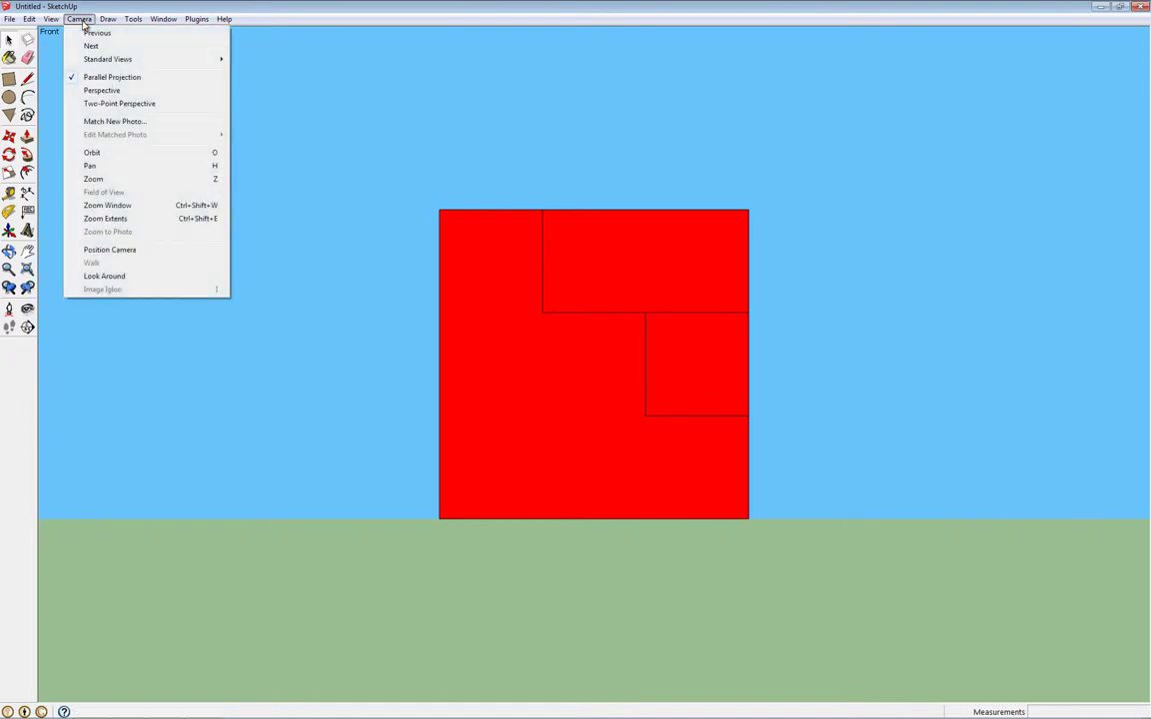
left_click(80, 91)
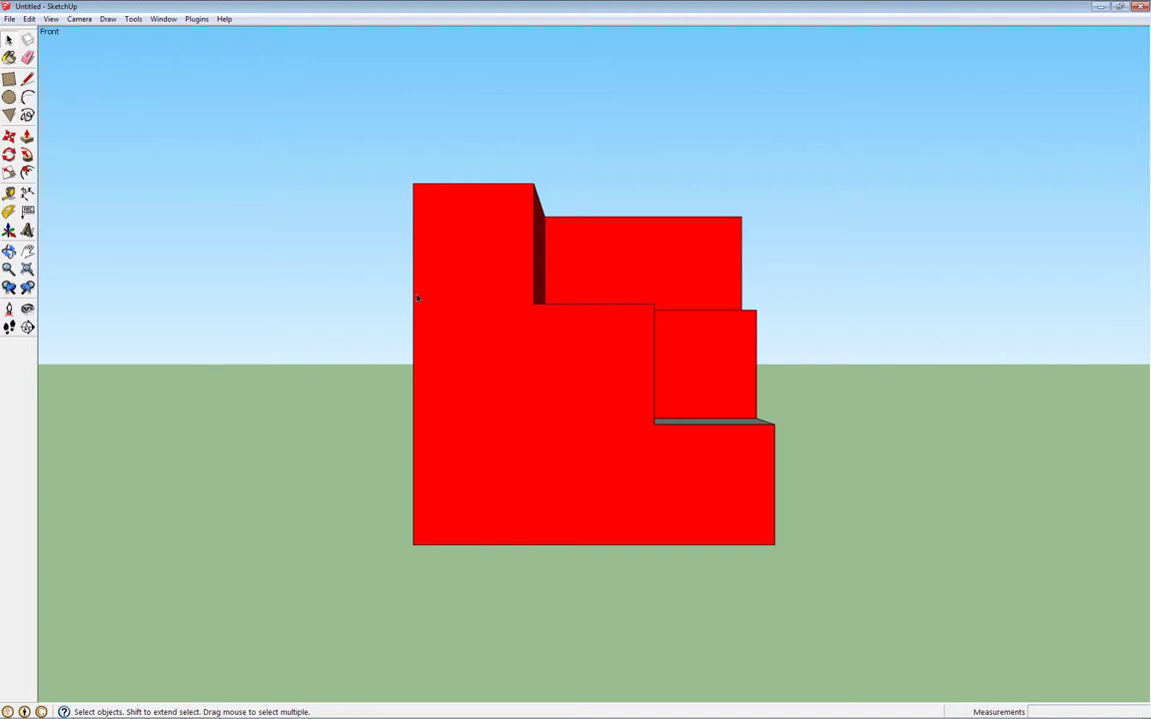
left_click(77, 20)
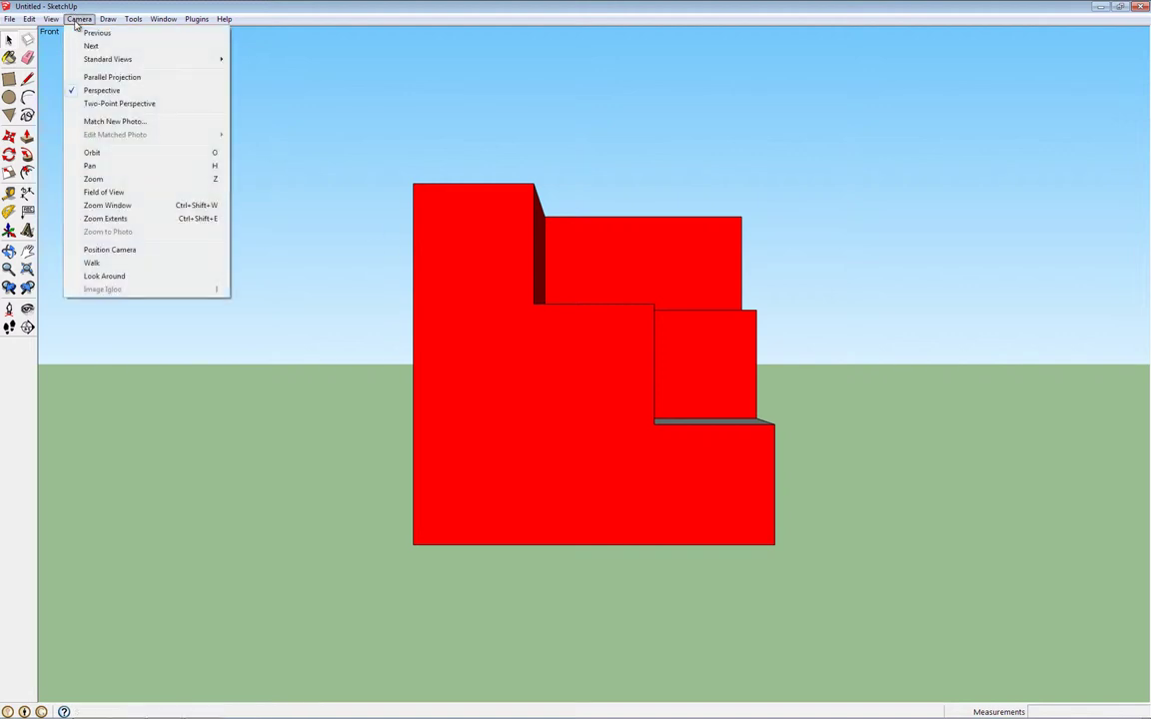
left_click(75, 78)
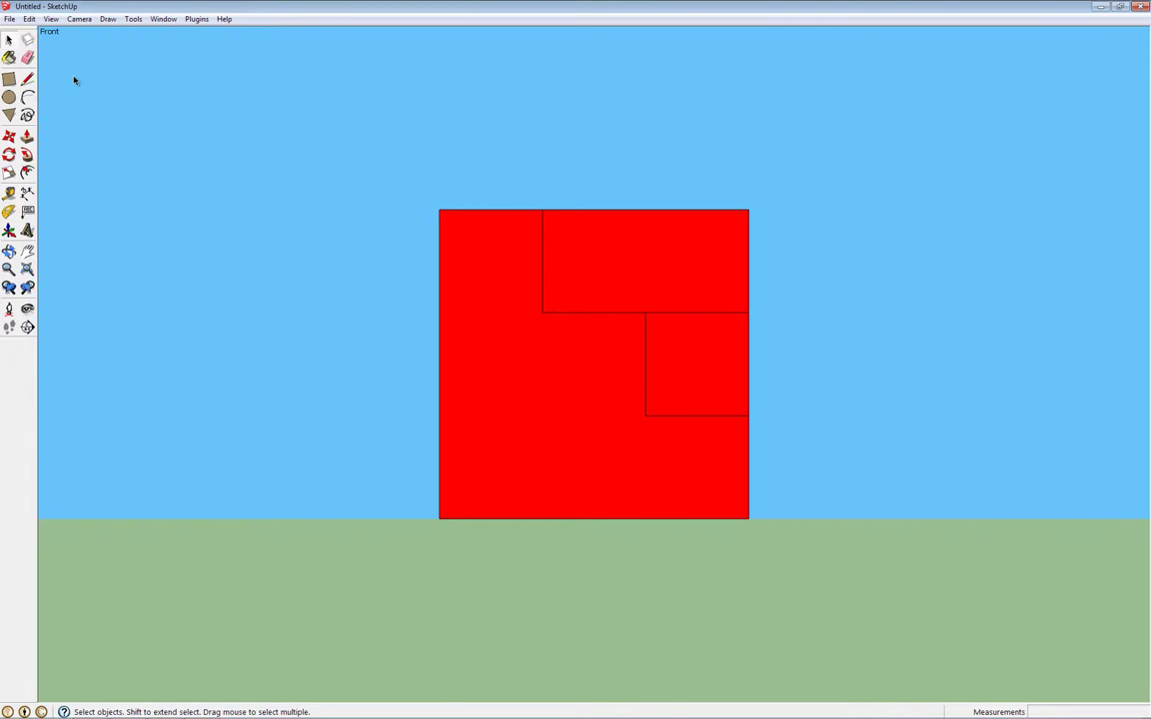
left_click(10, 19)
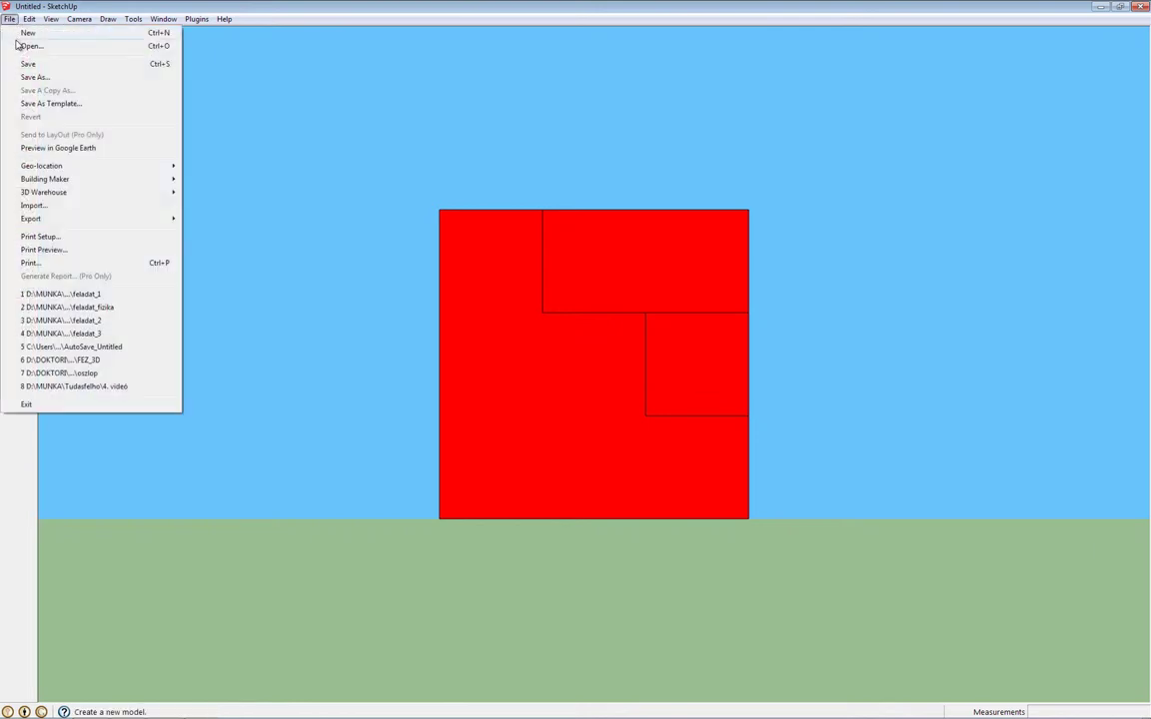
Step: Print to CutePDF Writer with scale 0.01 m in the printout to 1 m in SketchUp
left_click(48, 265)
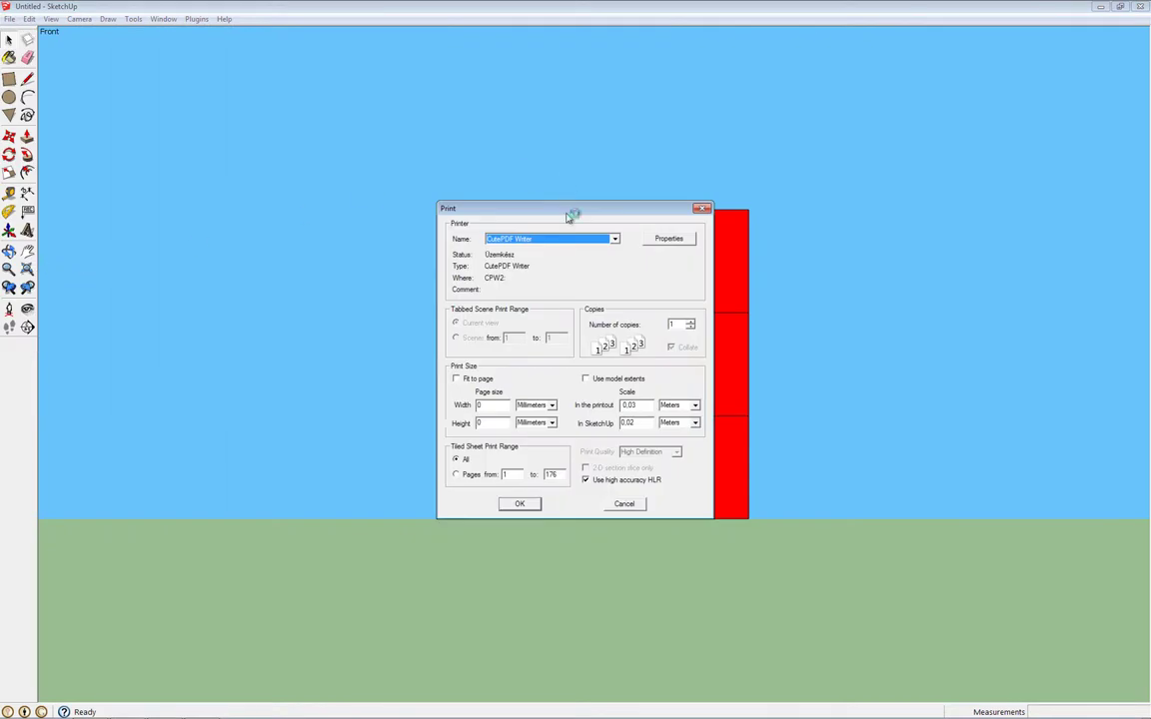
left_click_drag(570, 216, 270, 106)
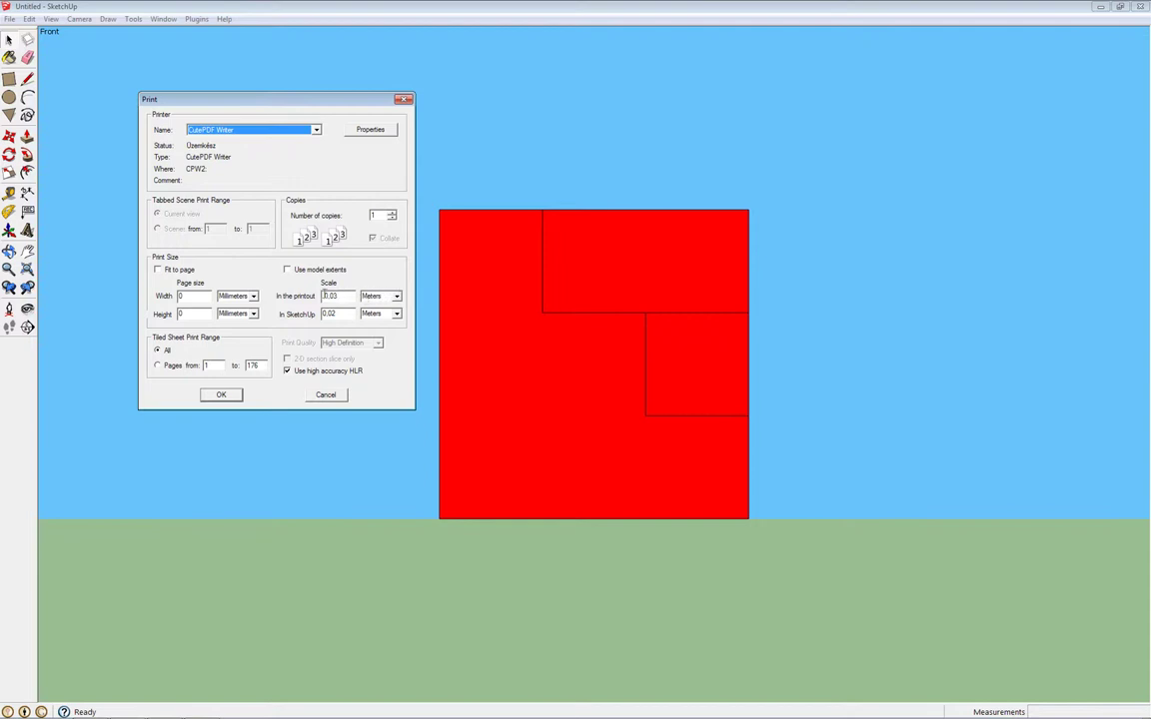
left_click_drag(342, 314, 302, 311)
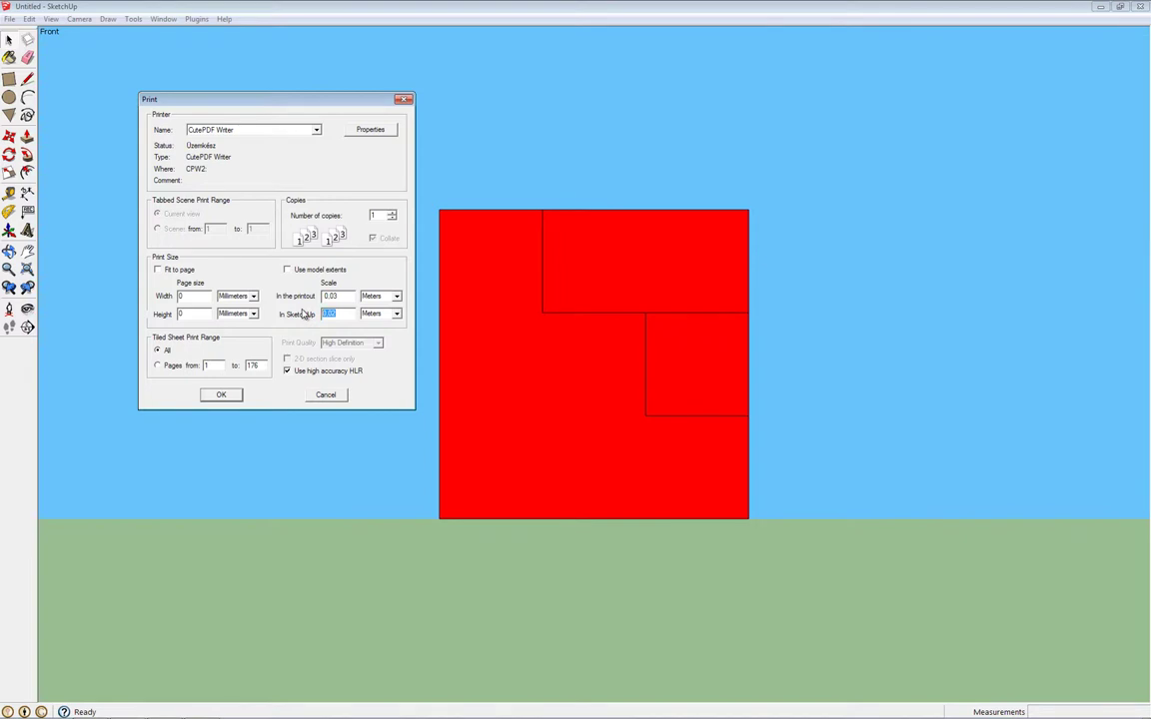
type("1")
left_click(328, 296)
type("1")
key("BackSpace")
type("01")
left_click(336, 313)
left_click(226, 395)
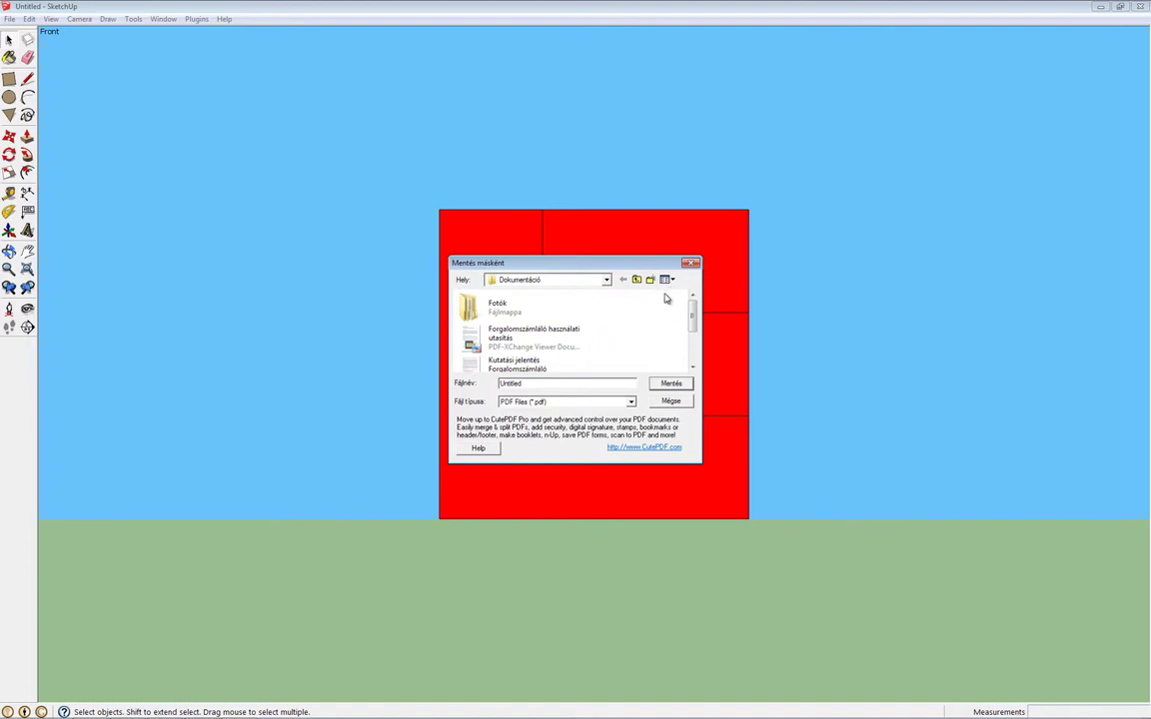
Step: Dismiss the CutePDF Save As dialog without saving the PDF
key("Escape")
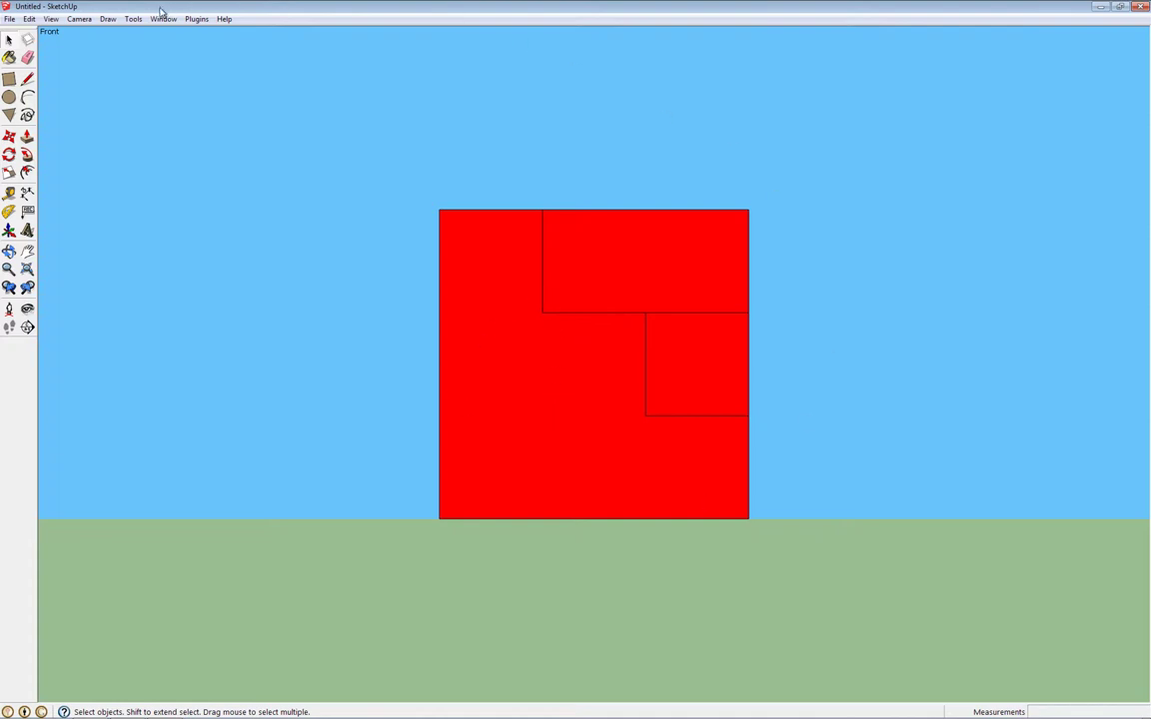
Step: Switch to two-point perspective, then zoom and orbit to see the cube's top faces from above
left_click(79, 19)
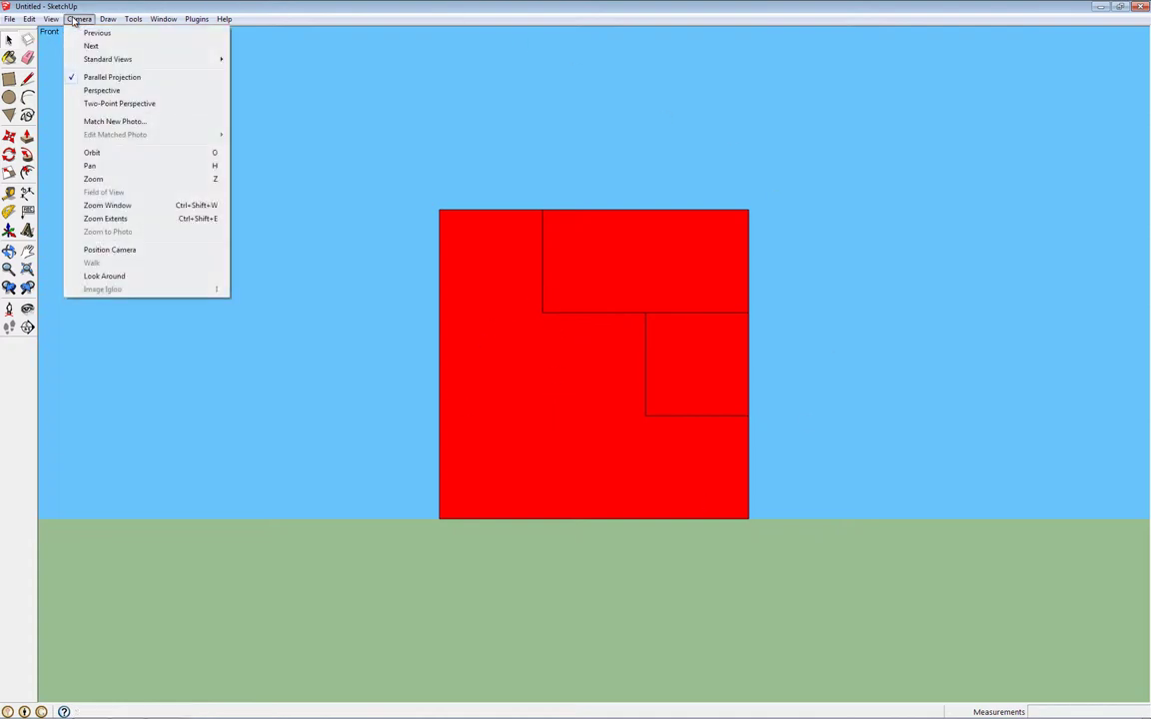
left_click(100, 103)
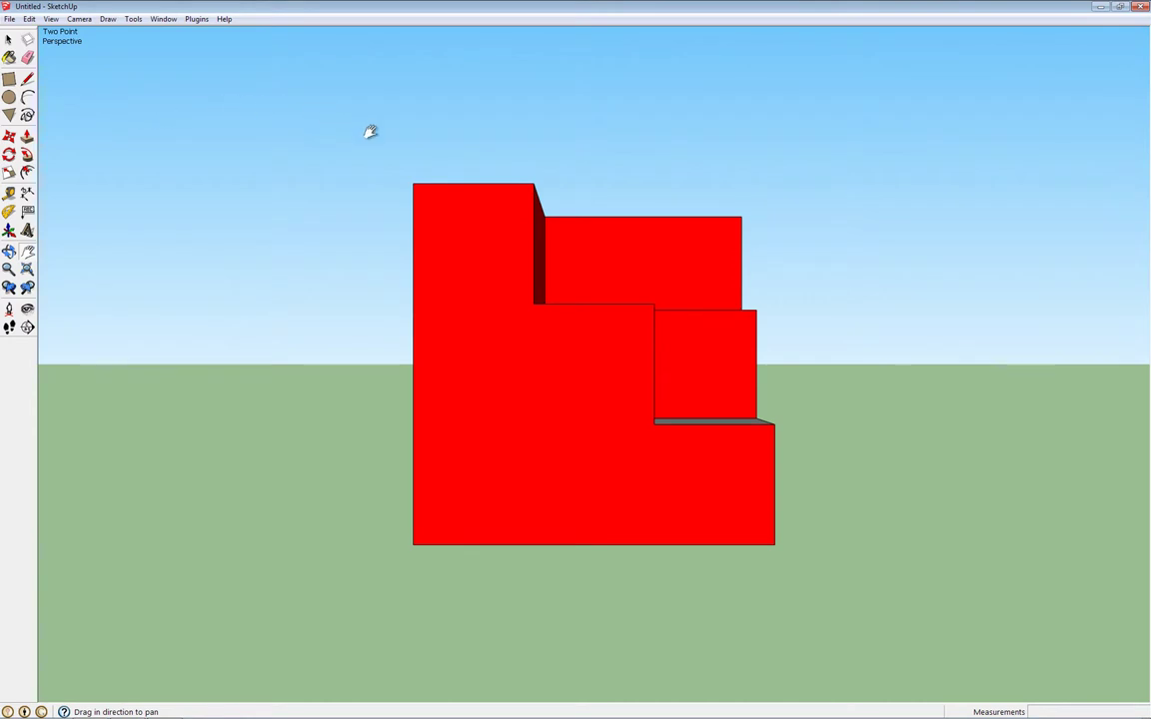
scroll(370, 129, "down", 2)
scroll(370, 128, "down", 2)
mouse_move(588, 184)
middle_mouse_down()
mouse_move(561, 224)
mouse_move(440, 321)
mouse_move(290, 337)
mouse_move(515, 275)
middle_mouse_up()
scroll(588, 167, "up", 2)
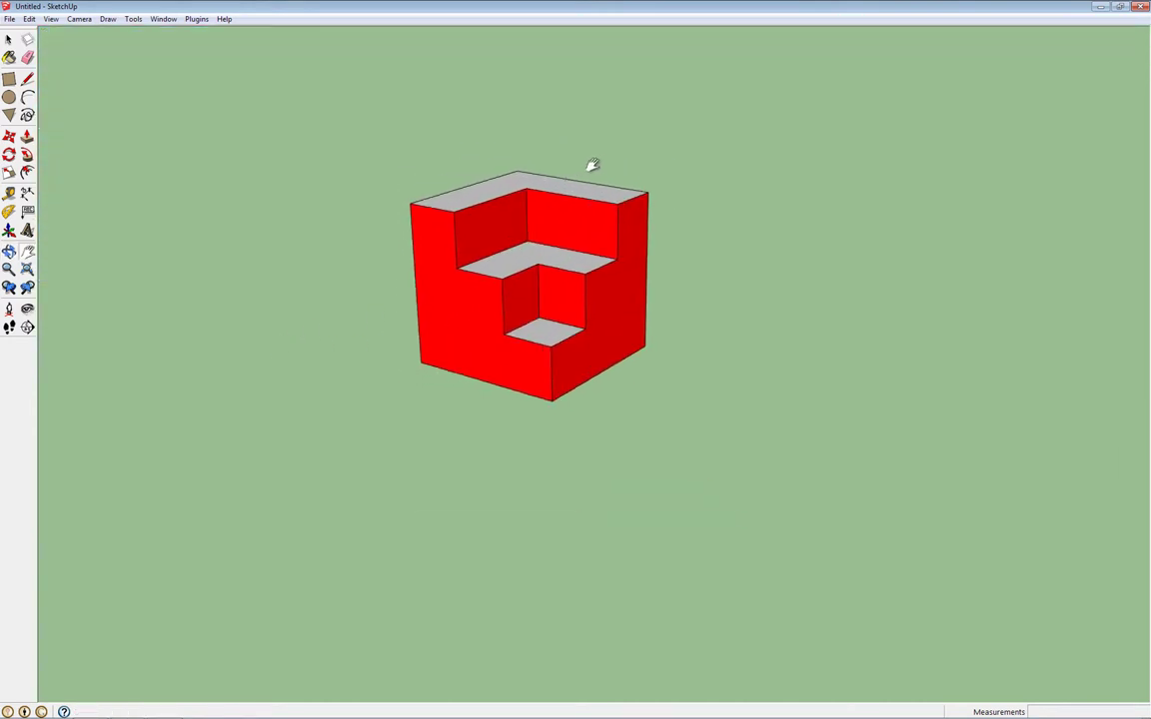
scroll(612, 190, "up", 3)
mouse_move(611, 190)
middle_mouse_down()
mouse_move(611, 249)
mouse_move(513, 304)
mouse_move(432, 308)
mouse_move(568, 288)
mouse_move(613, 252)
middle_mouse_up()
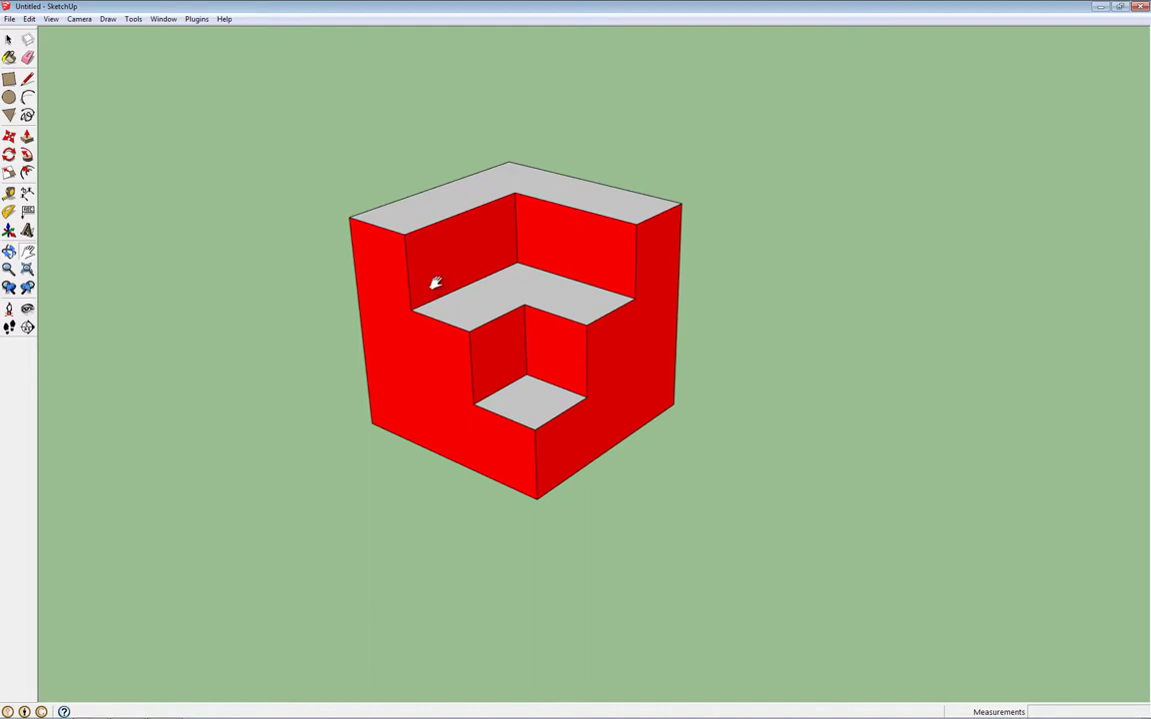
middle_click_drag(442, 284, 489, 282)
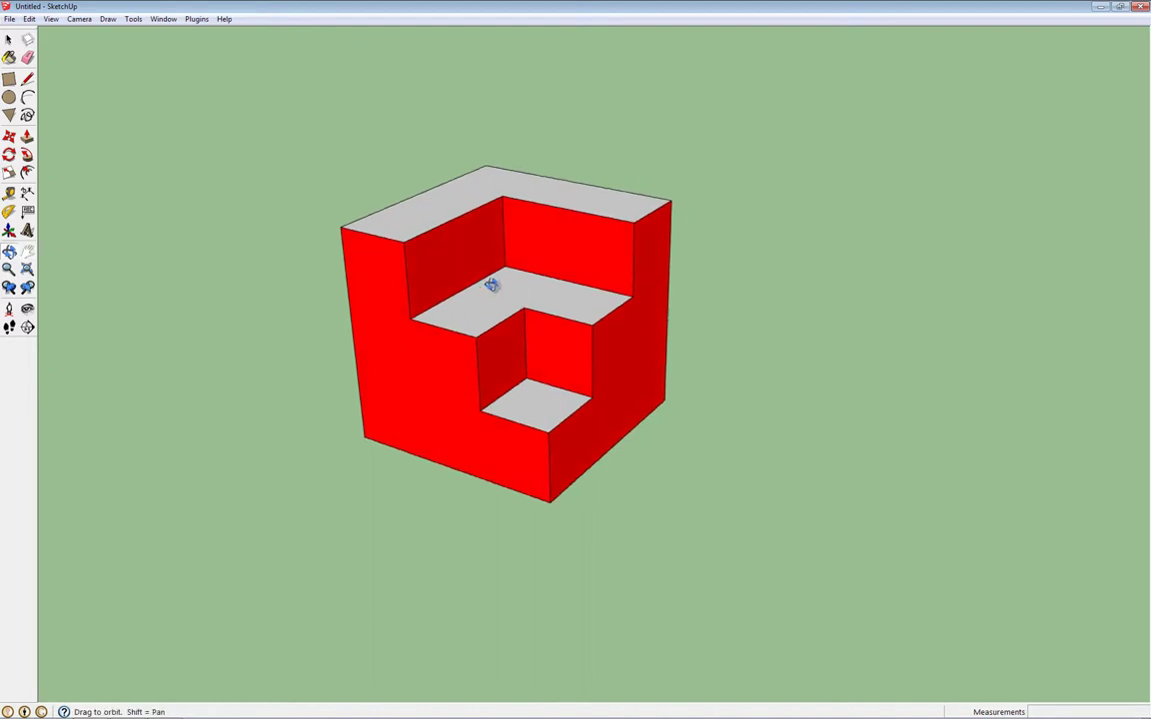
Step: Save the current view as Scene 1, orbit to a more frontal view, and save Scene 2
left_click(49, 20)
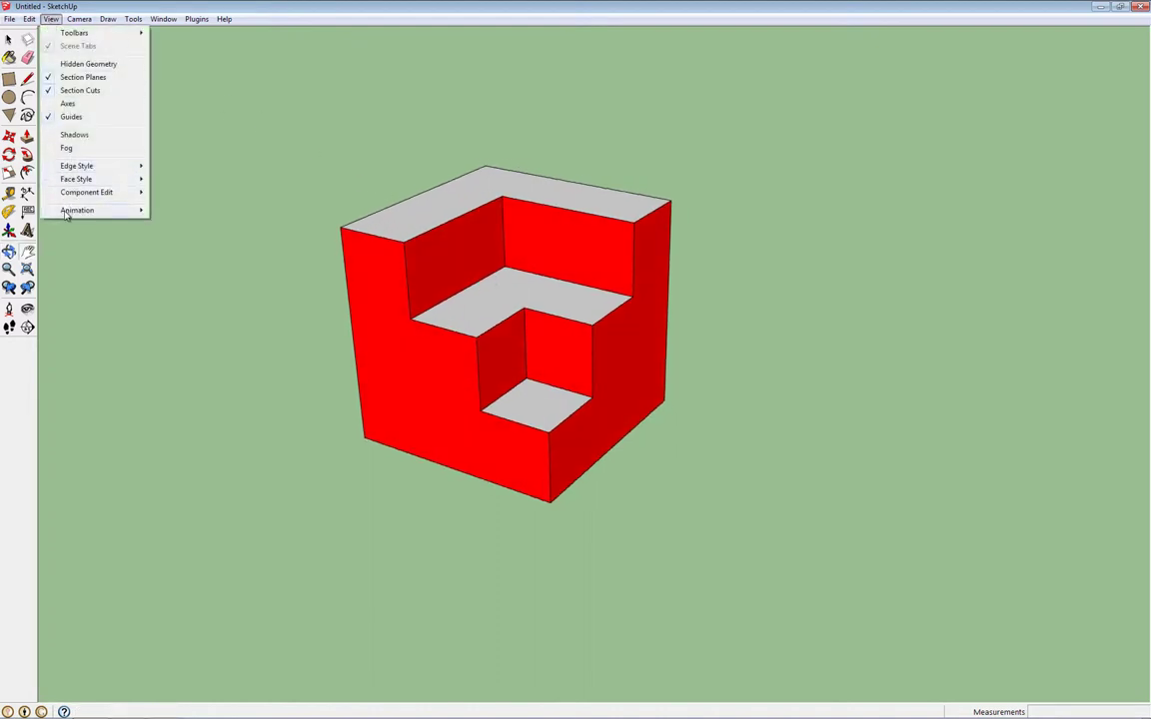
mouse_move(78, 210)
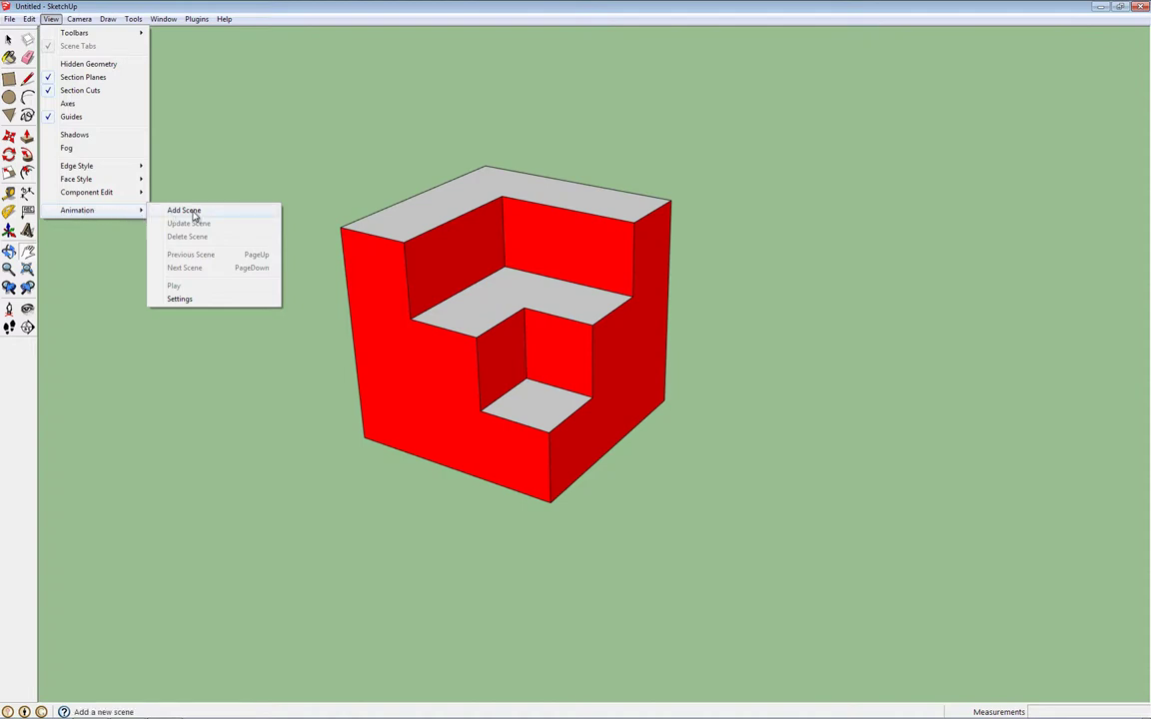
left_click(185, 211)
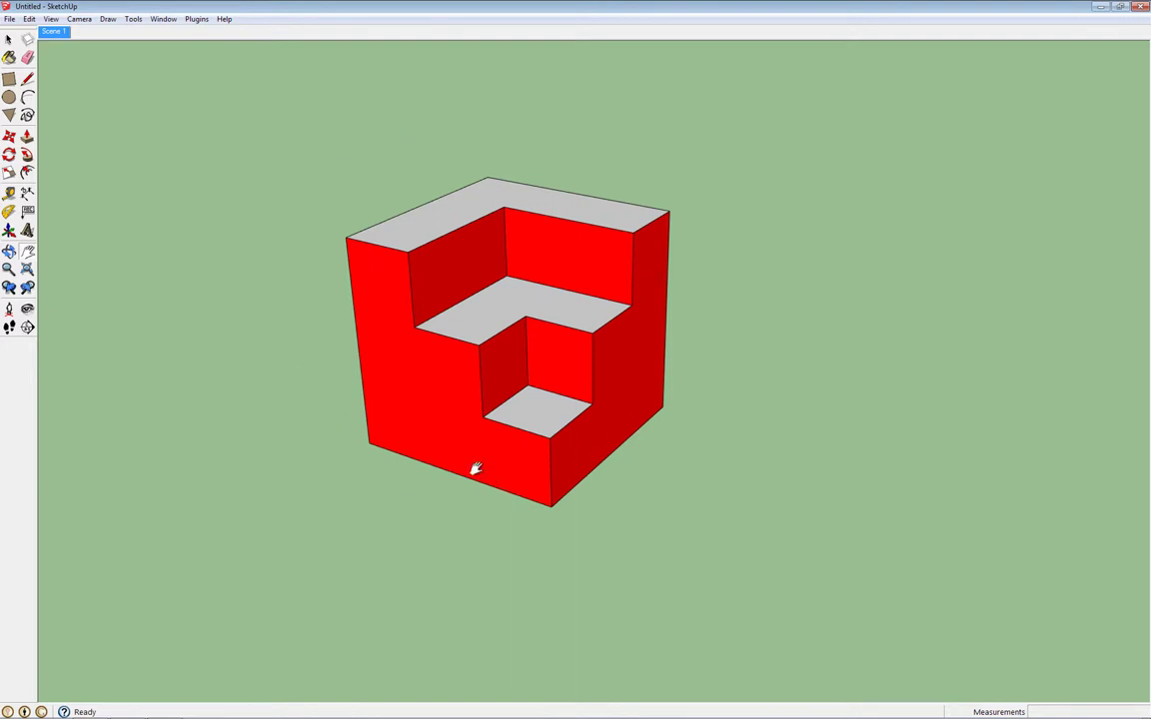
left_click(8, 252)
mouse_move(712, 291)
left_mouse_down()
mouse_move(621, 327)
mouse_move(295, 326)
mouse_move(427, 336)
left_mouse_up()
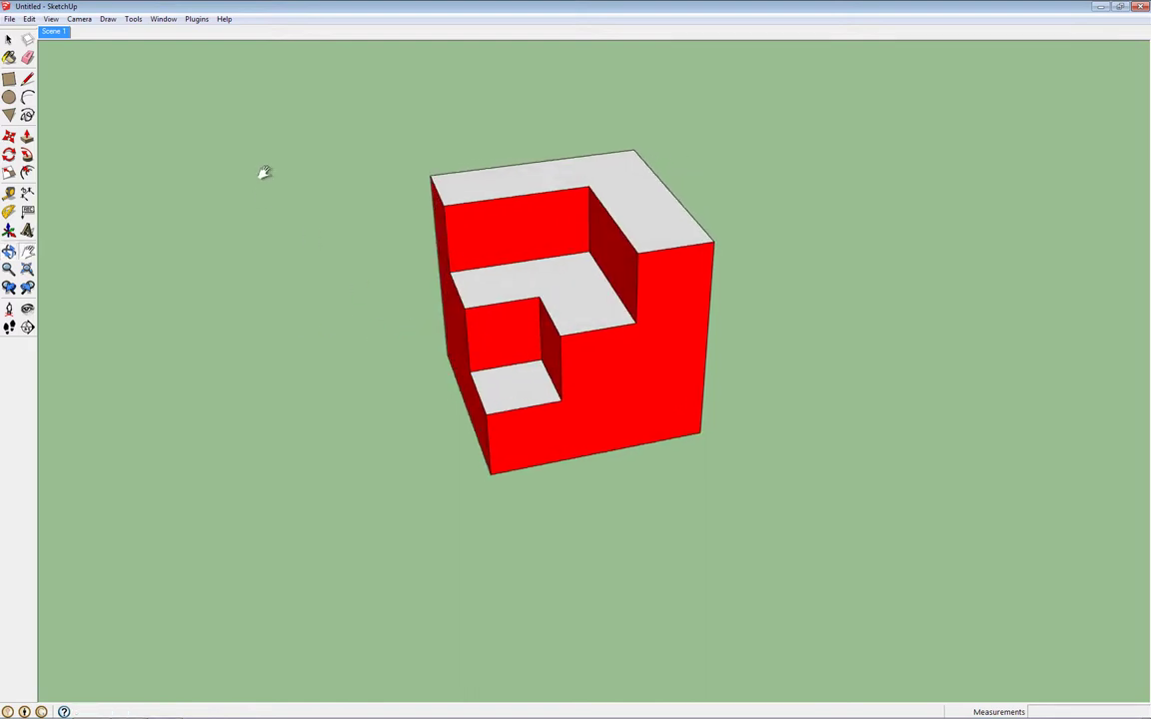
left_click(46, 19)
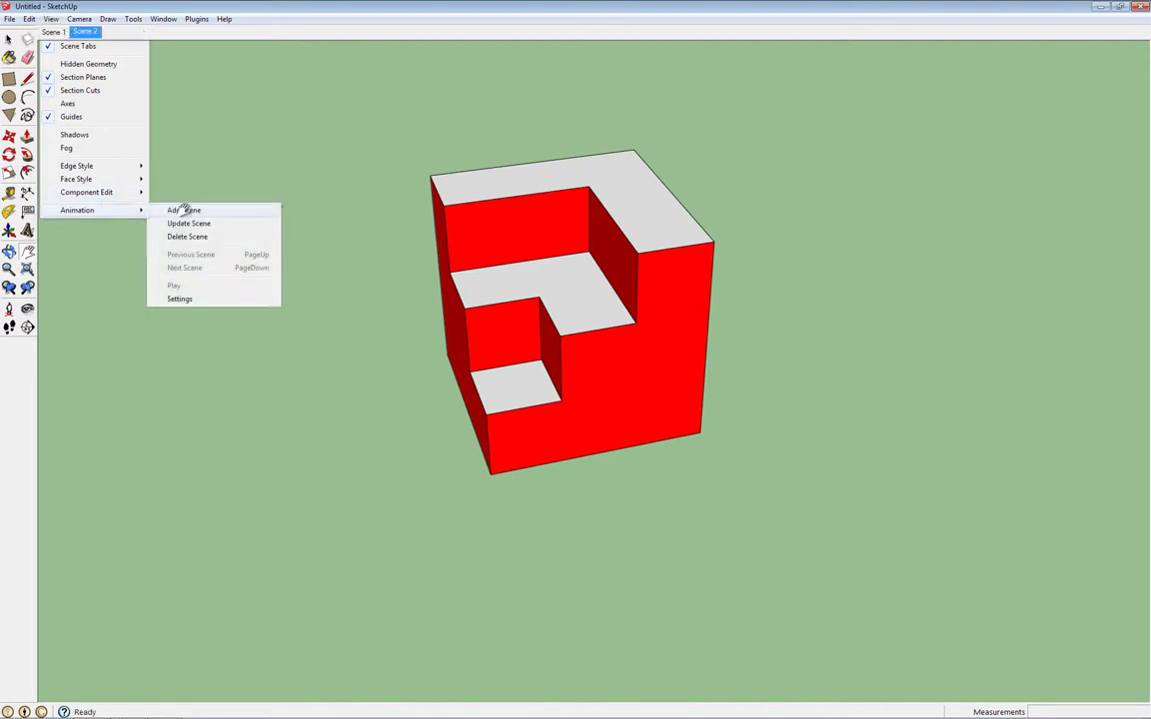
left_click(184, 211)
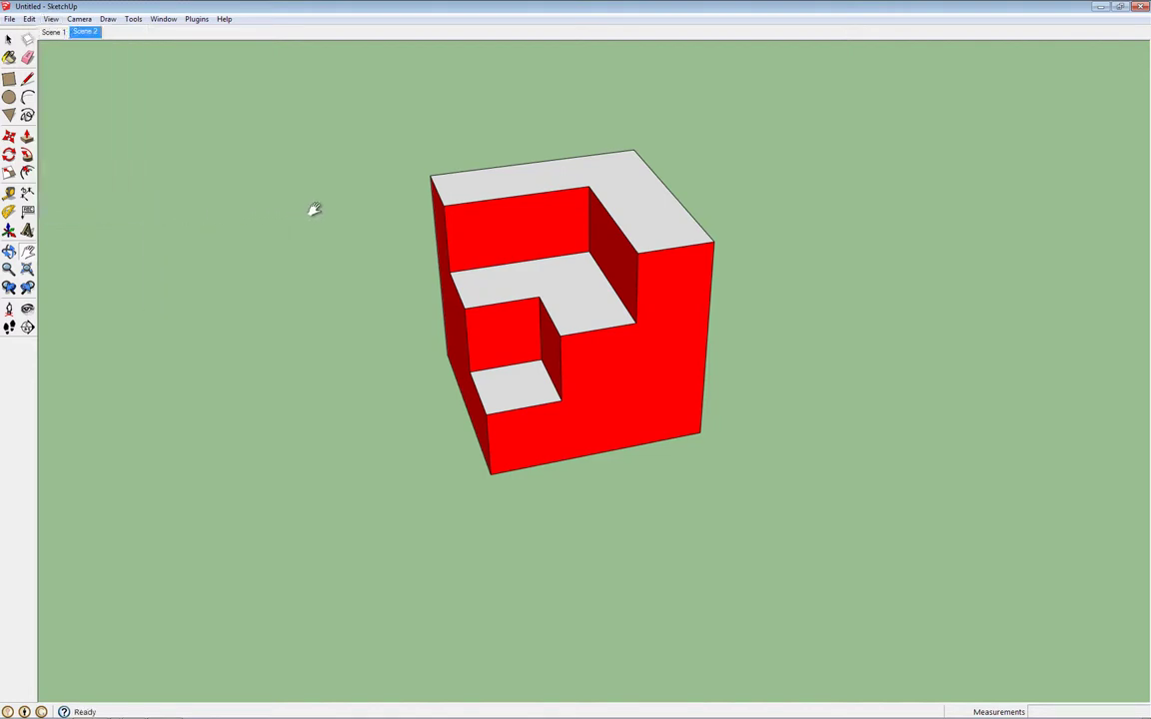
Step: Preview Scene 1 and Scene 2, then orbit the cube to a new angle
left_click(50, 32)
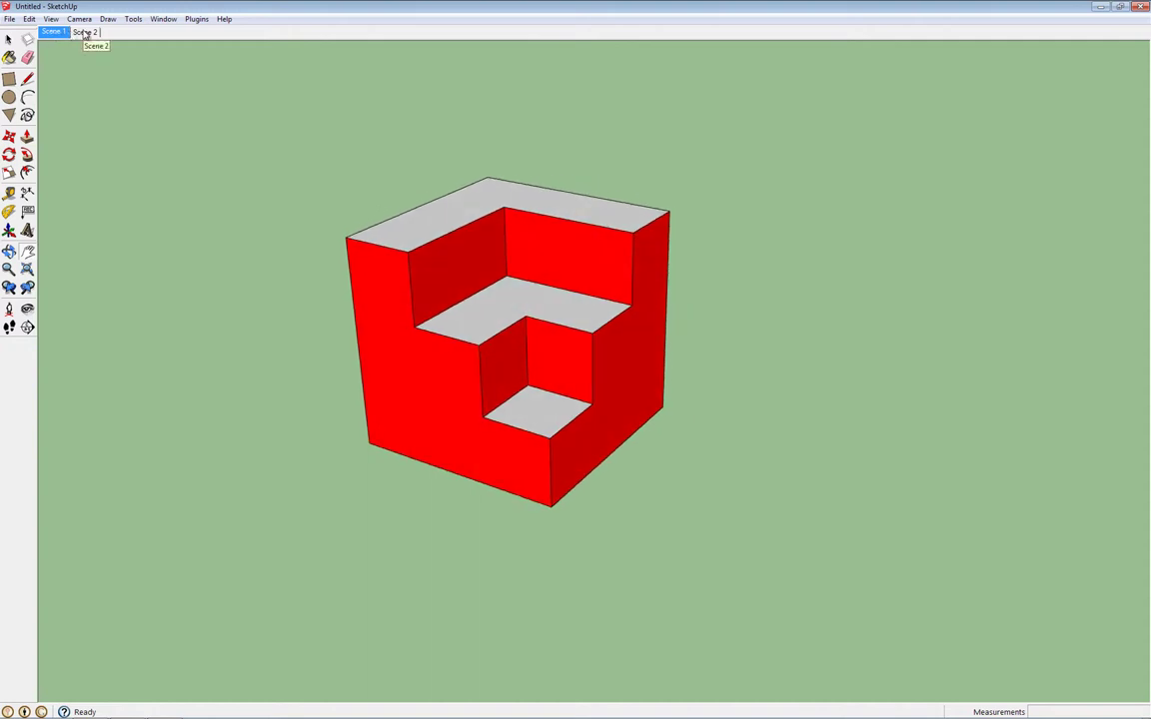
left_click(85, 32)
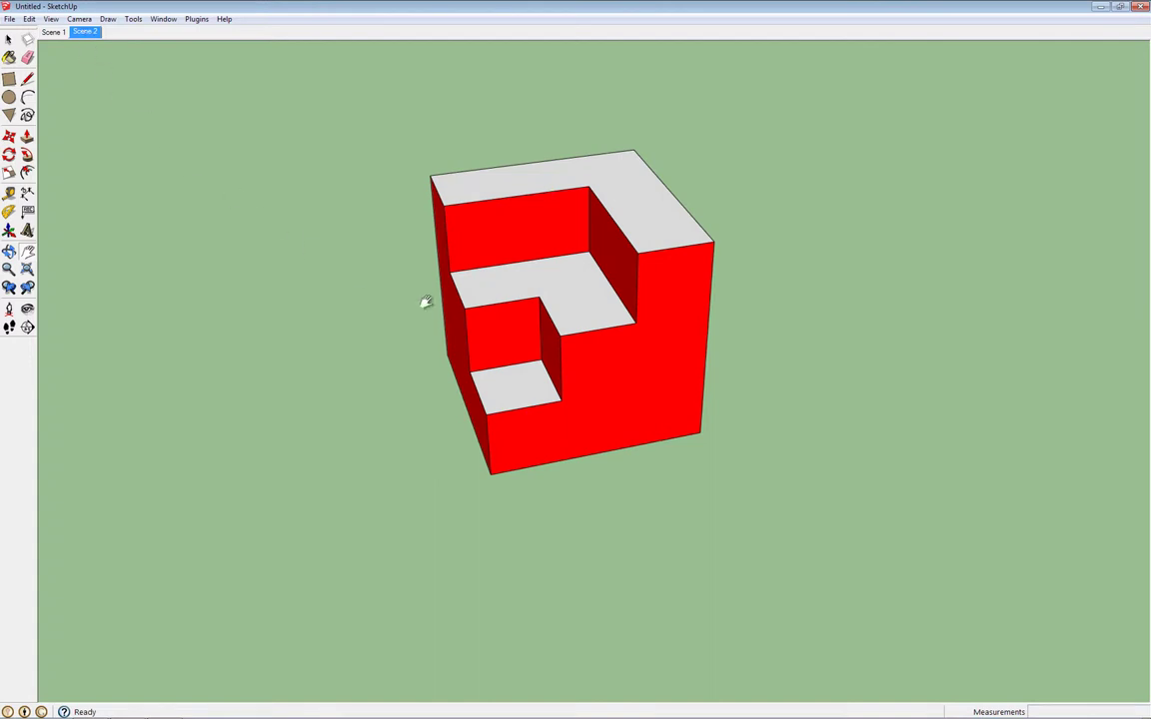
mouse_move(745, 316)
left_mouse_down()
mouse_move(630, 347)
mouse_move(256, 314)
left_mouse_up()
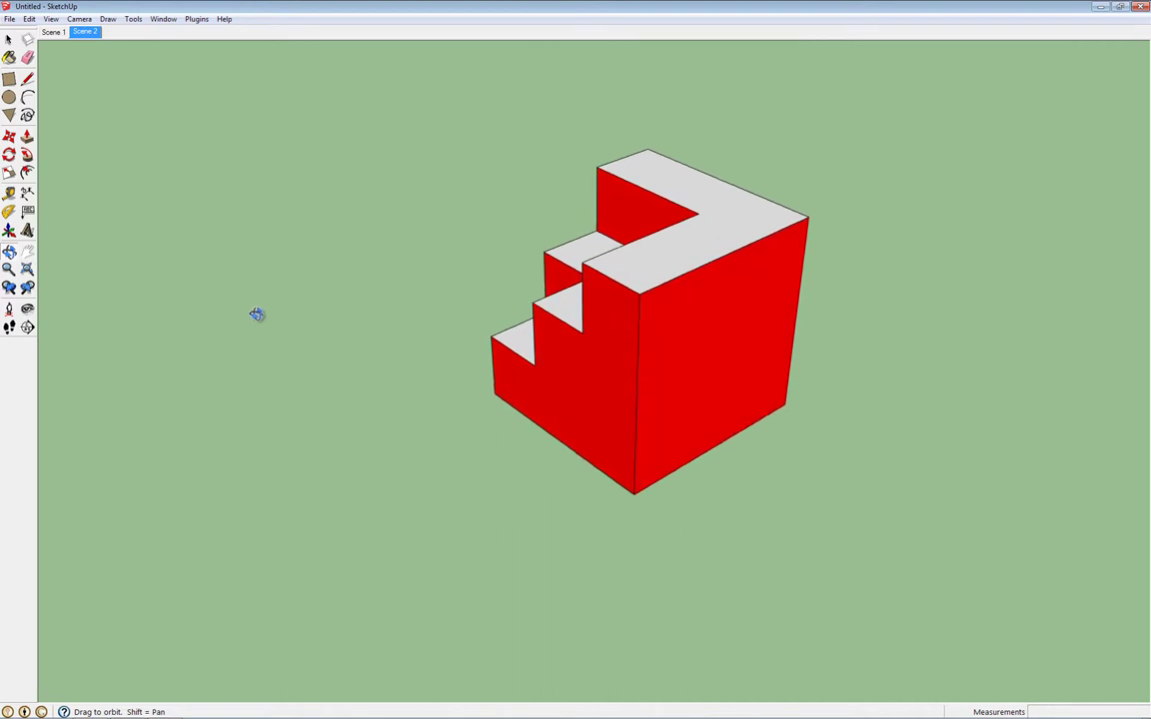
Step: Save Scene 3 and Scene 4 from different orbited viewpoints, then tilt toward the front
left_click(50, 19)
mouse_move(76, 210)
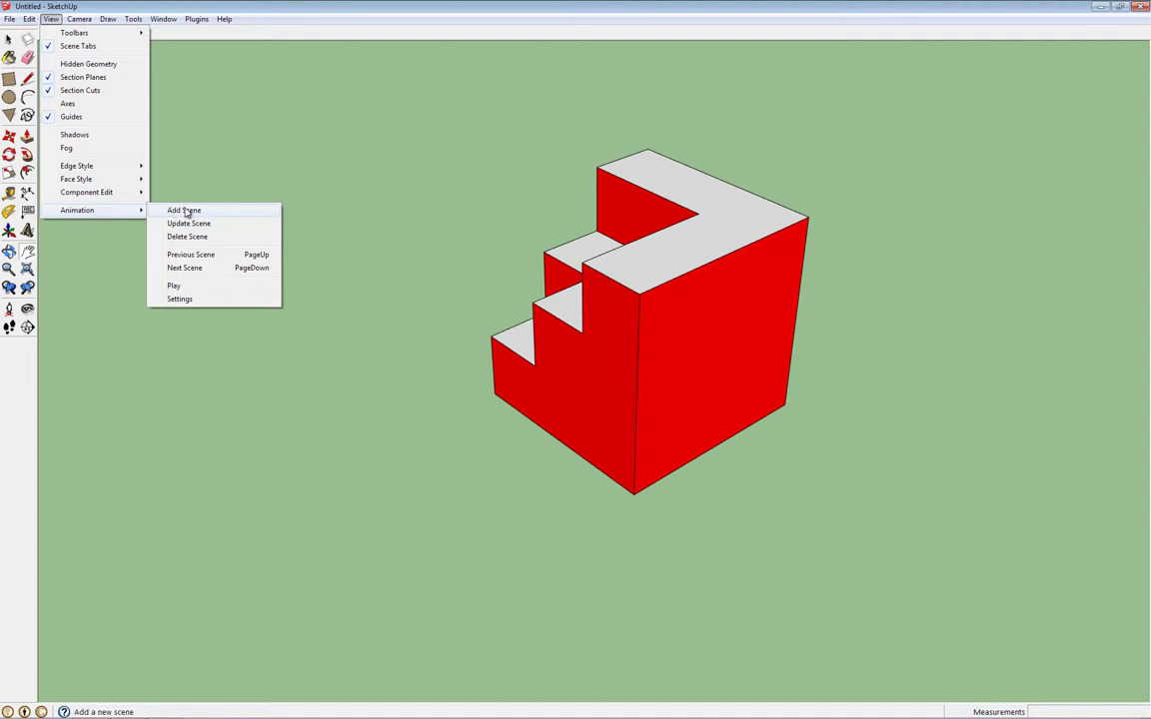
left_click(184, 211)
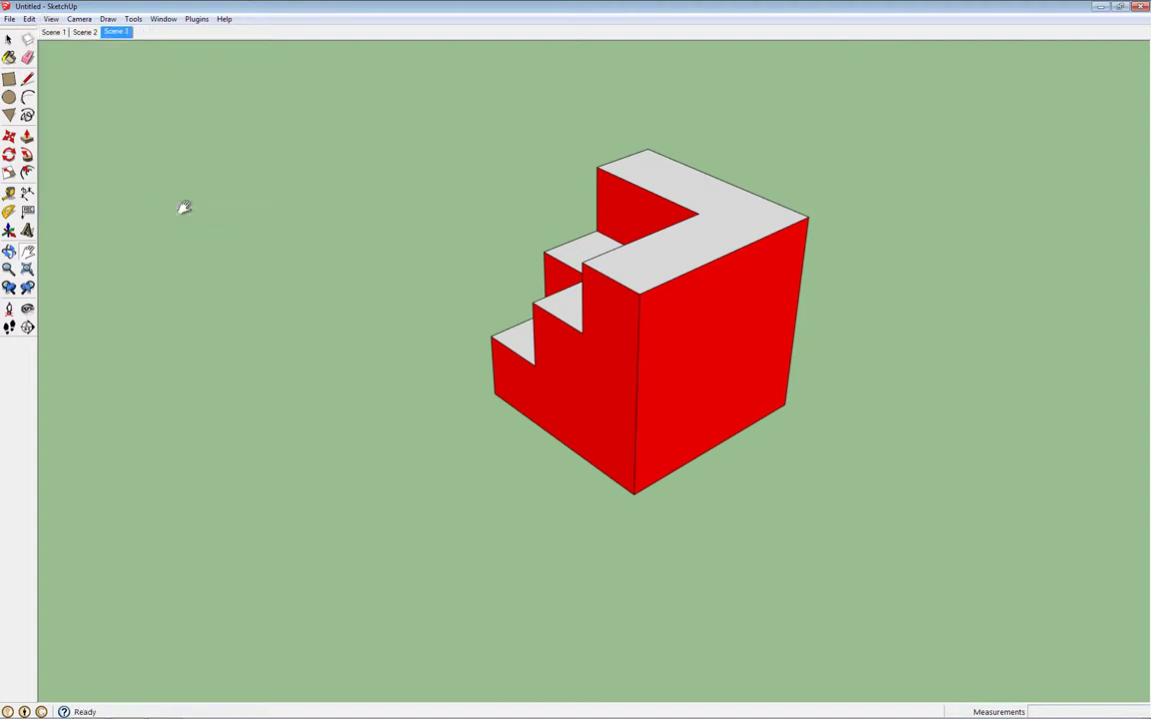
mouse_move(756, 286)
middle_mouse_down()
mouse_move(522, 321)
mouse_move(248, 324)
middle_mouse_up()
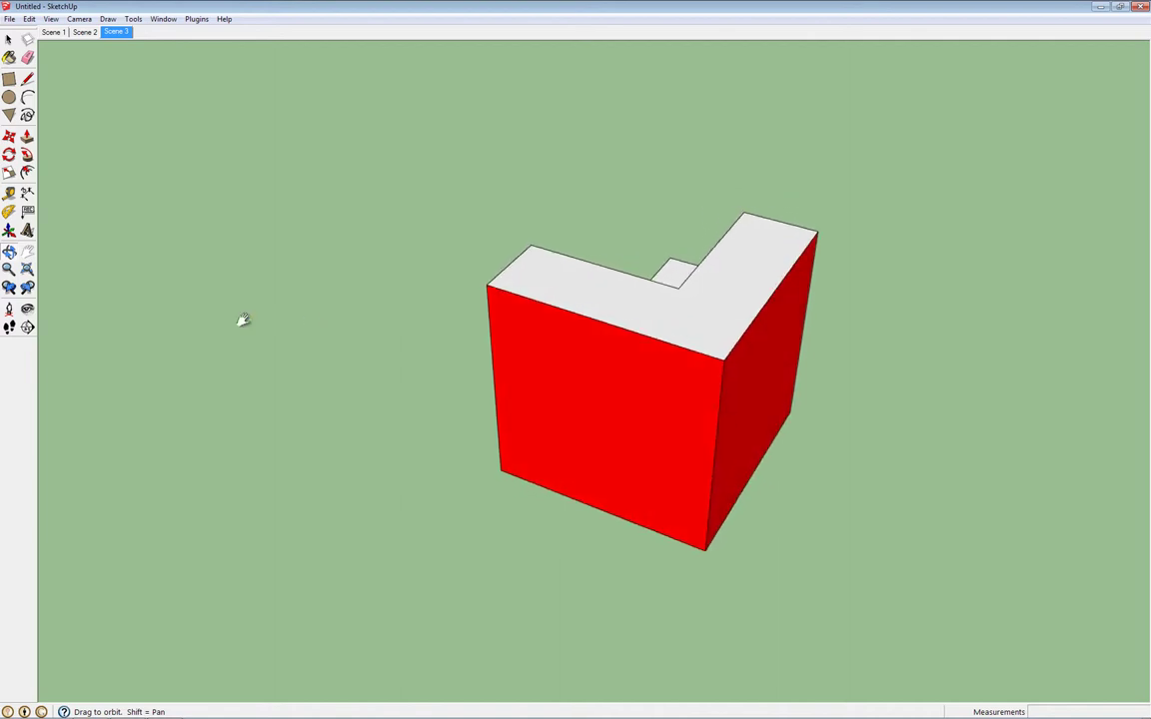
left_click(51, 18)
mouse_move(78, 210)
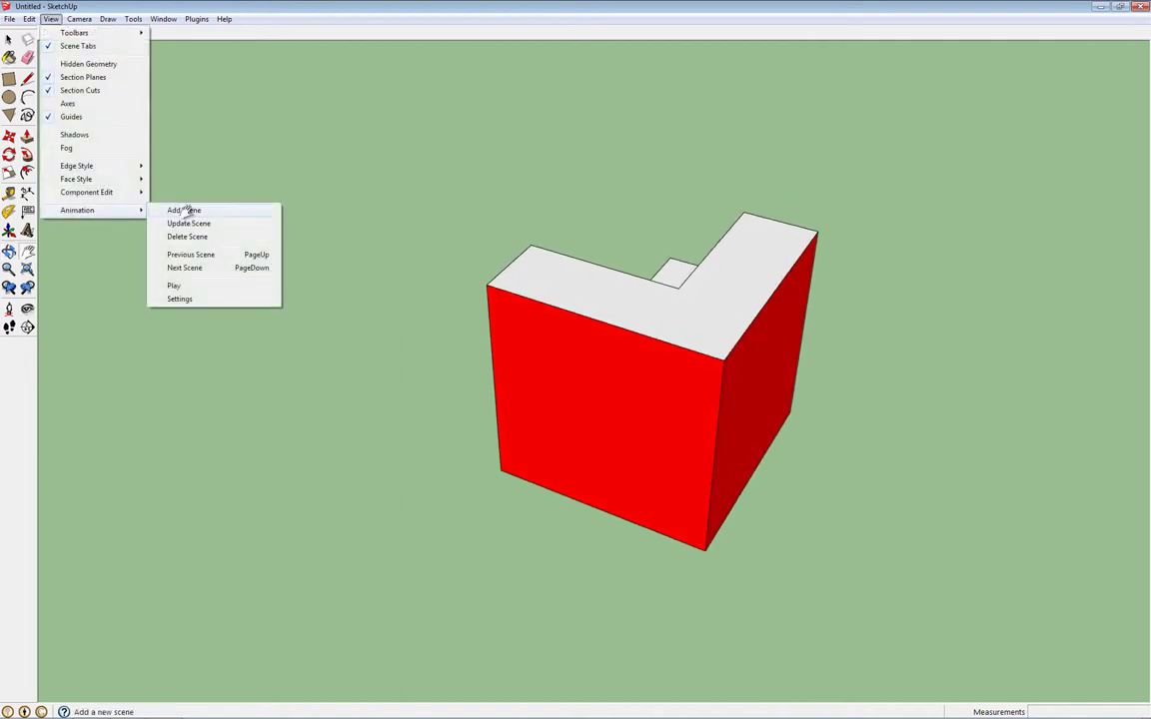
left_click(185, 210)
mouse_move(450, 260)
middle_mouse_down()
mouse_move(116, 260)
mouse_move(5, 223)
middle_mouse_up()
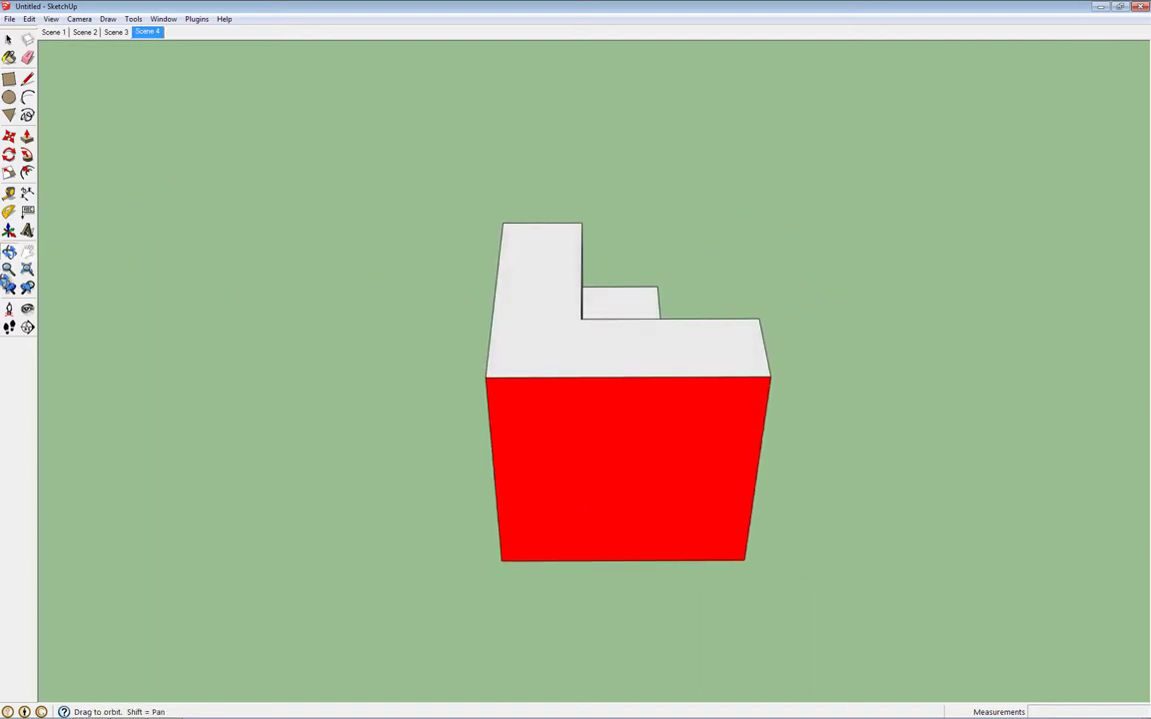
mouse_move(172, 213)
middle_mouse_down()
mouse_move(171, 259)
mouse_move(153, 253)
middle_mouse_up()
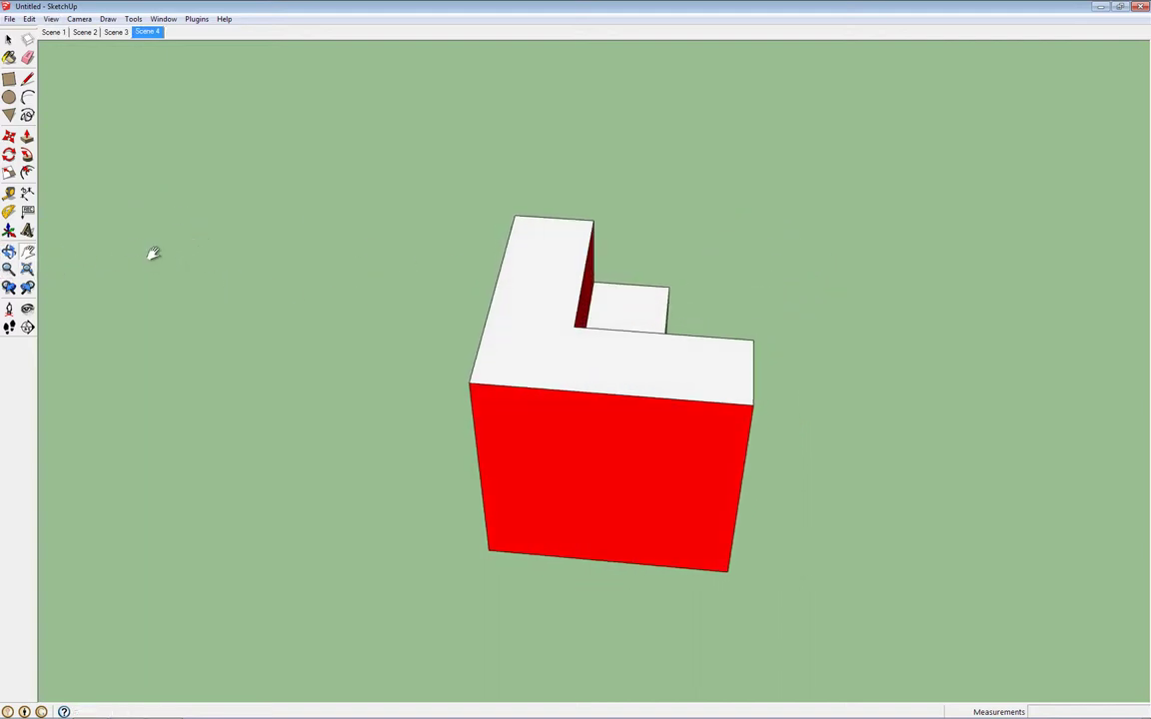
Step: Save Scene 5 and Scene 6 from two more orbited viewpoints of the cube
left_click(51, 19)
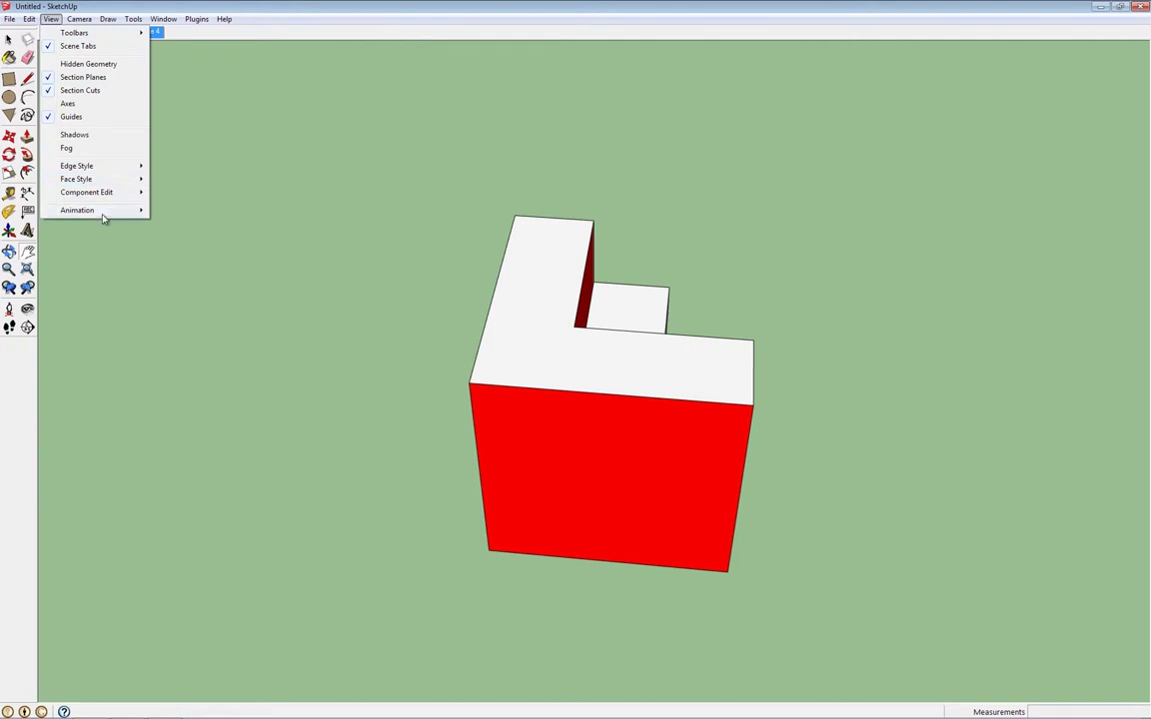
mouse_move(77, 210)
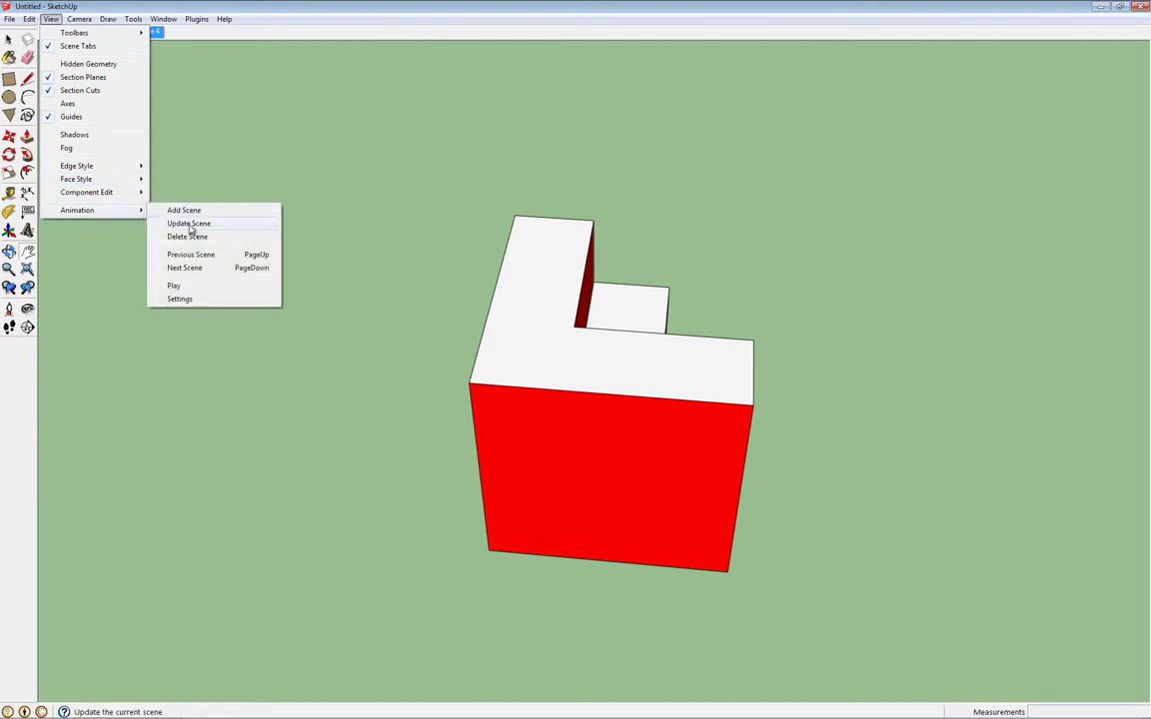
left_click(185, 211)
mouse_move(459, 320)
left_mouse_down()
mouse_move(225, 309)
mouse_move(30, 322)
left_mouse_up()
mouse_move(168, 339)
left_mouse_down()
mouse_move(118, 339)
mouse_move(100, 308)
left_mouse_up()
left_click(51, 19)
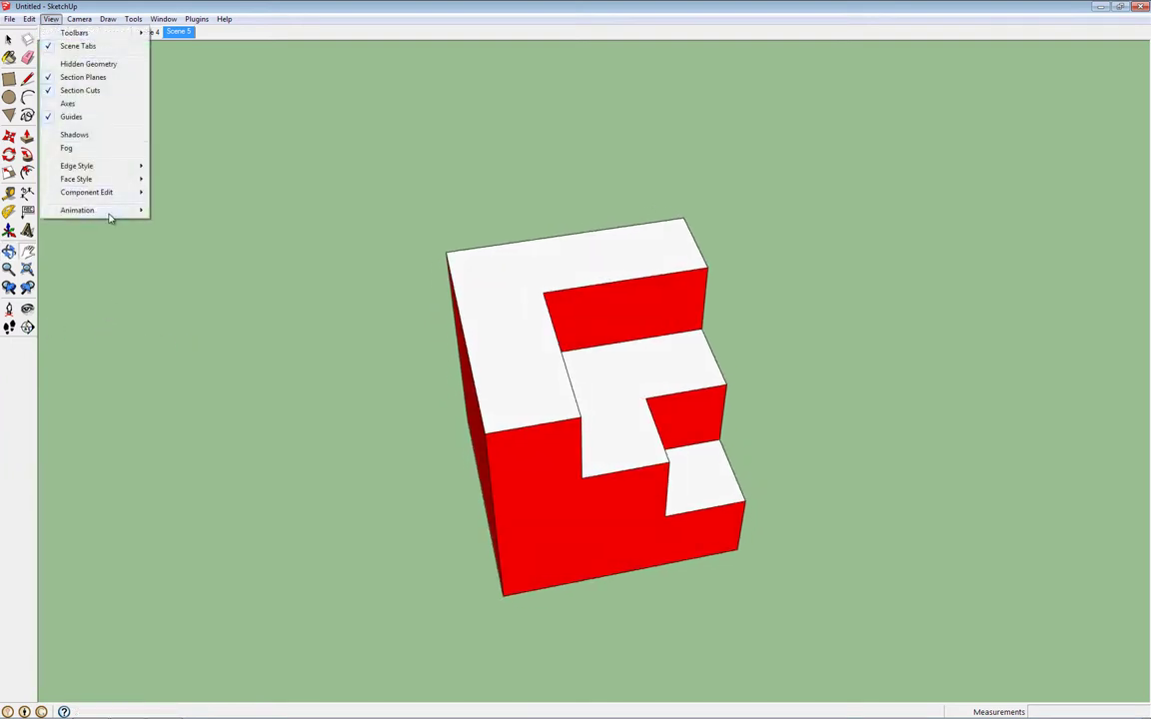
left_click(182, 213)
mouse_move(472, 344)
left_mouse_down()
mouse_move(450, 381)
mouse_move(239, 368)
mouse_move(103, 342)
mouse_move(55, 281)
left_mouse_up()
key("h")
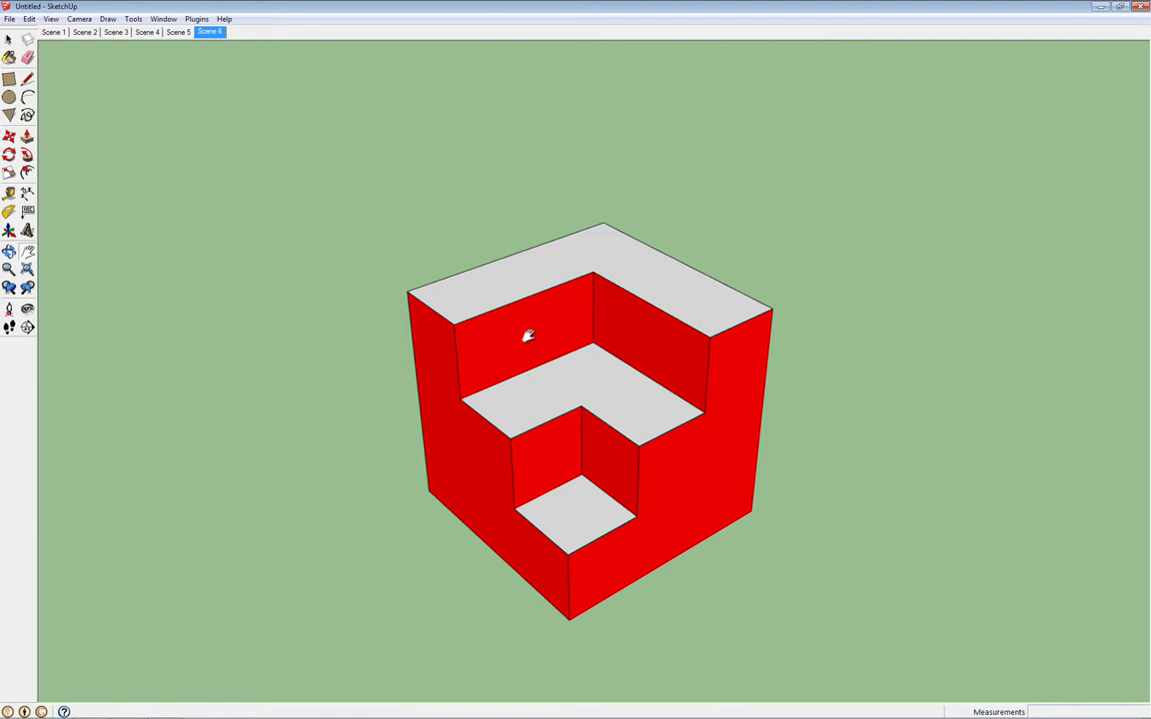
Step: Preview Scenes 1 through 6 in turn, finishing back on Scene 1
left_click(55, 33)
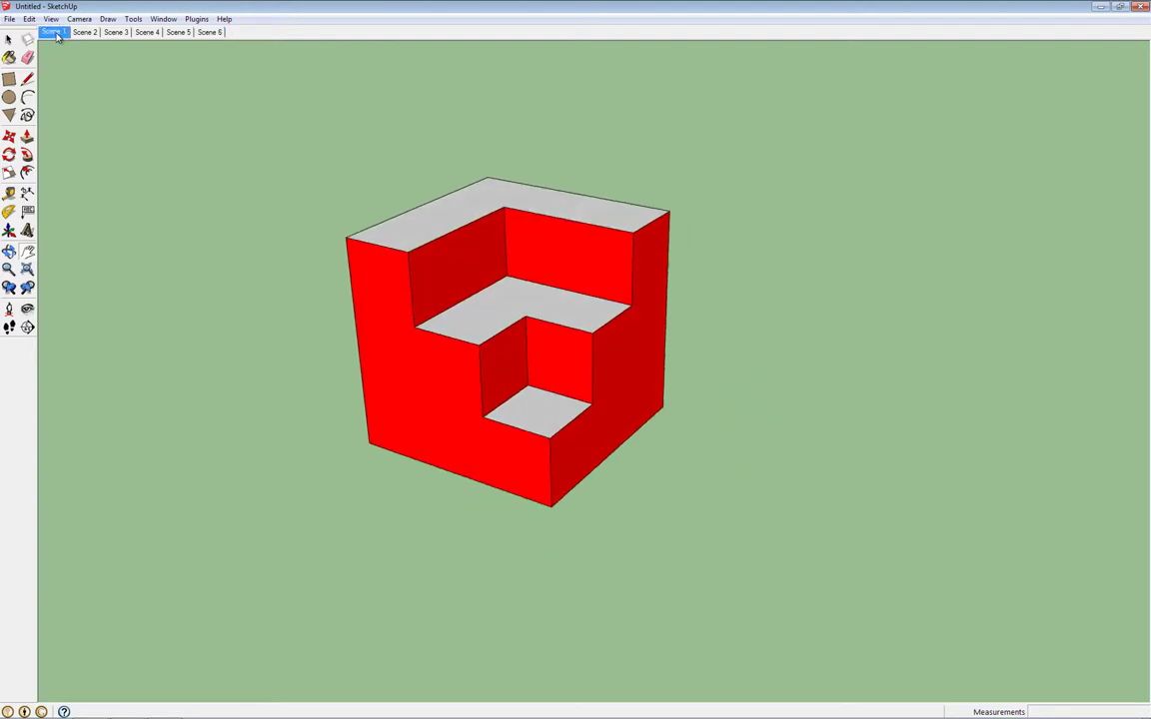
left_click(80, 36)
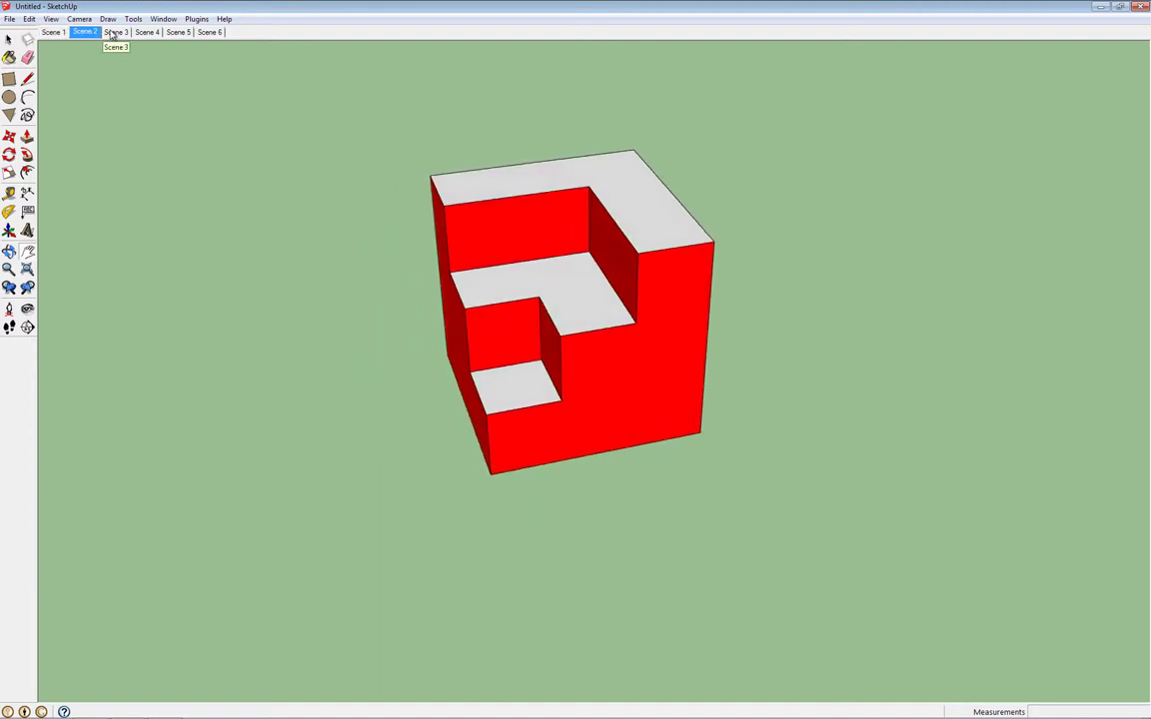
left_click(115, 33)
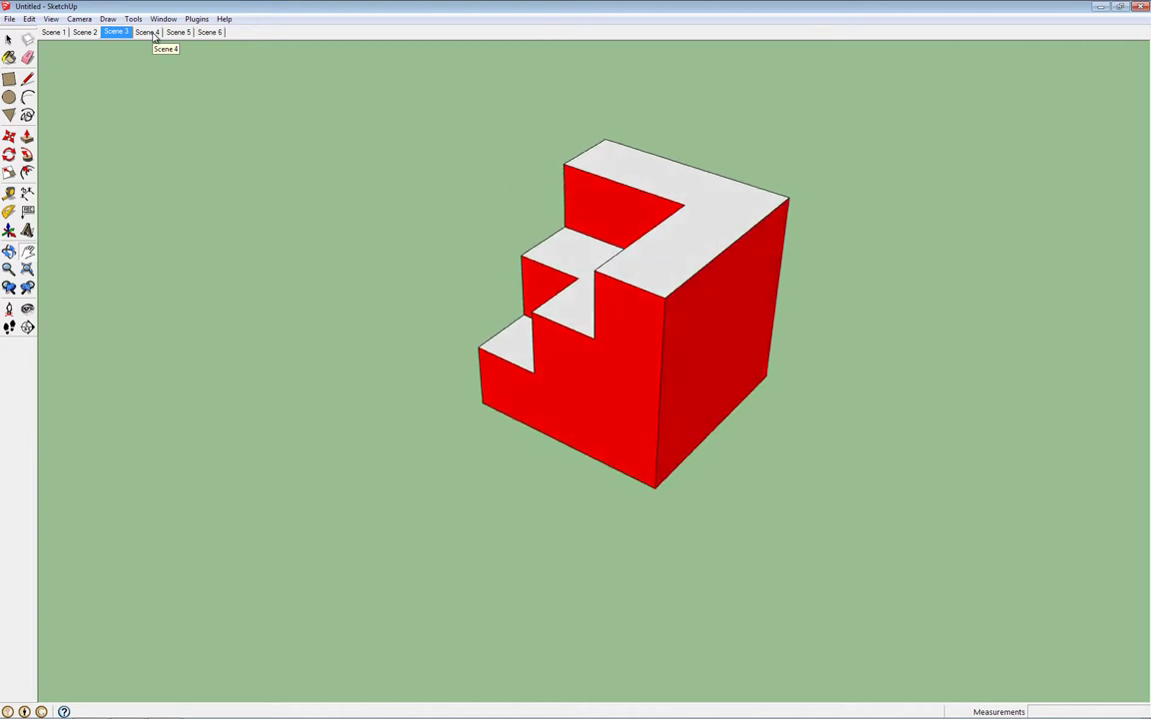
left_click(155, 33)
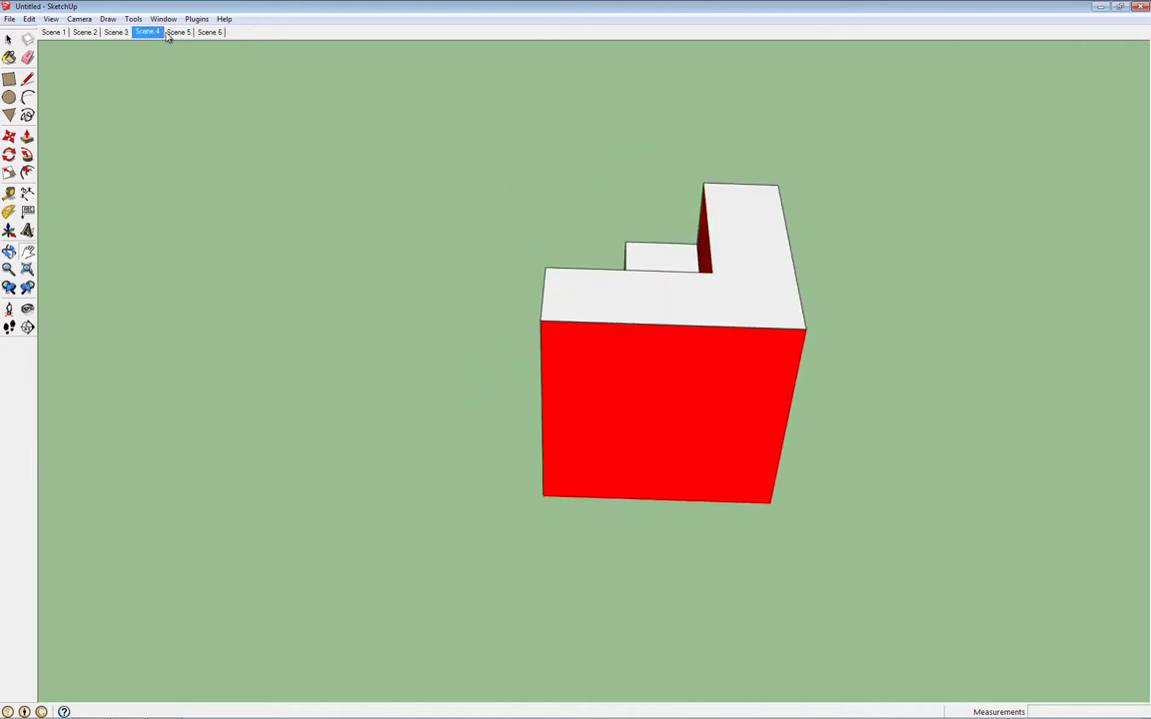
left_click(177, 33)
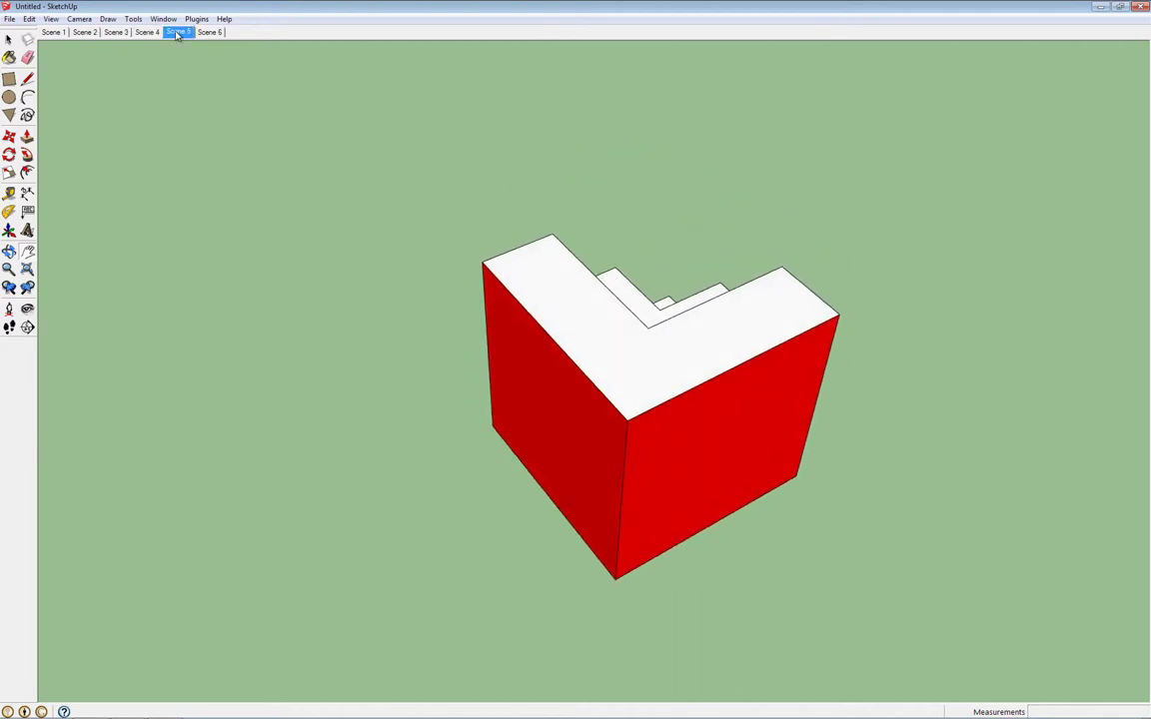
left_click(211, 33)
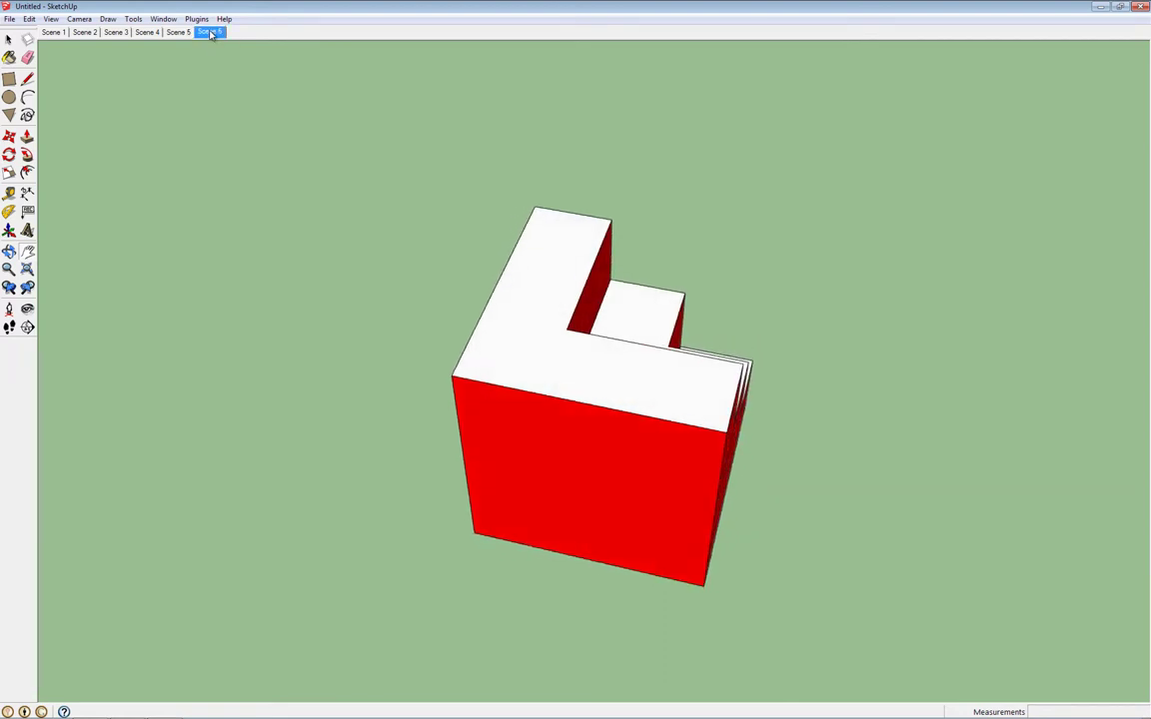
left_click(52, 33)
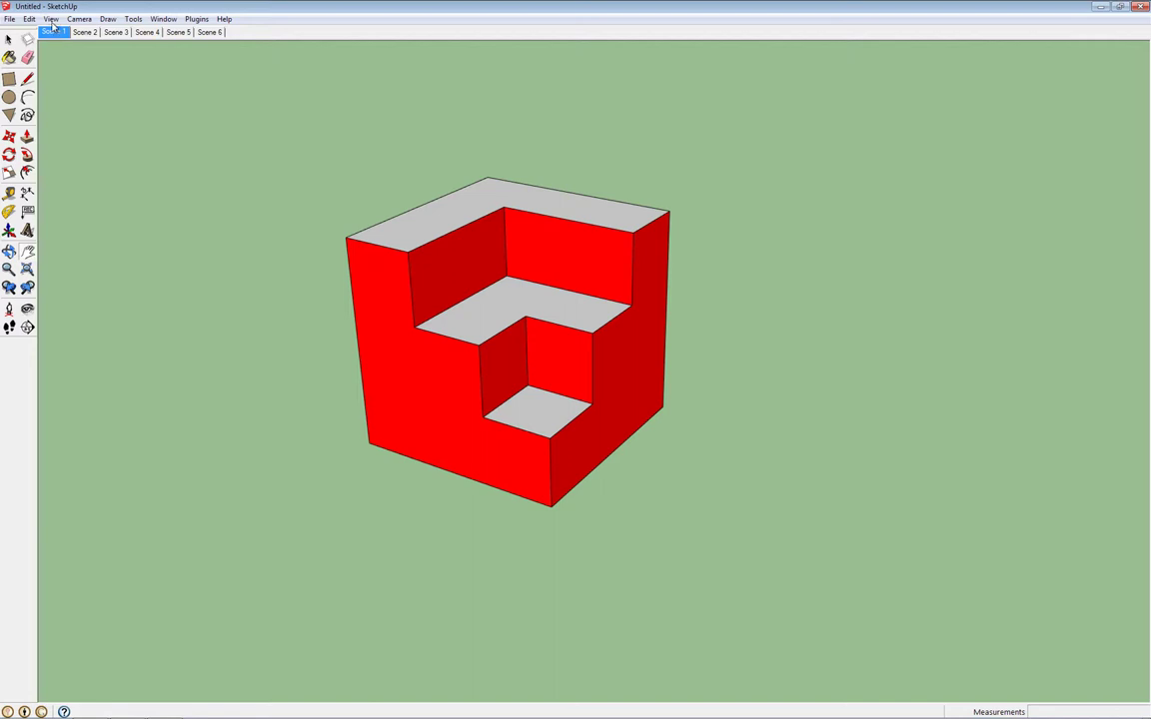
Step: Play the six-scene animation from the View menu, then stop it
left_click(50, 19)
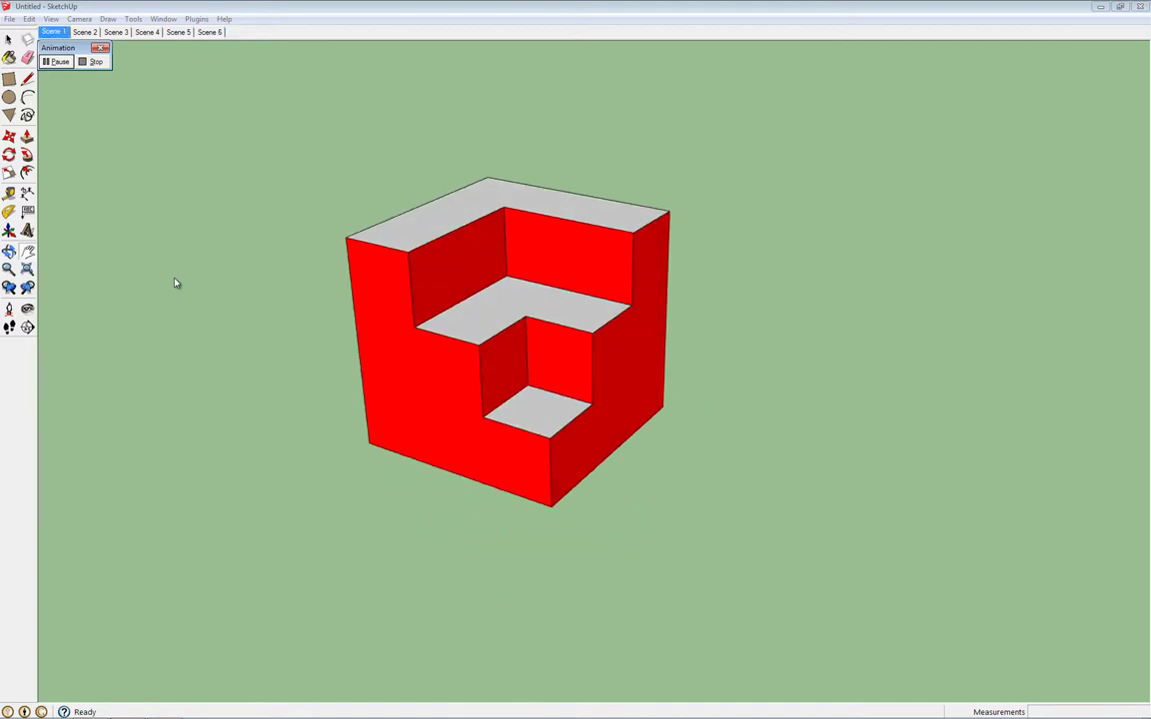
left_click(89, 62)
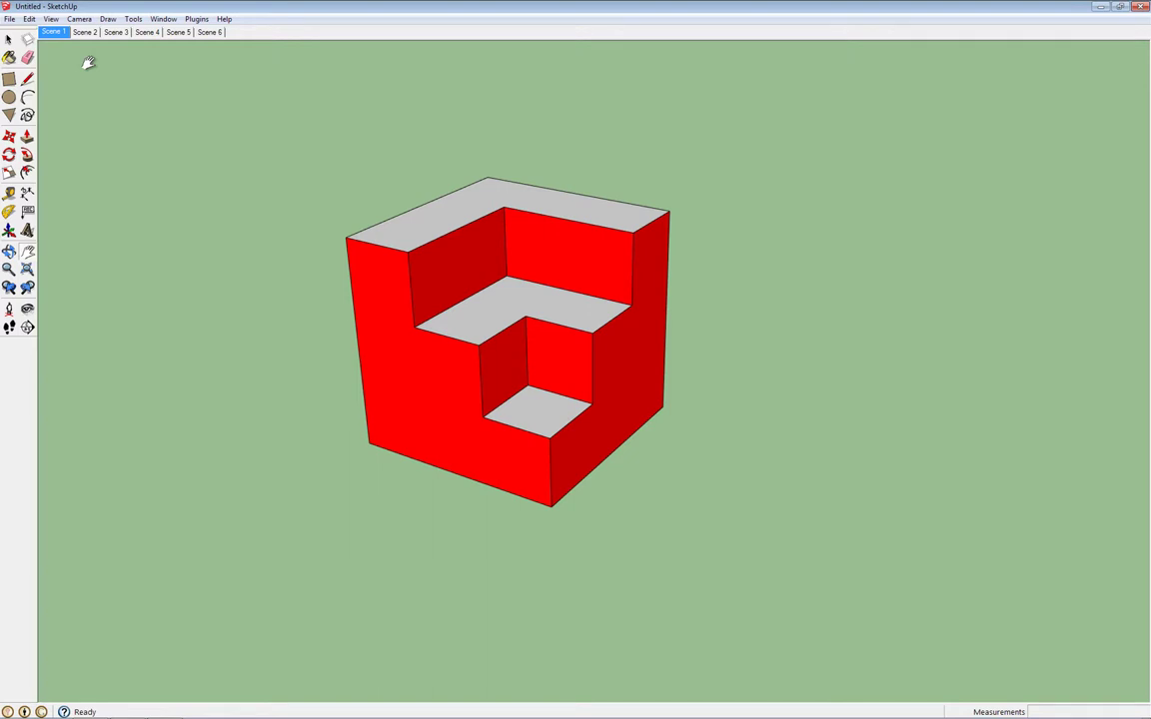
left_click(51, 19)
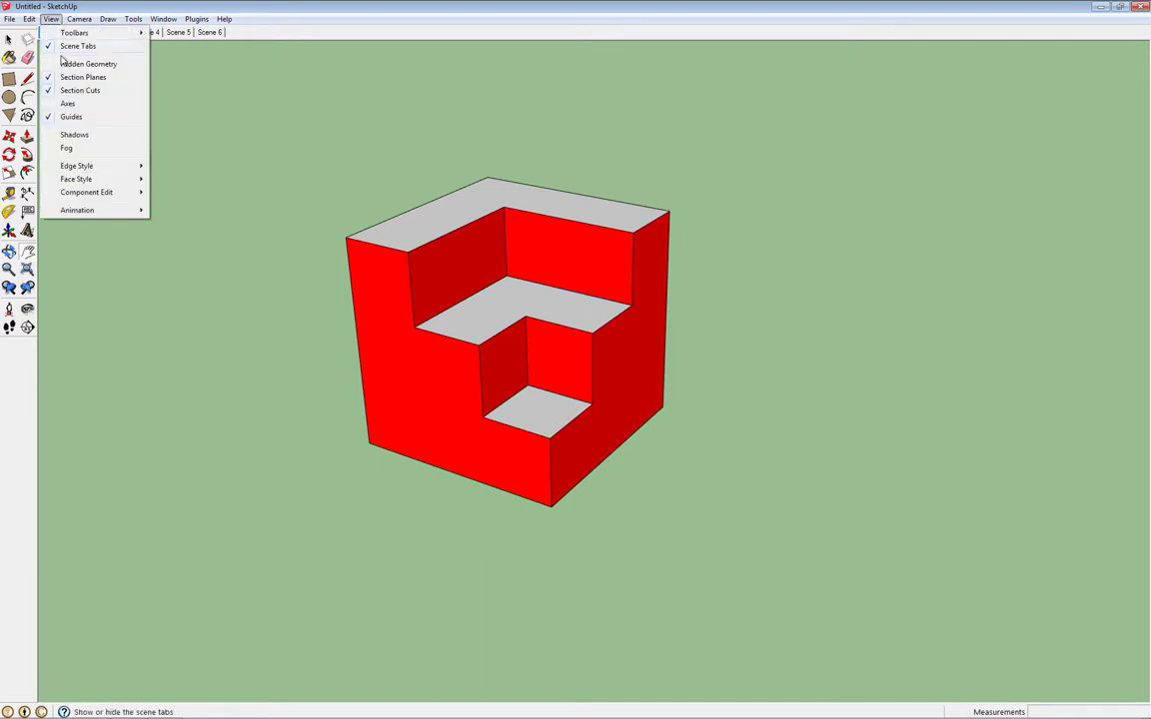
mouse_move(77, 209)
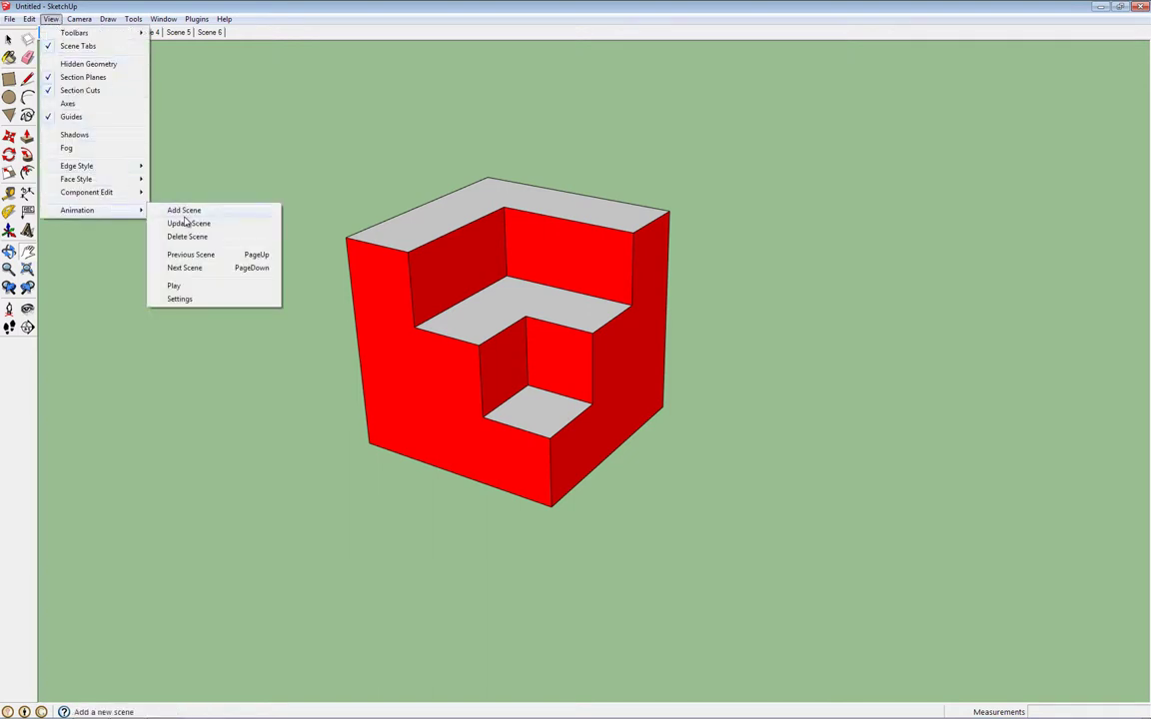
Step: Check the animation settings show 2-second scene transitions and 0-second scene delay, then close Model Info
left_click(179, 299)
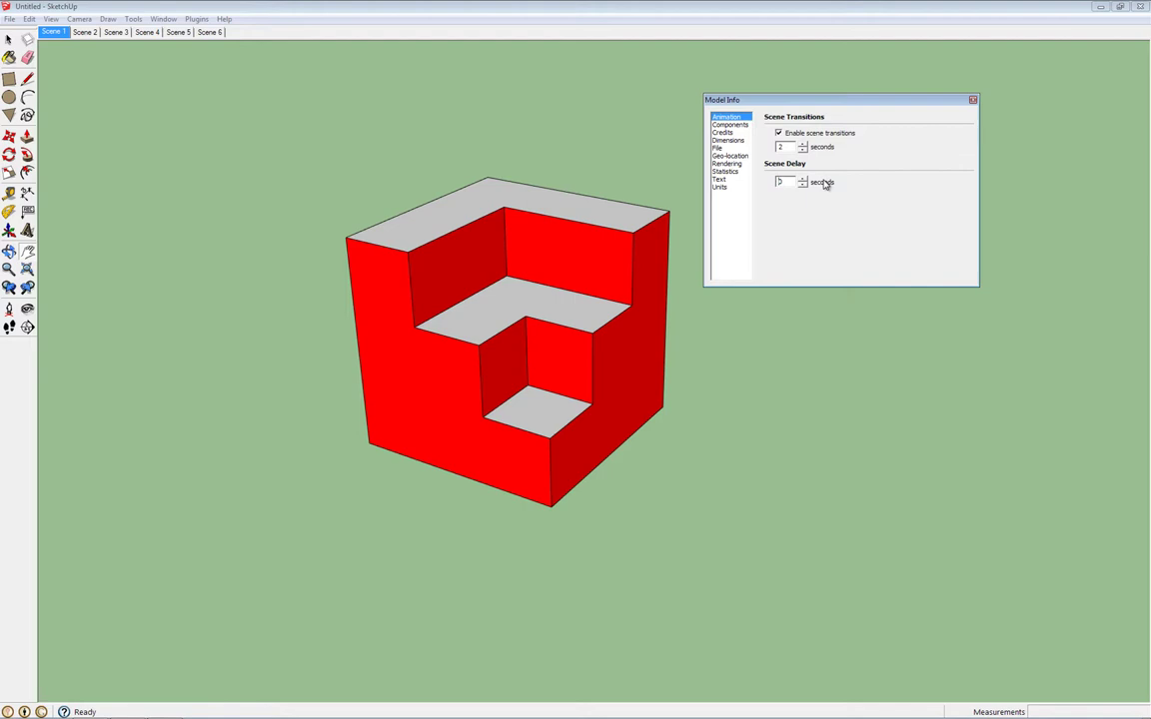
left_click(973, 101)
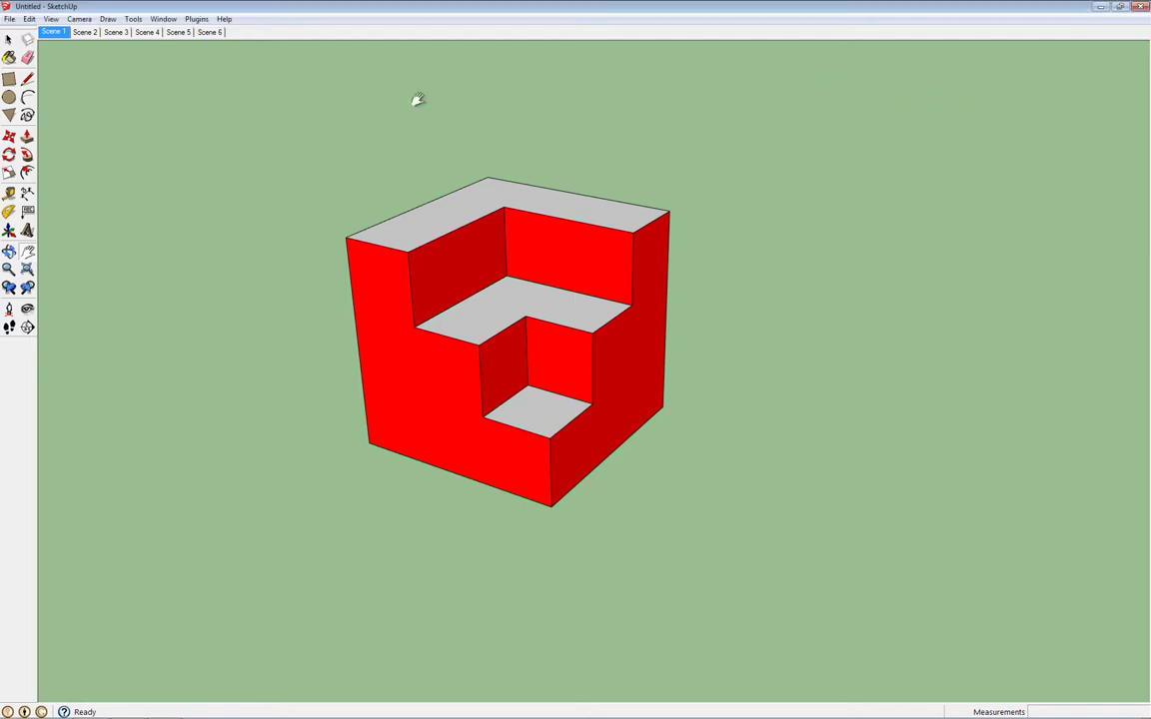
Step: Play the six-scene animation through and stop it on the Scene 1 view
left_click(51, 19)
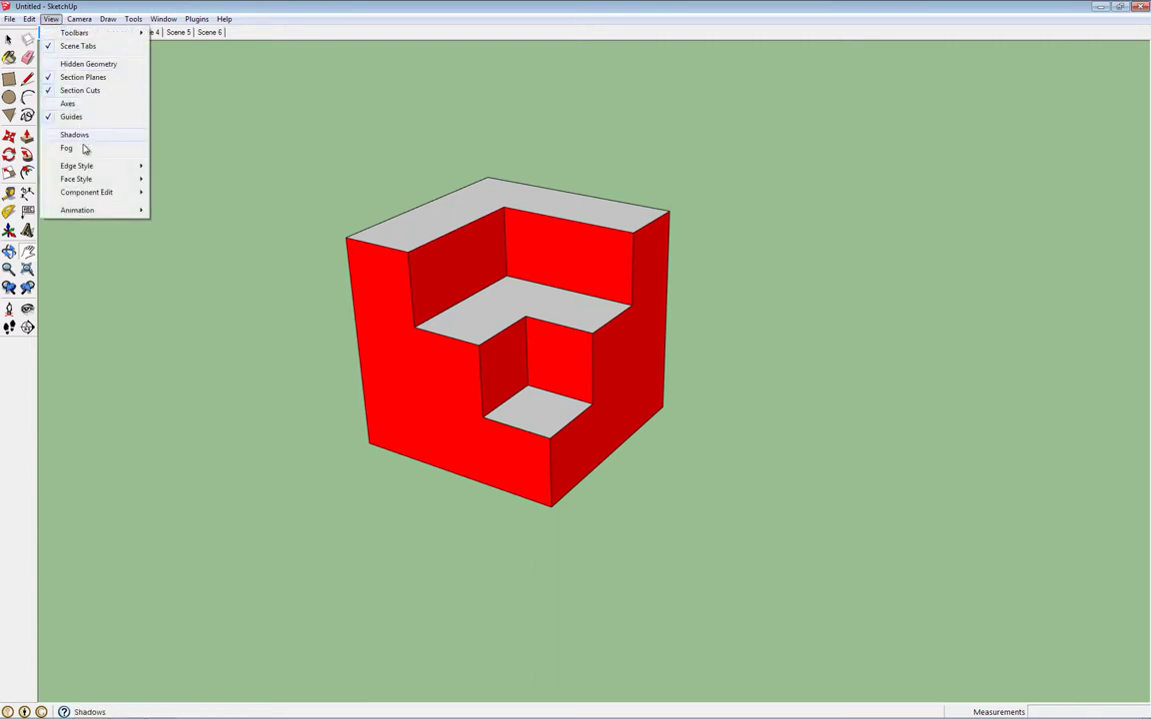
mouse_move(77, 210)
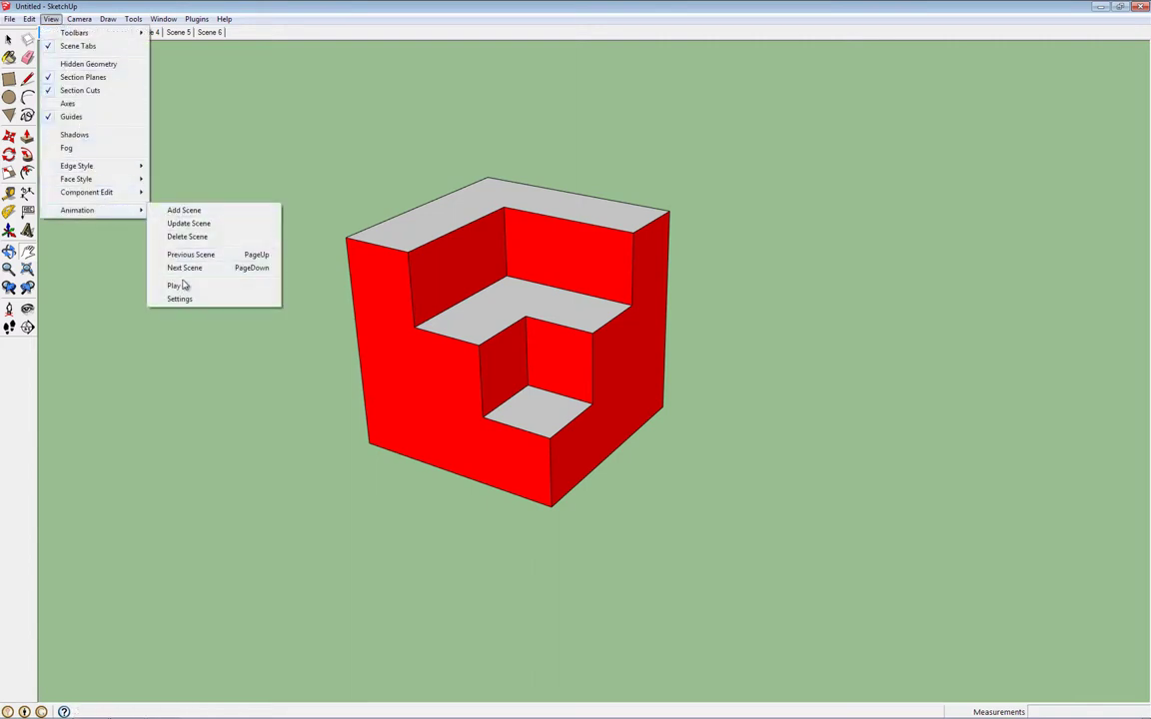
left_click(183, 289)
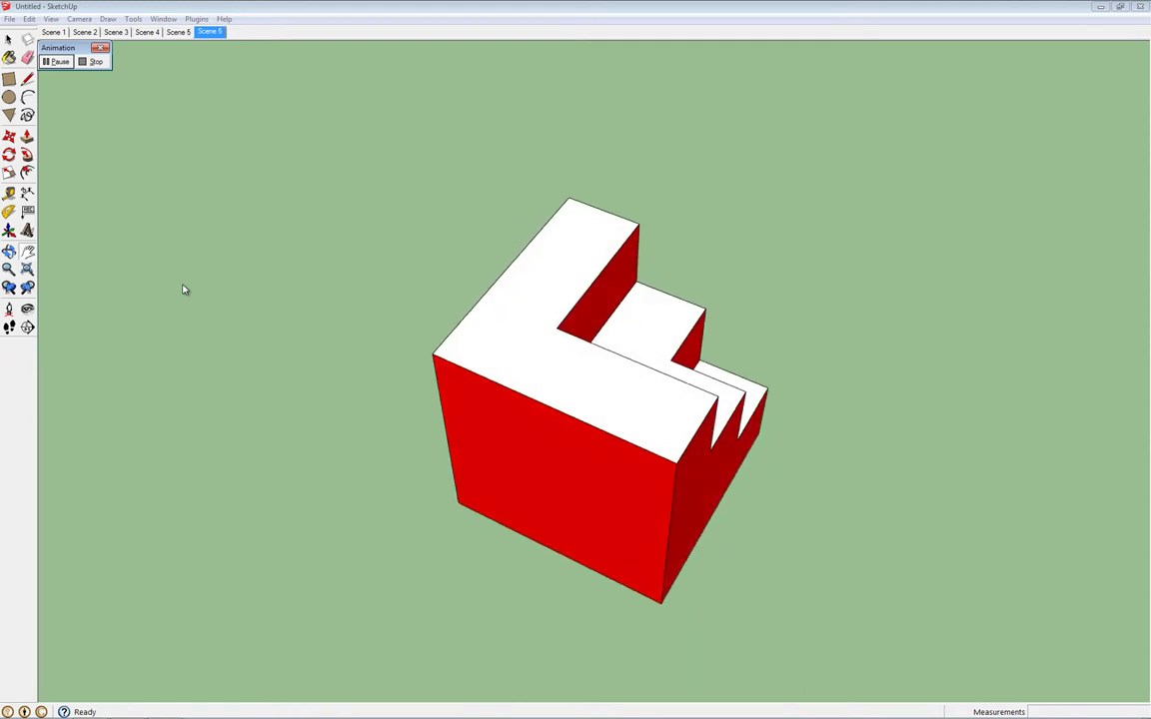
left_click(100, 50)
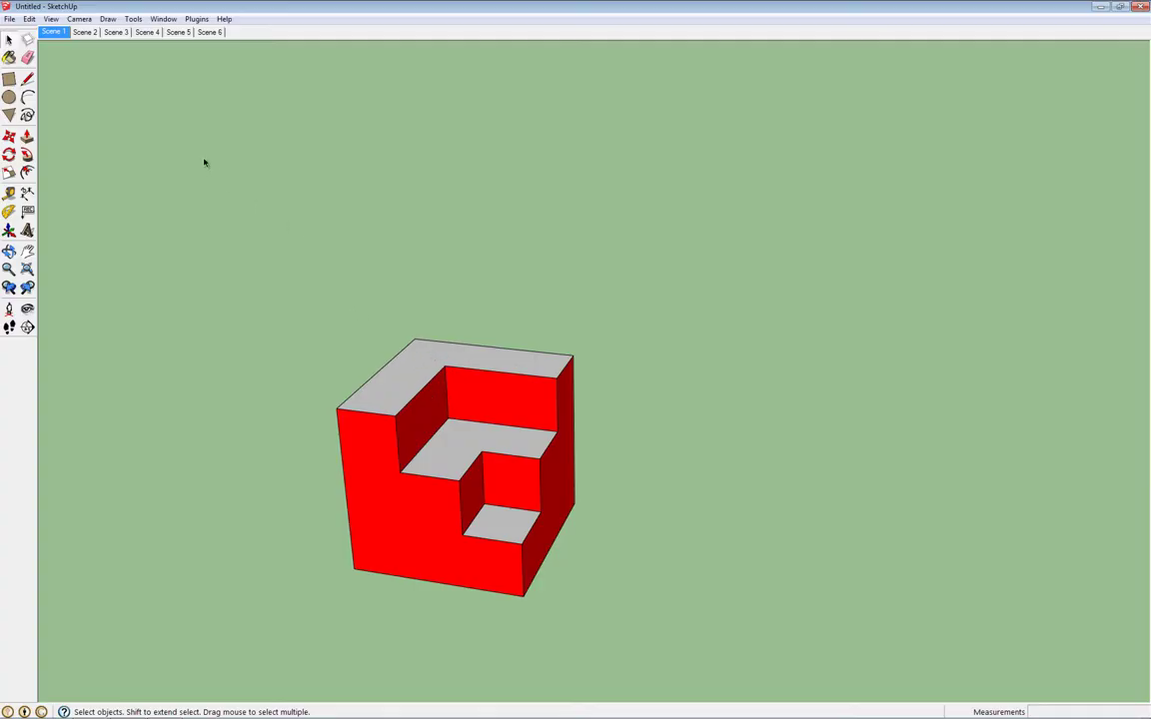
Step: Draw a six-sided polygon with an 8.60m radius on the ground near the stepped cube
left_click(10, 116)
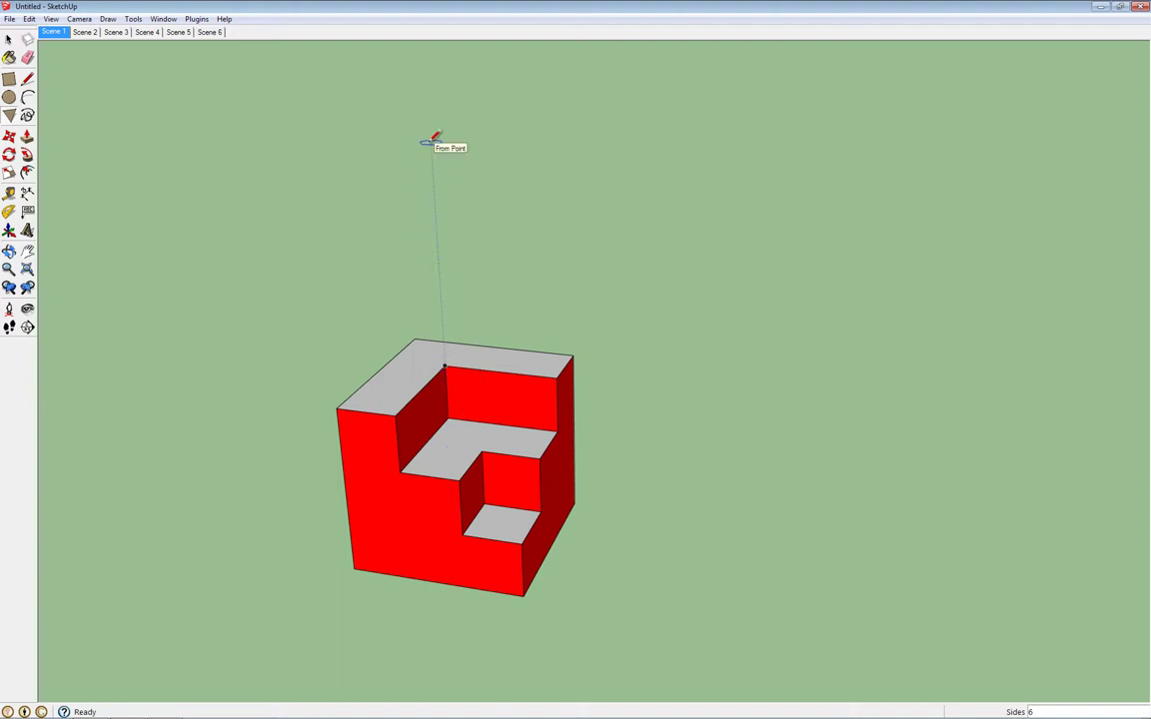
scroll(429, 115, "down", 2)
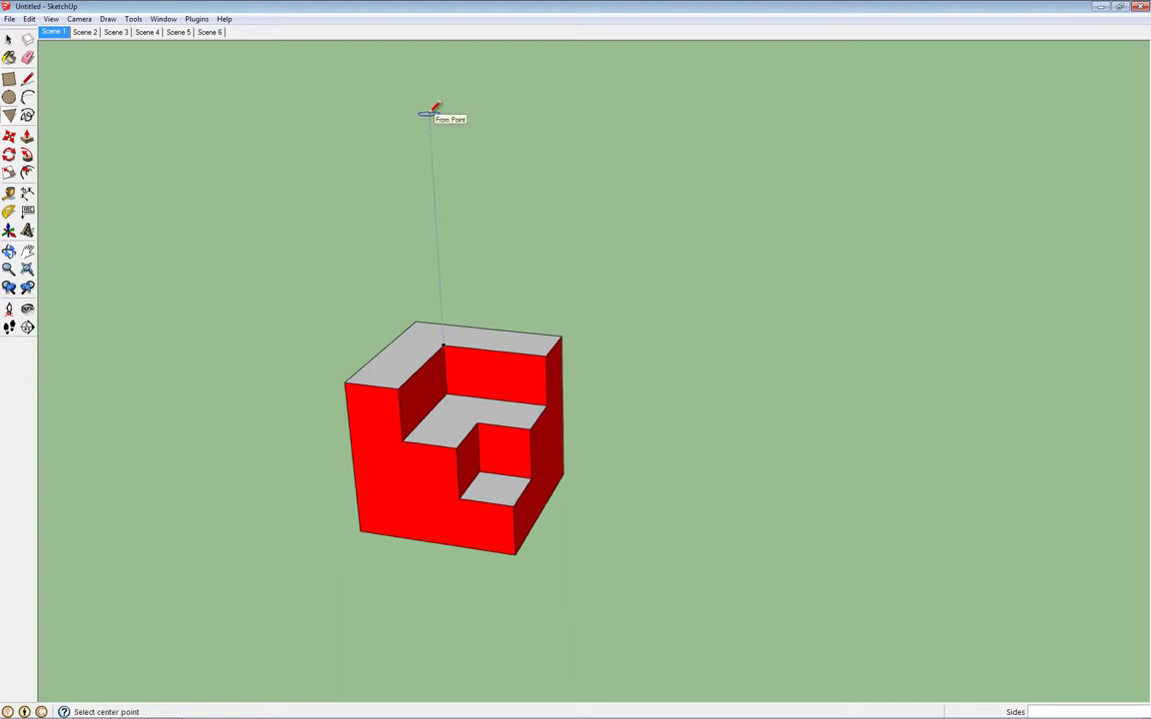
scroll(430, 113, "down", 3)
left_click(427, 66)
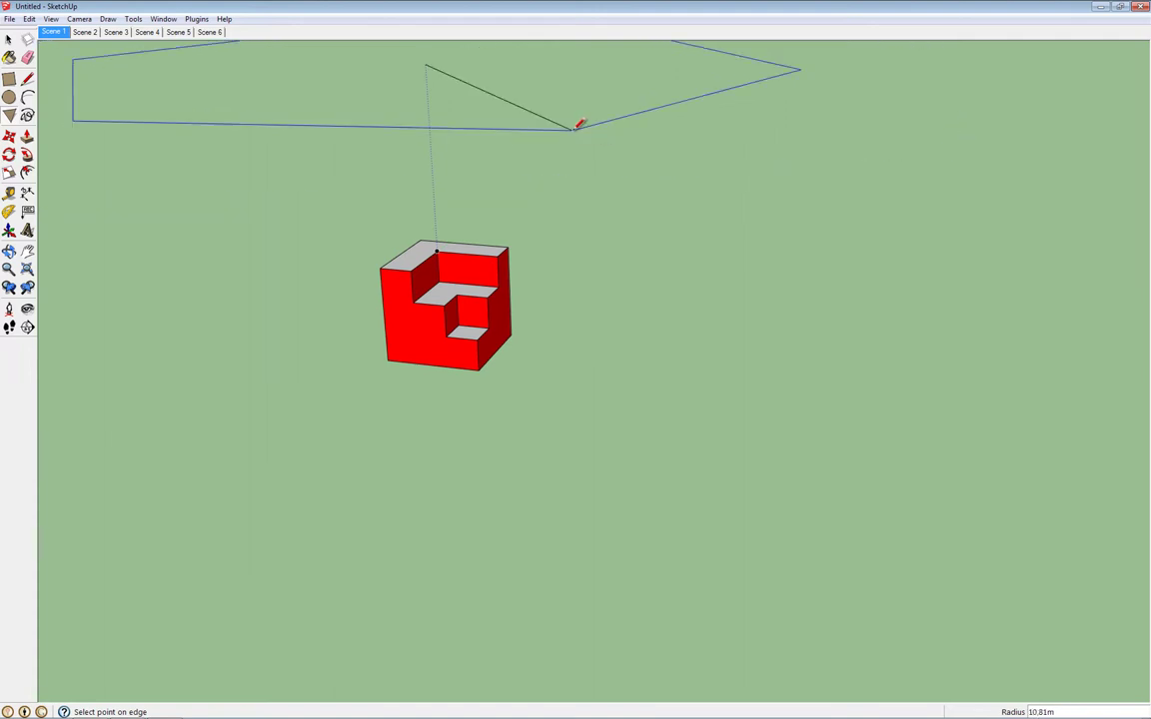
scroll(566, 133, "down", 3)
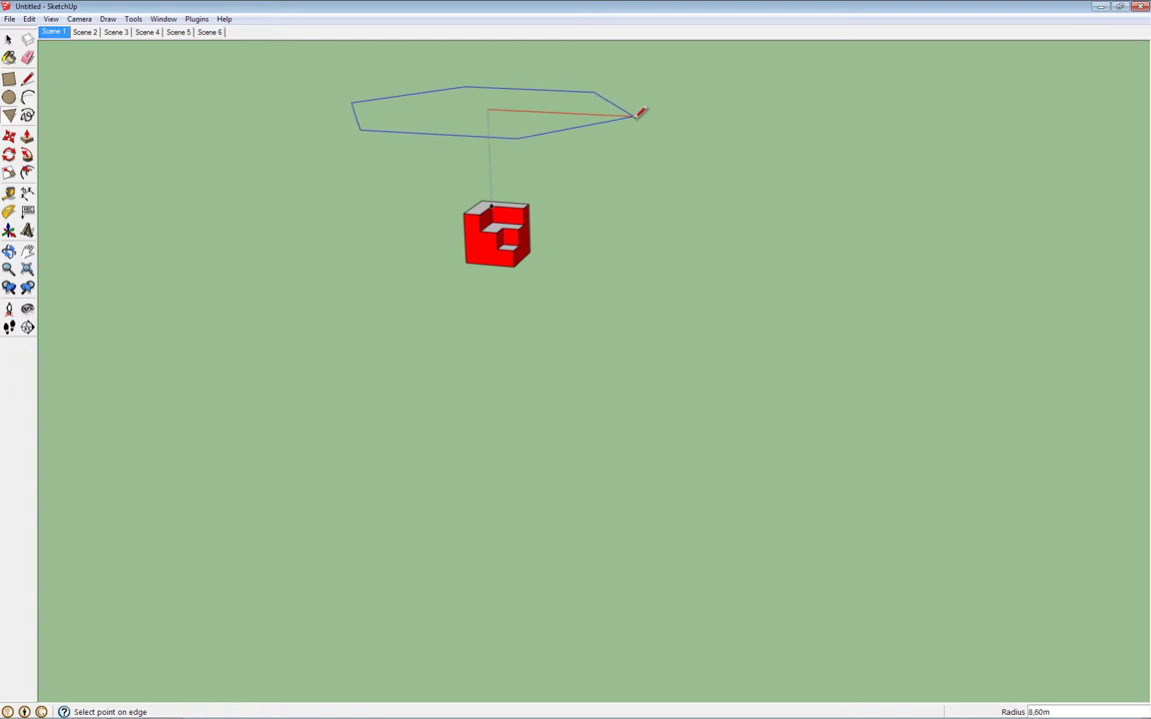
left_click(624, 119)
Step: Delete the hexagon's face so only its outline remains, then orbit to view it
key("space")
left_click(476, 114)
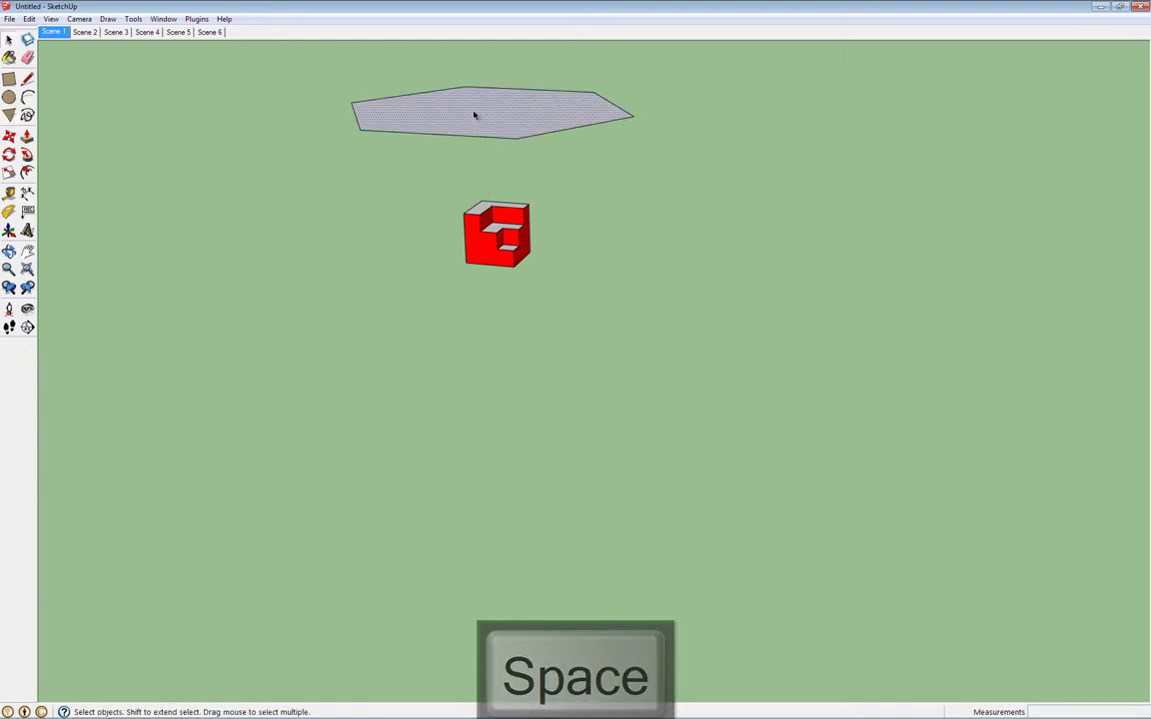
key("Delete")
scroll(424, 95, "up", 2)
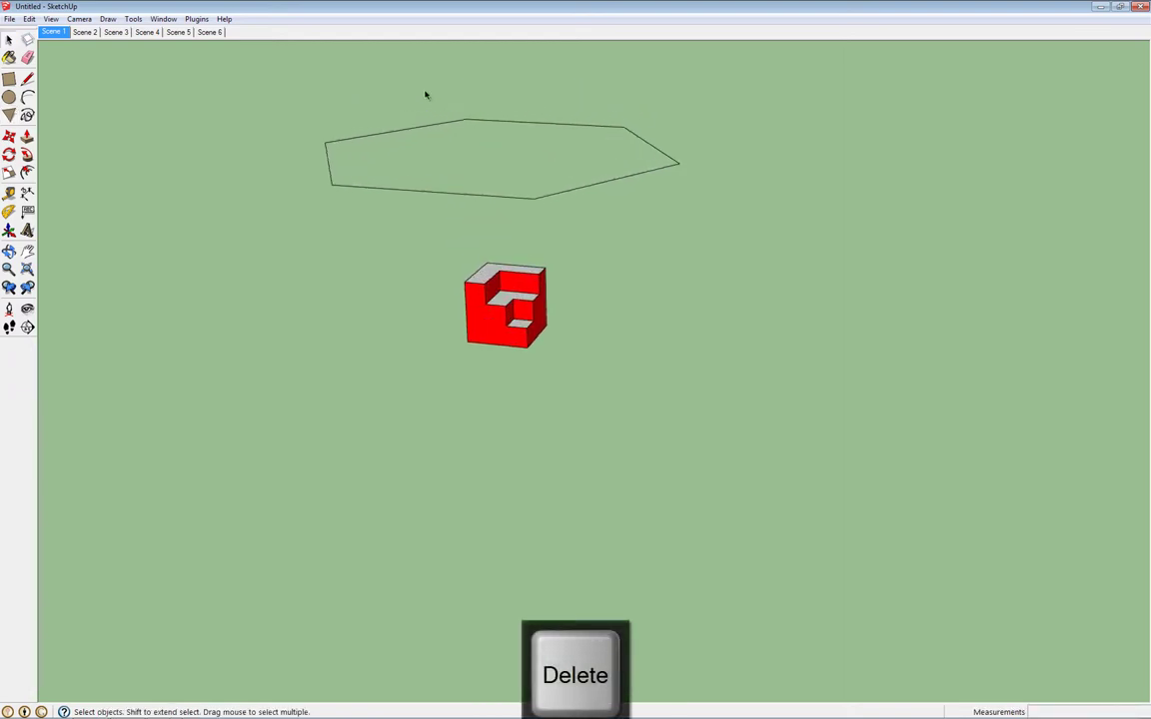
scroll(425, 95, "up", 3)
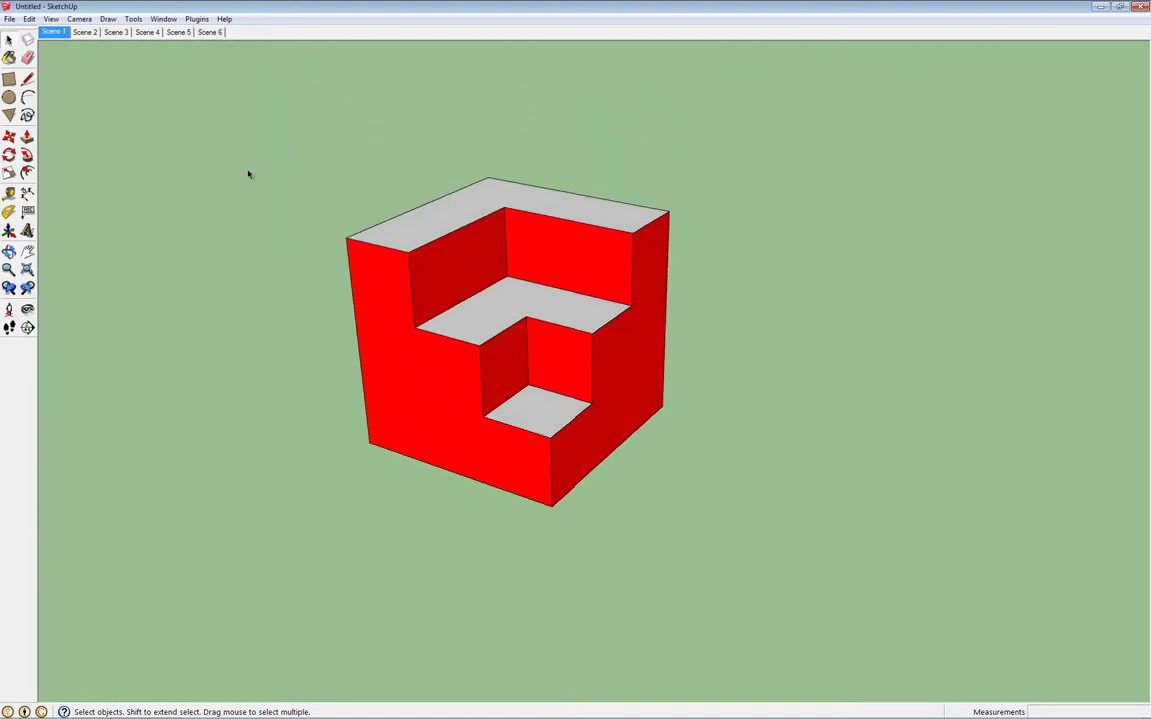
scroll(248, 174, "down", 1)
scroll(249, 174, "down", 2)
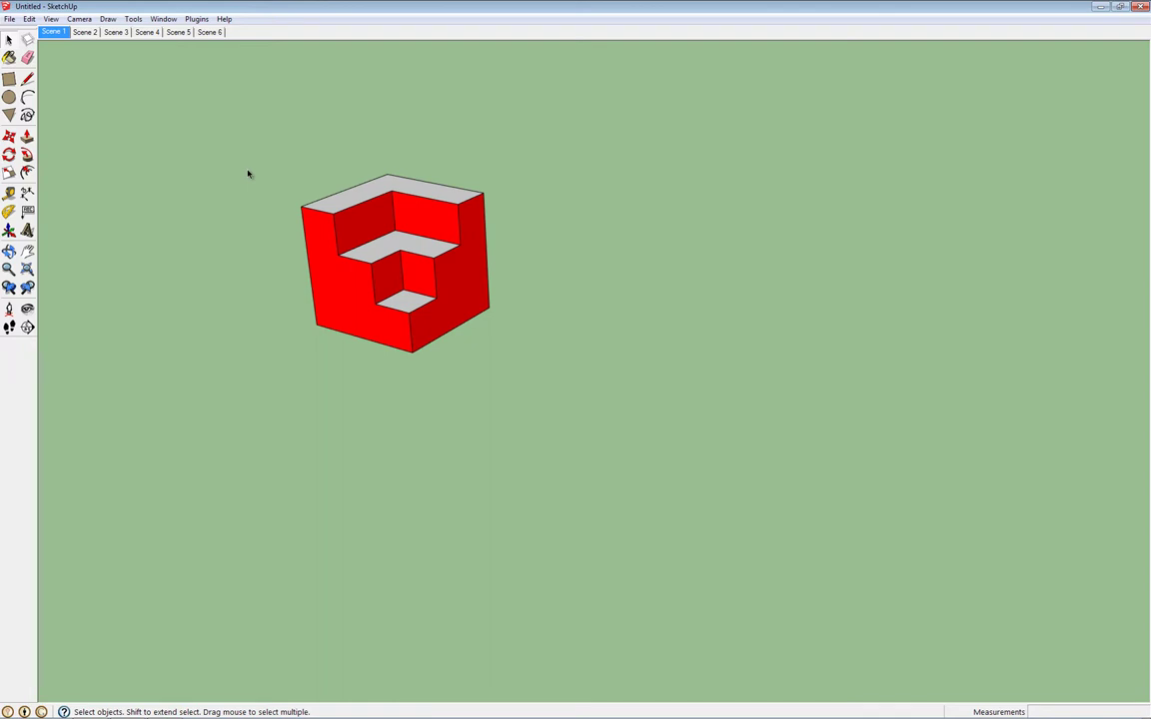
mouse_move(248, 174)
middle_mouse_down()
mouse_move(238, 157)
mouse_move(270, 244)
mouse_move(319, 316)
middle_mouse_up()
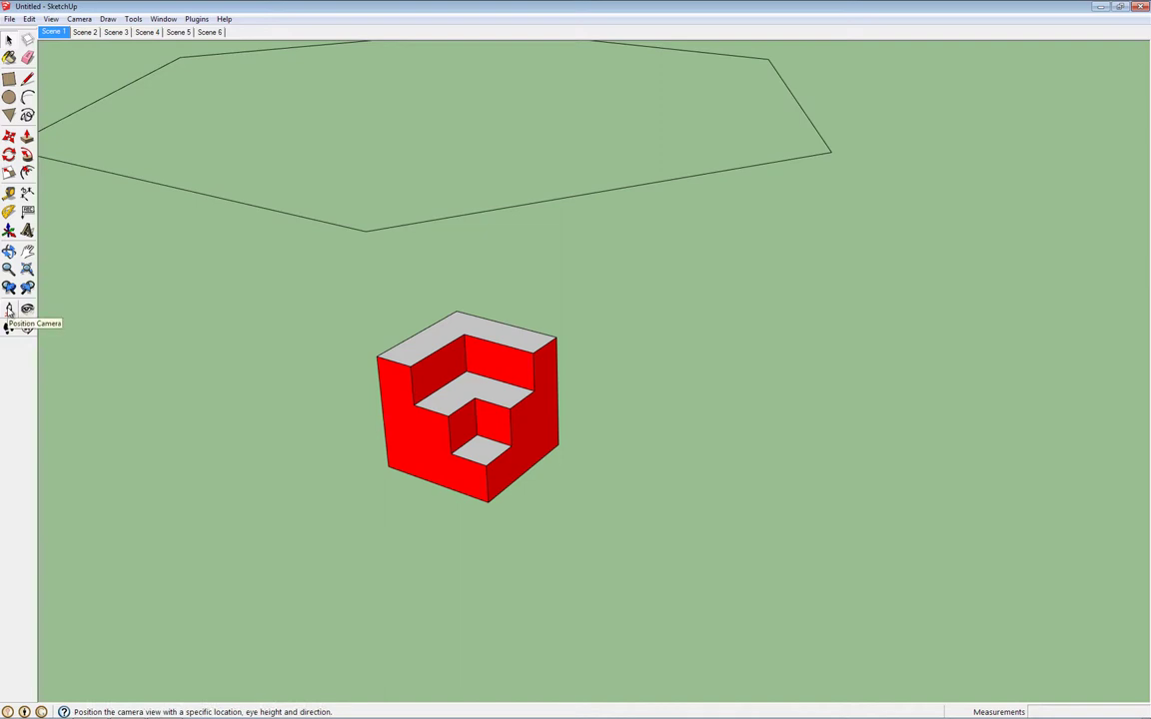
Step: Place the camera on a hexagon corner aimed at the cube's top corner, 8.68m eye height
left_click(9, 311)
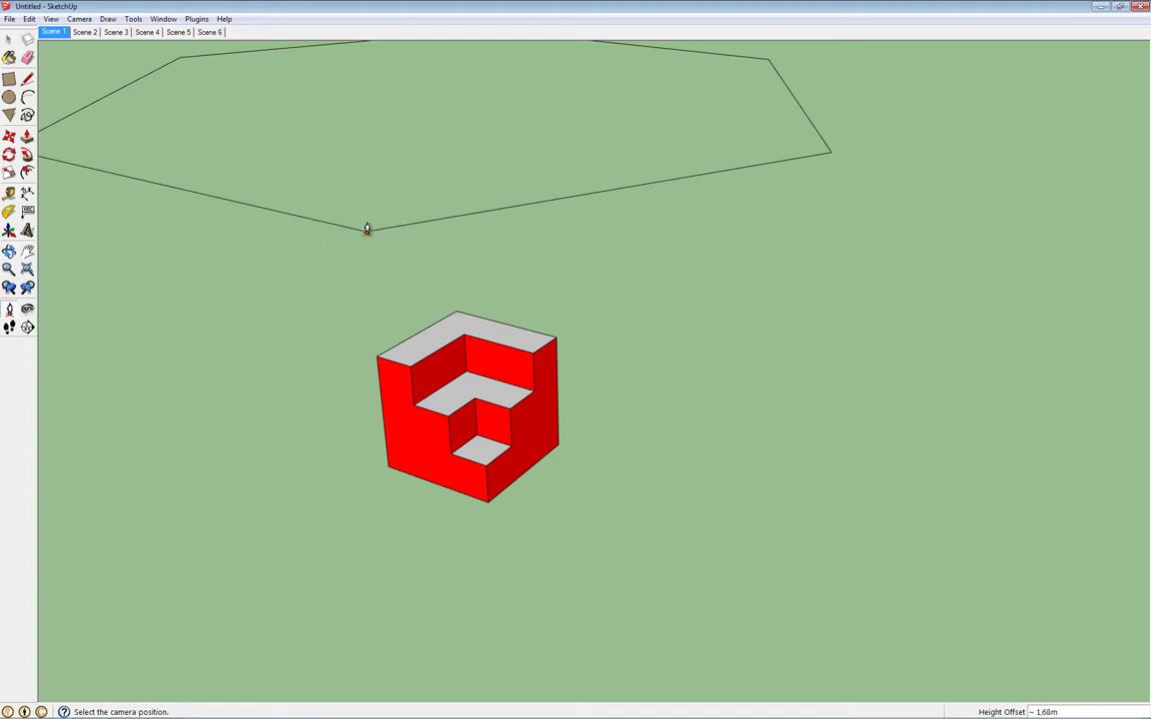
mouse_move(366, 230)
left_mouse_down()
mouse_move(476, 260)
mouse_move(431, 294)
mouse_move(462, 329)
left_mouse_up()
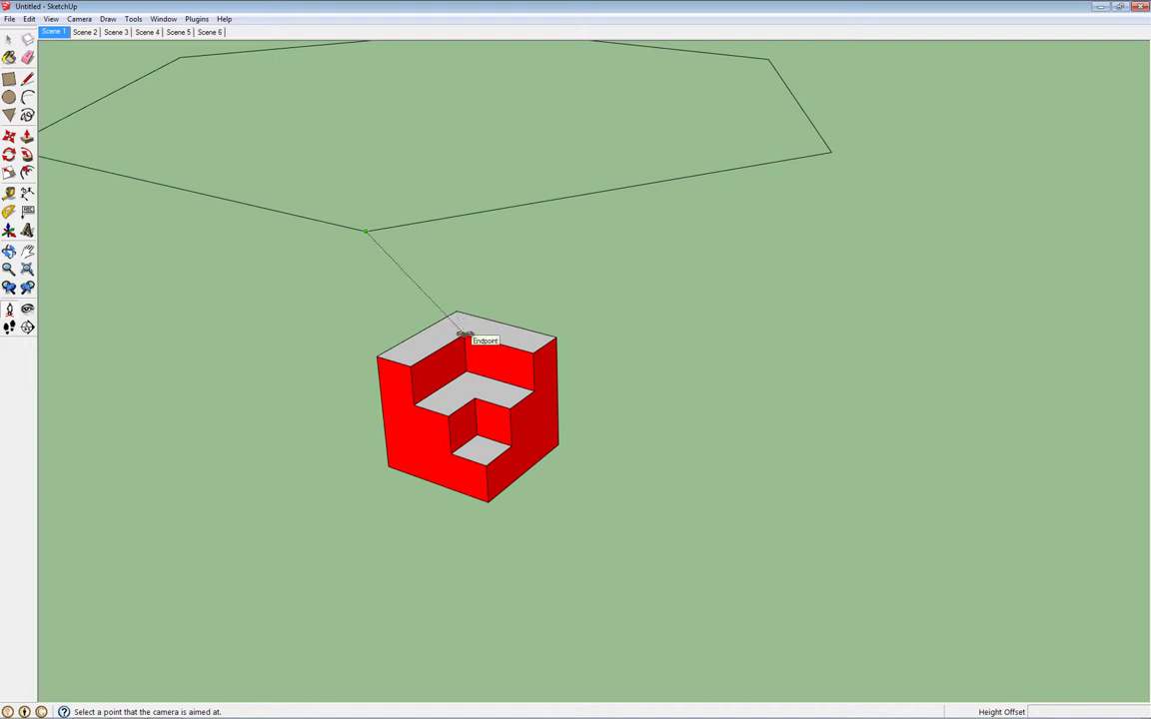
left_click_drag(465, 334, 465, 333)
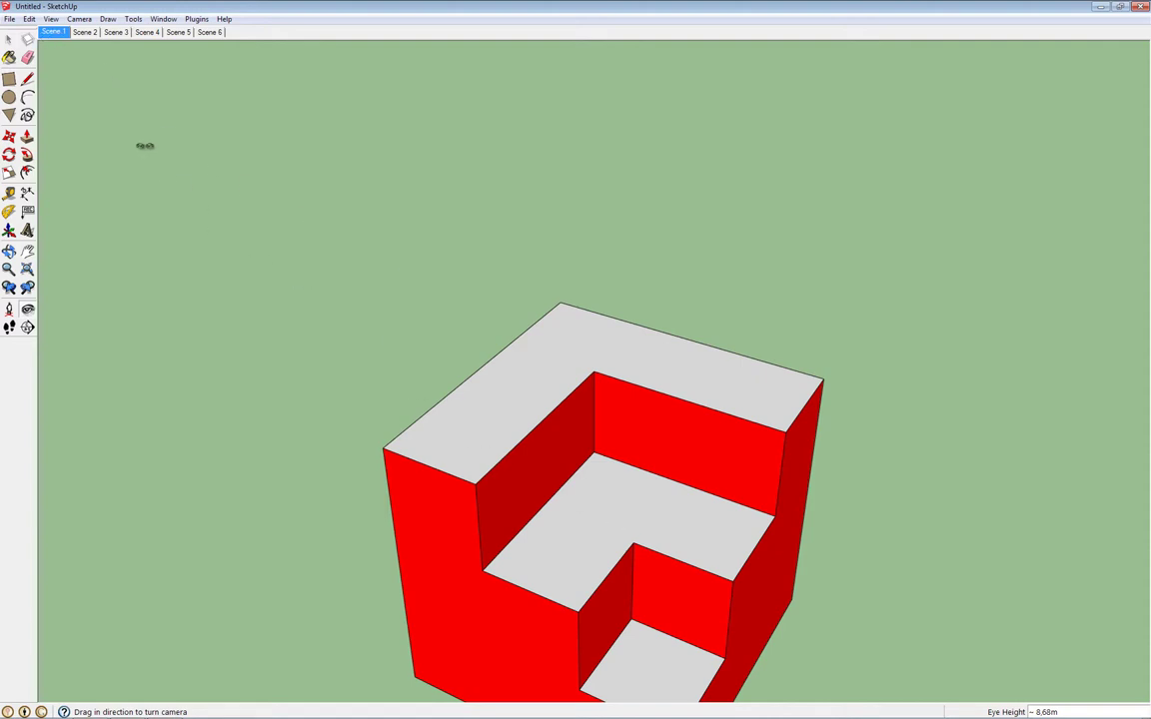
Step: Save the new camera view into Scene 1, then reposition from another hexagon corner for Scene 2
right_click(60, 35)
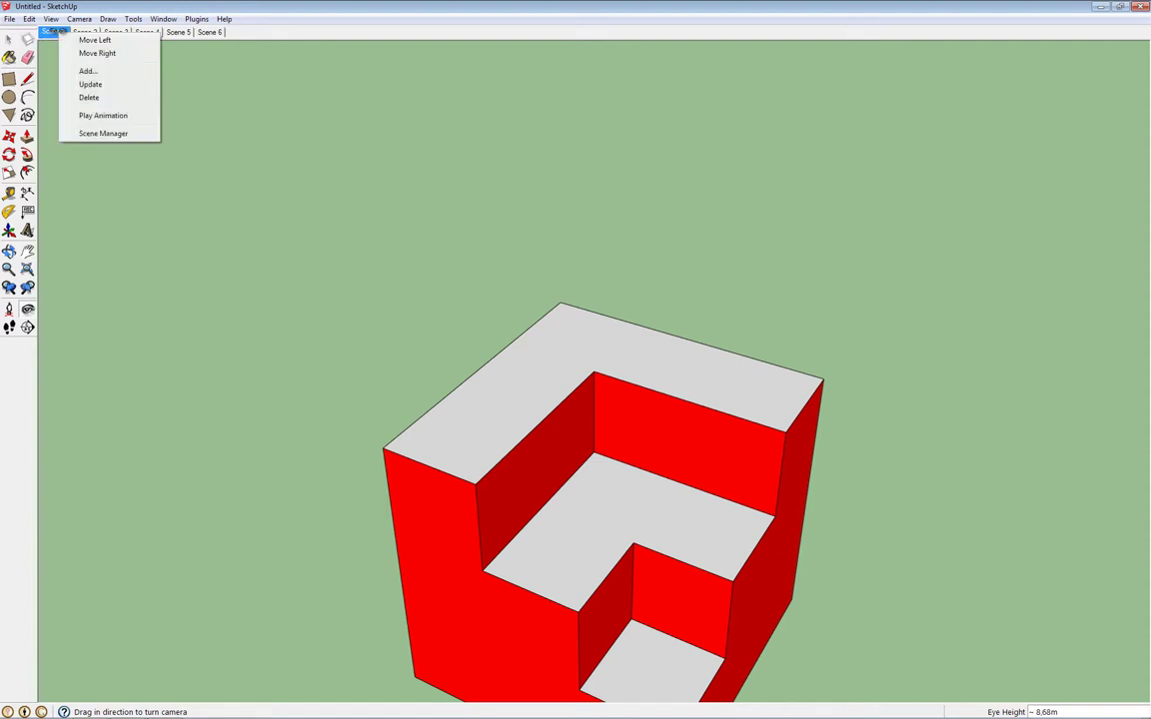
left_click(90, 84)
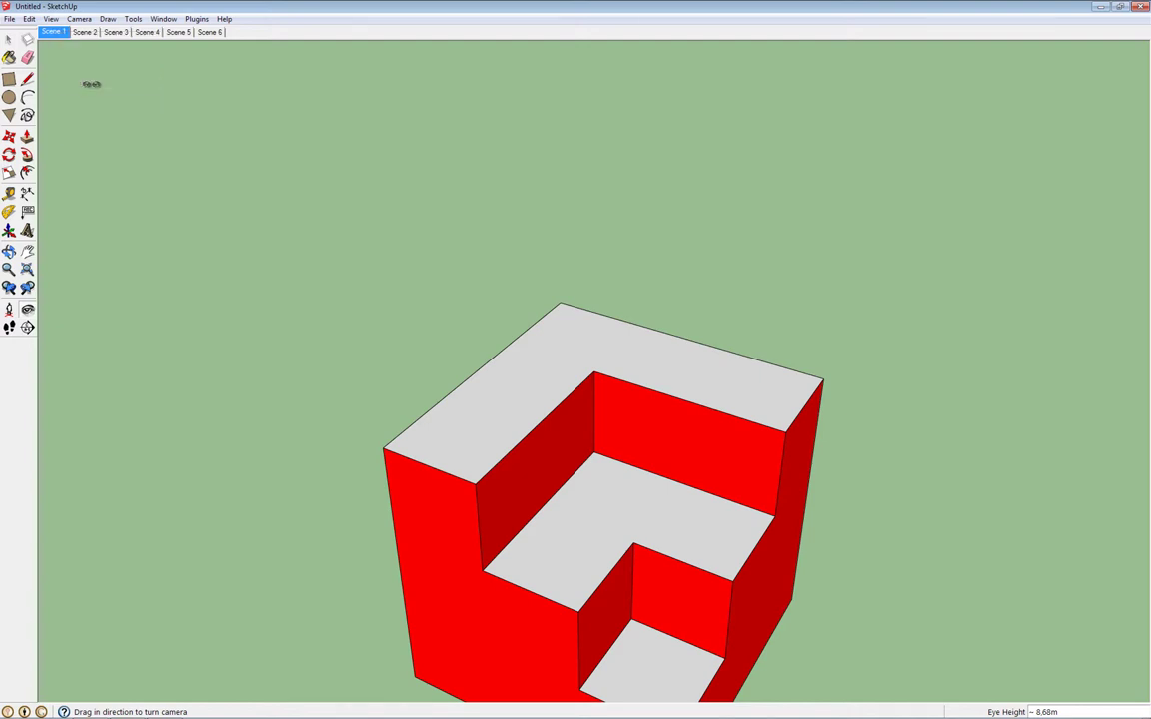
left_click(91, 32)
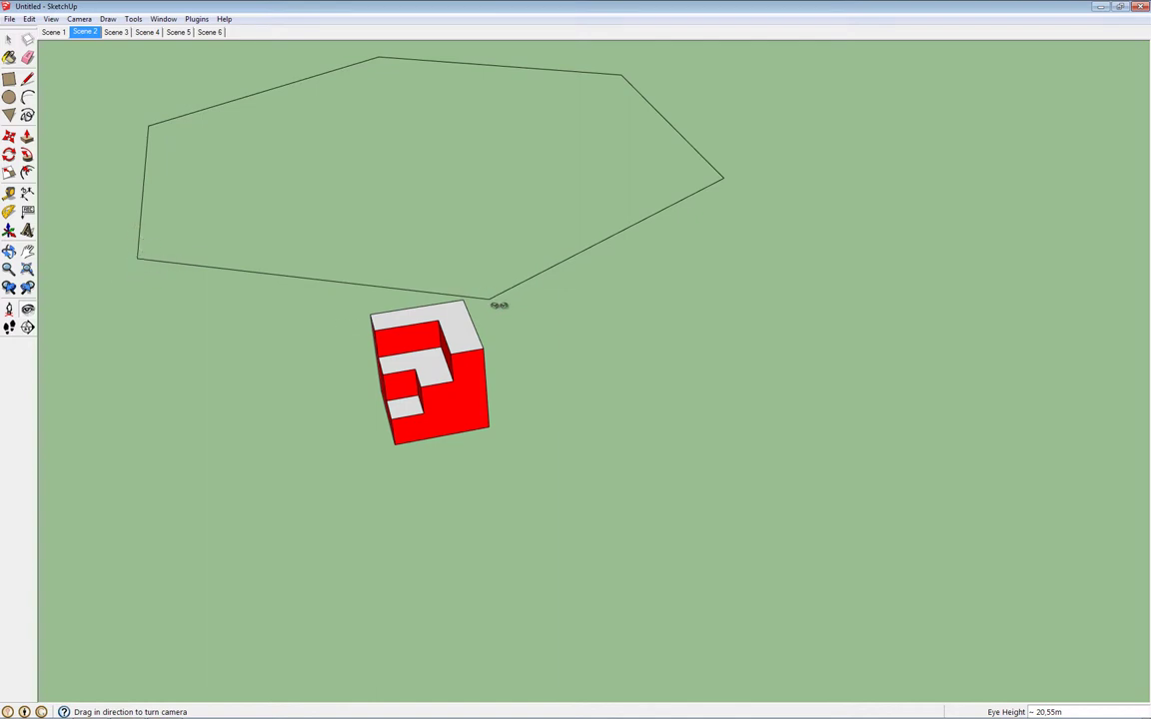
left_click(8, 311)
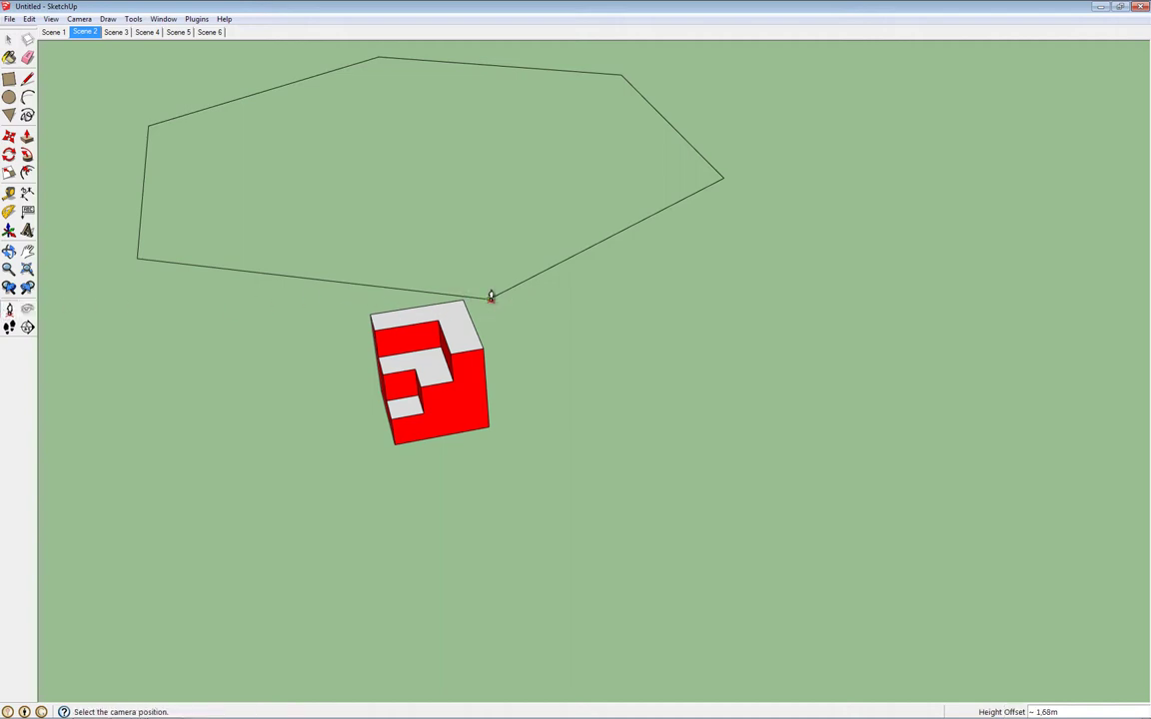
left_click_drag(490, 297, 437, 316)
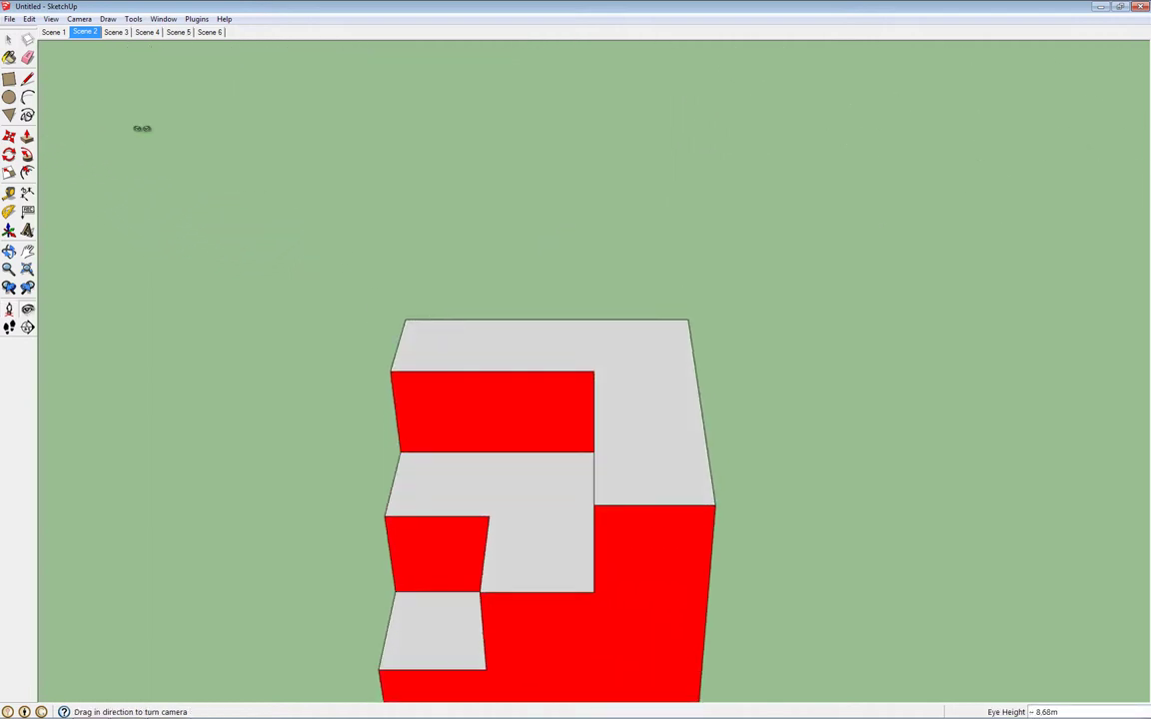
right_click(88, 34)
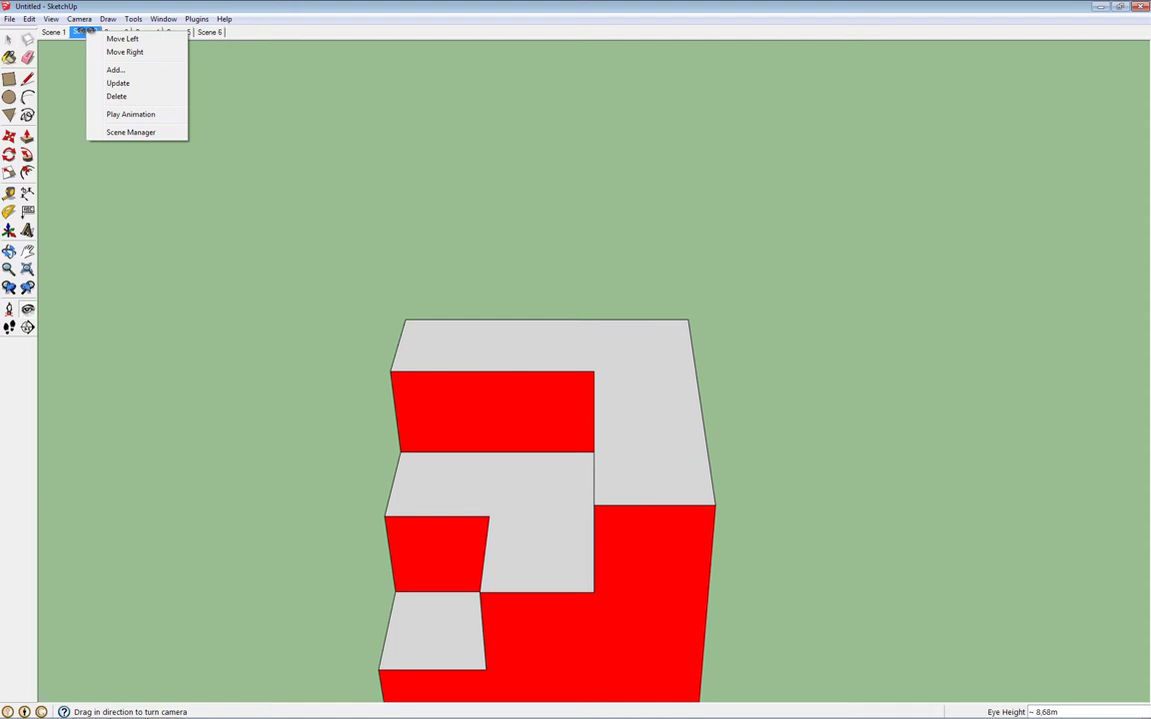
left_click(120, 83)
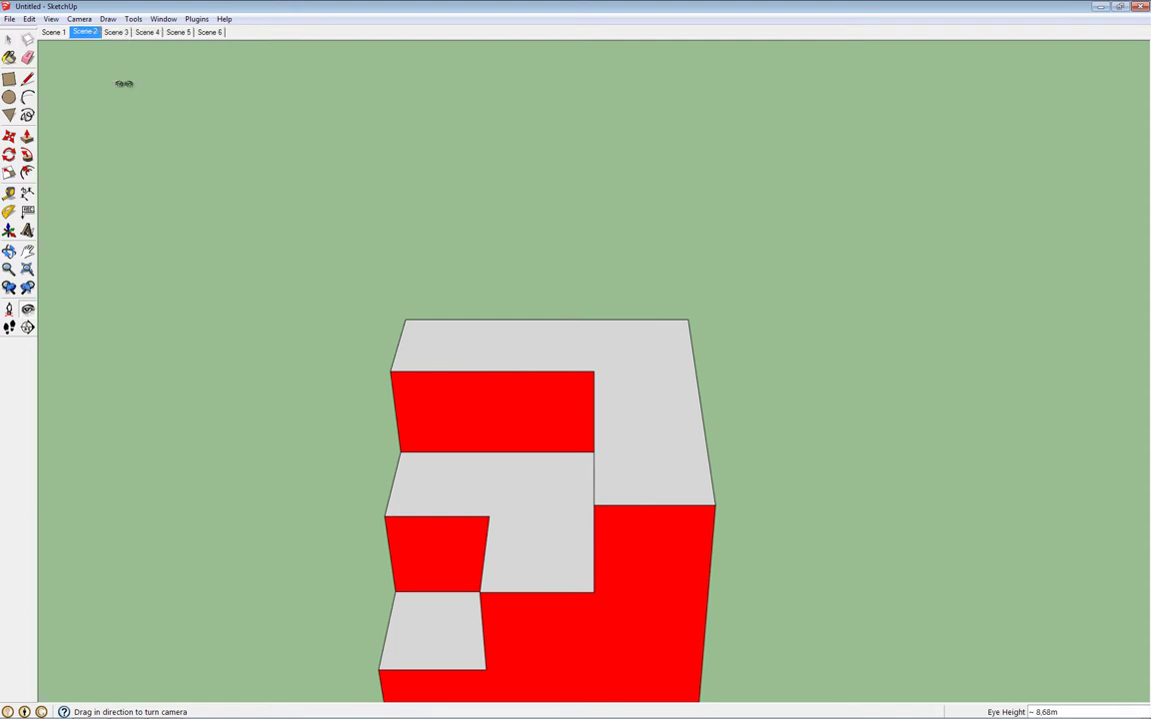
Step: Give Scenes 3 and 4 closer camera views of the model and update both scenes
left_click(117, 32)
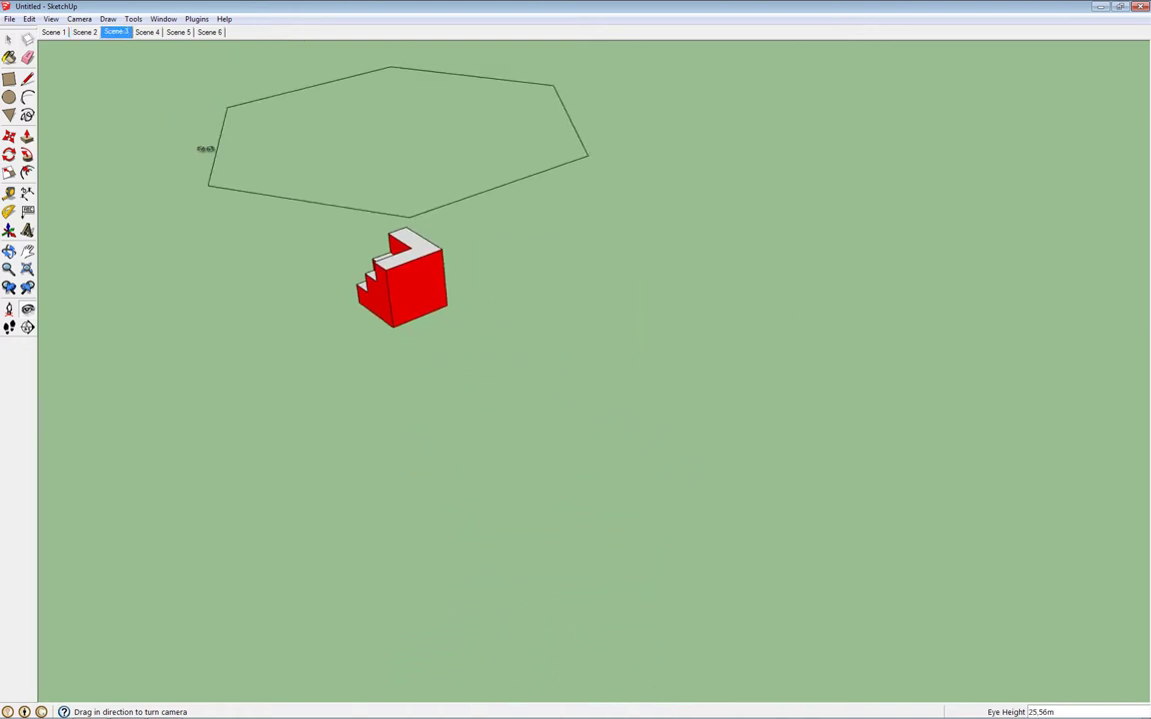
left_click(9, 309)
left_click(404, 222)
right_click(114, 32)
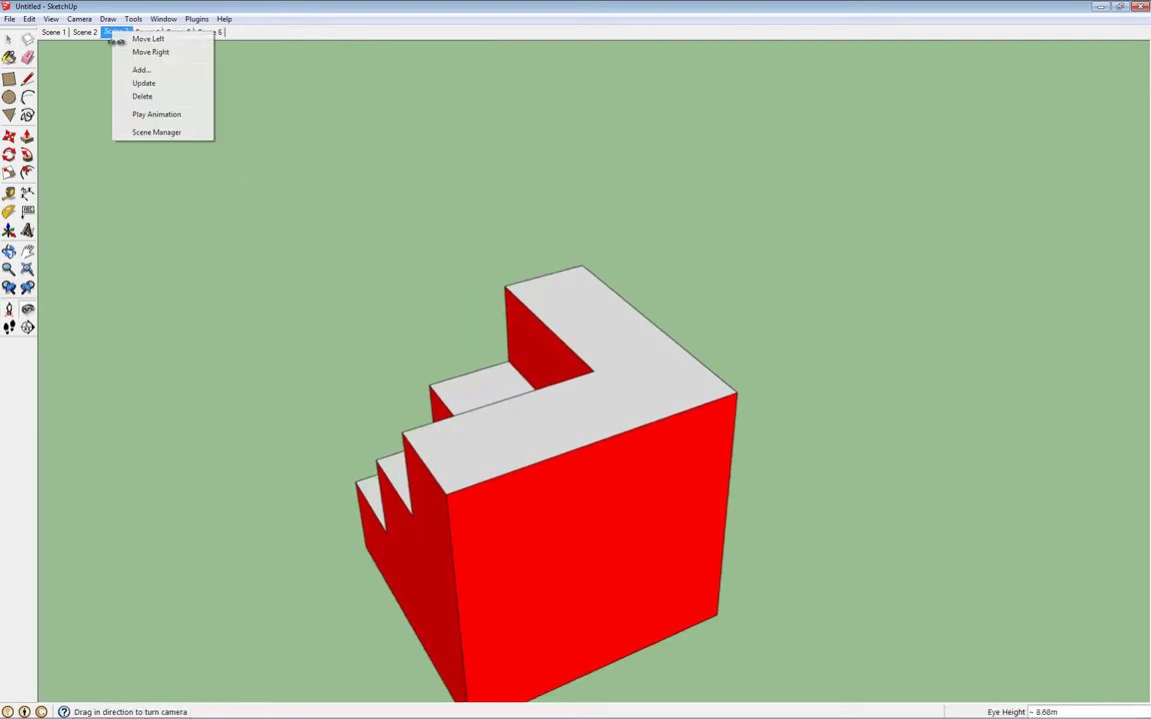
left_click(140, 113)
left_click(9, 308)
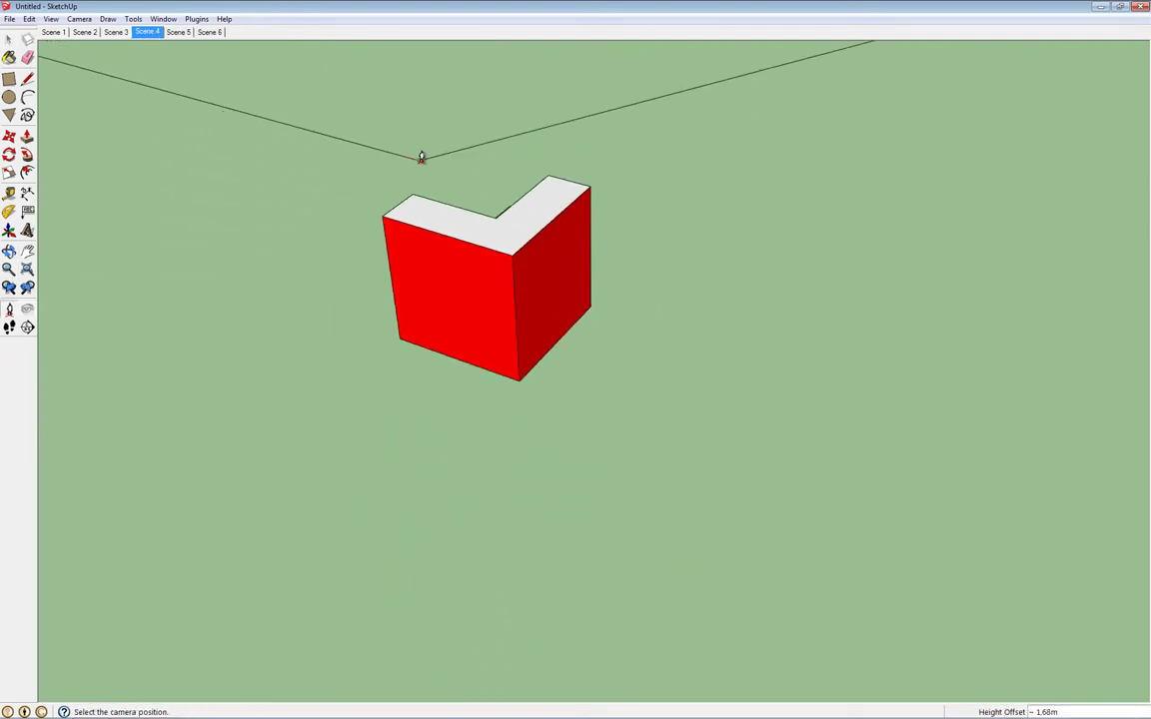
left_click(496, 211)
right_click(146, 32)
left_click(190, 86)
Step: Set close eye-level views of the red model for Scenes 5 and 6, then return to Scene 1
left_click(178, 32)
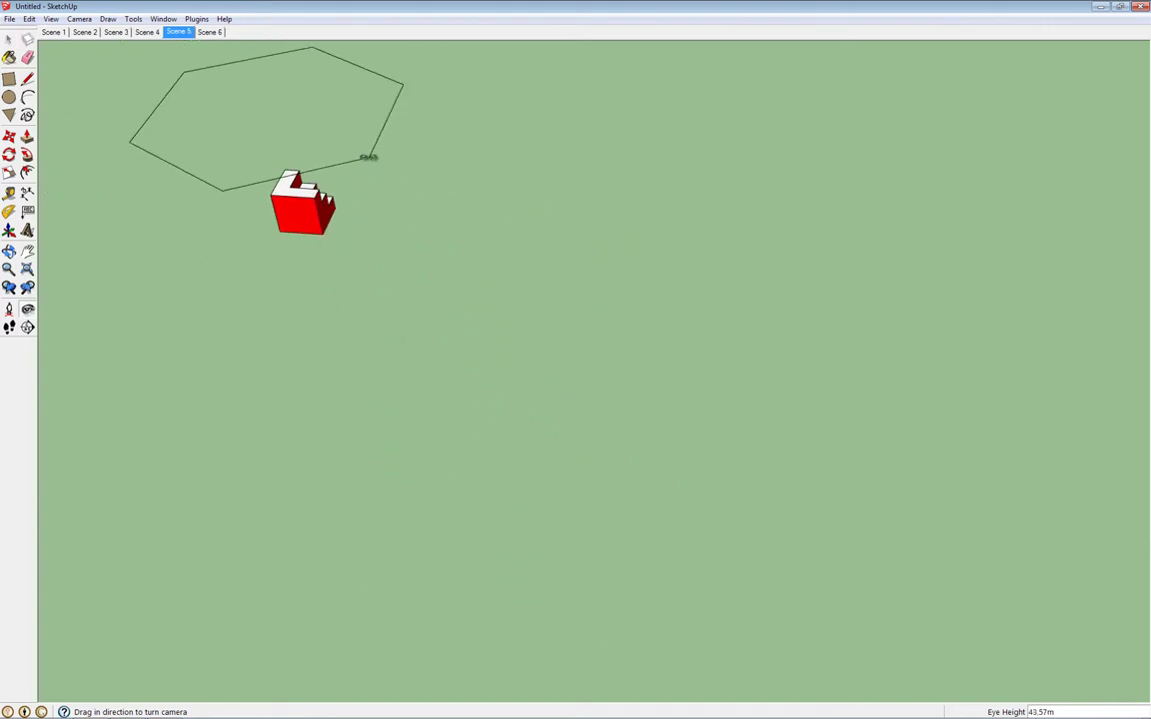
left_click(9, 309)
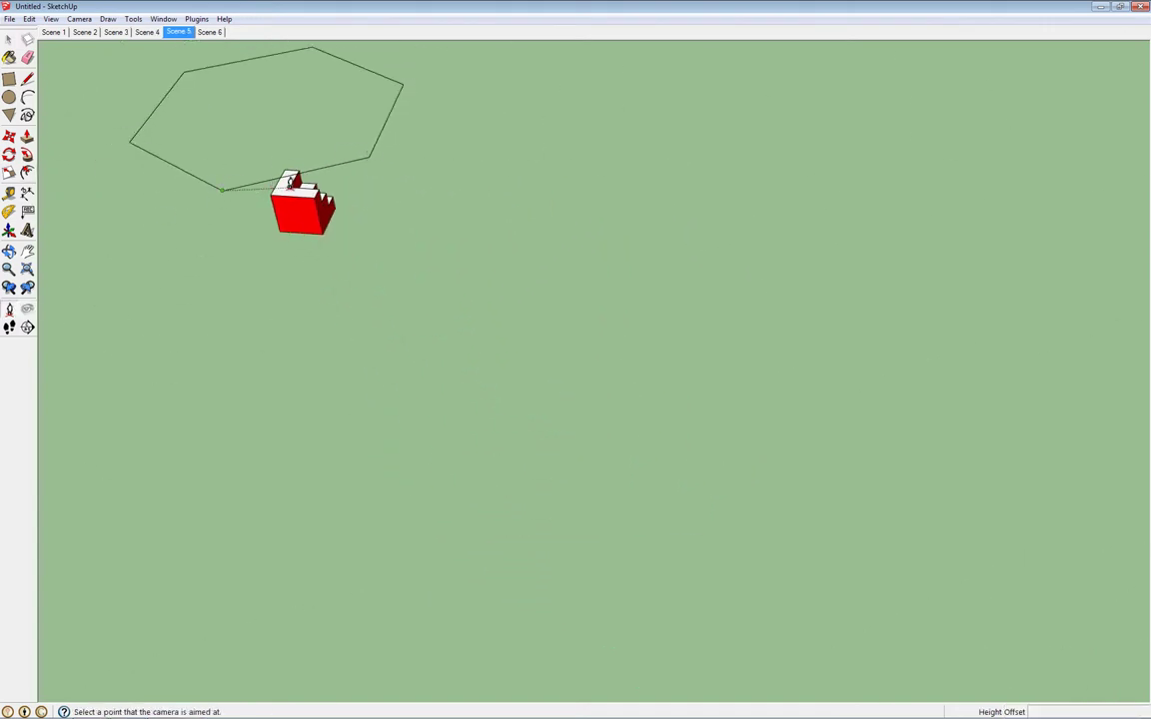
left_click_drag(226, 184, 291, 182)
left_click(211, 32)
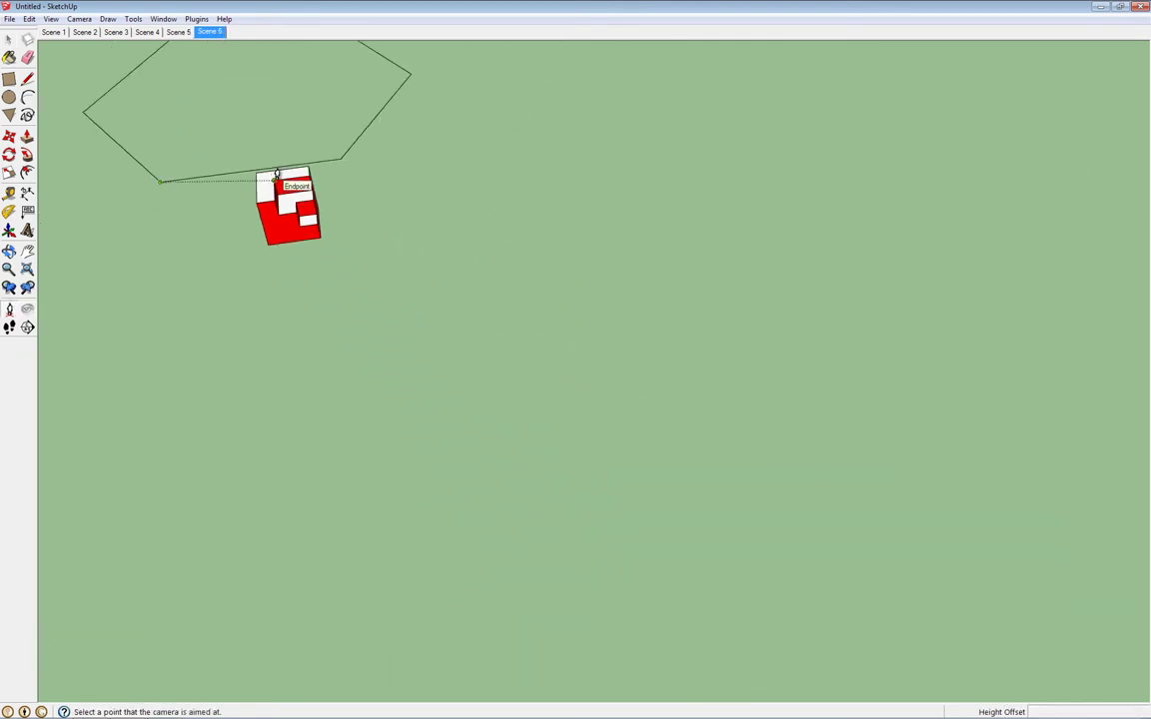
left_click_drag(164, 179, 279, 165)
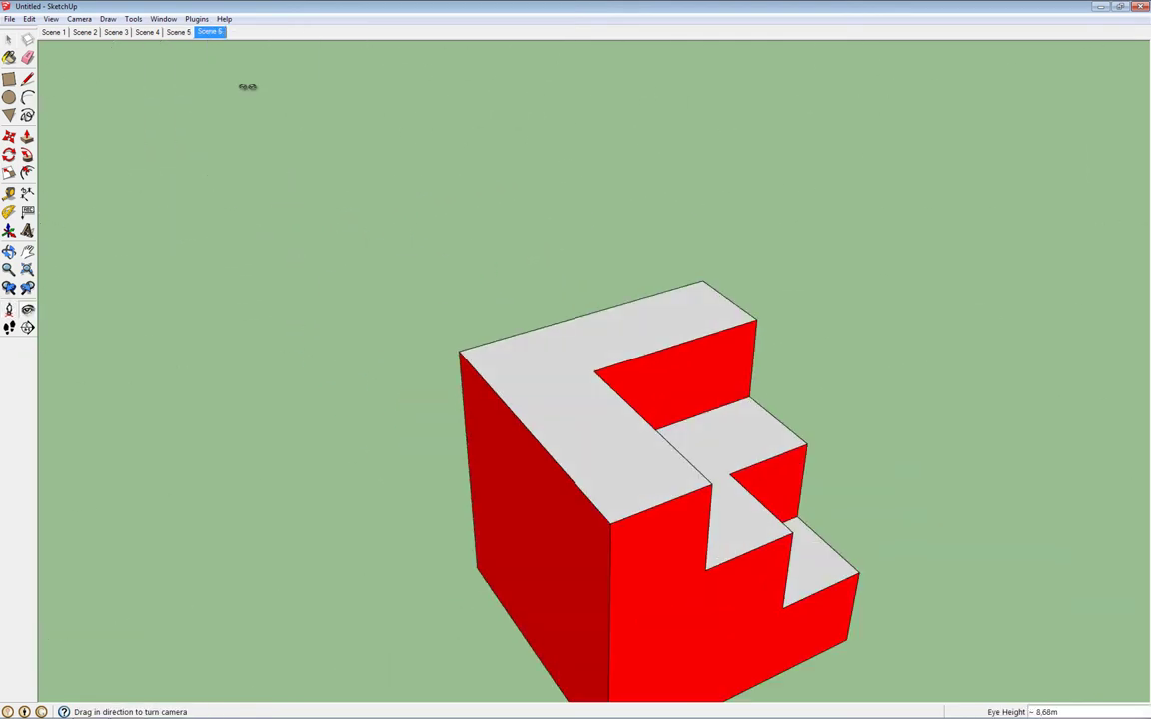
left_click(55, 33)
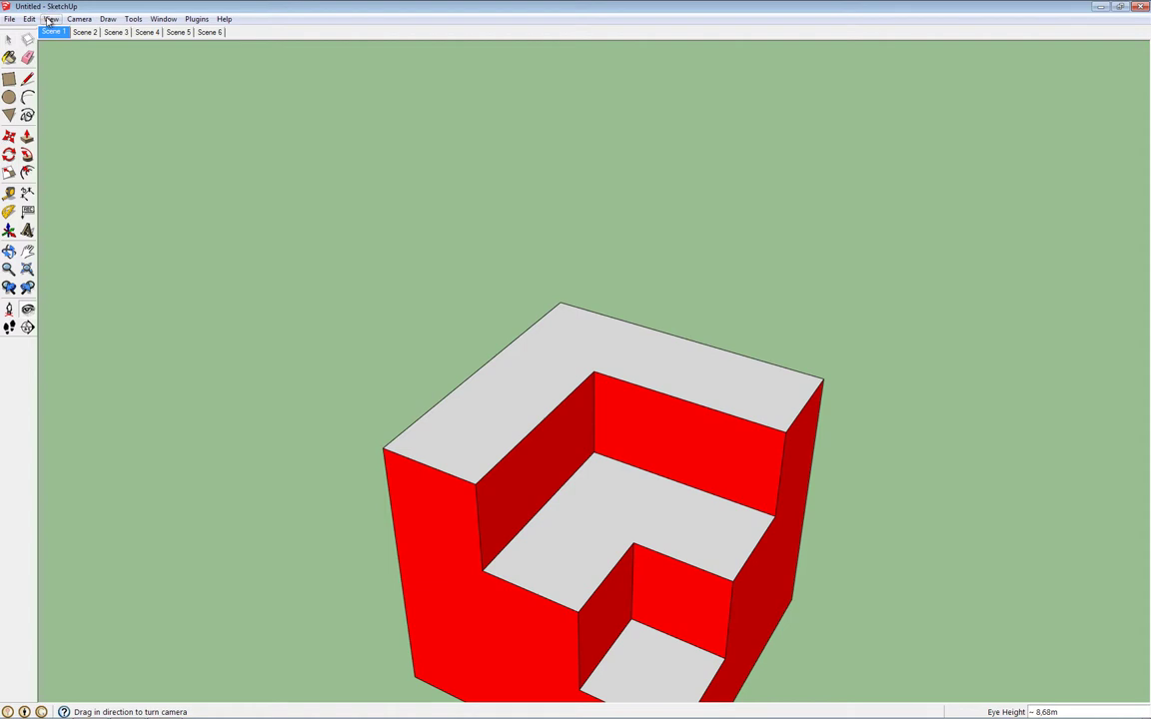
Step: Play the animation through all six updated close-up scenes and stop it
left_click(49, 20)
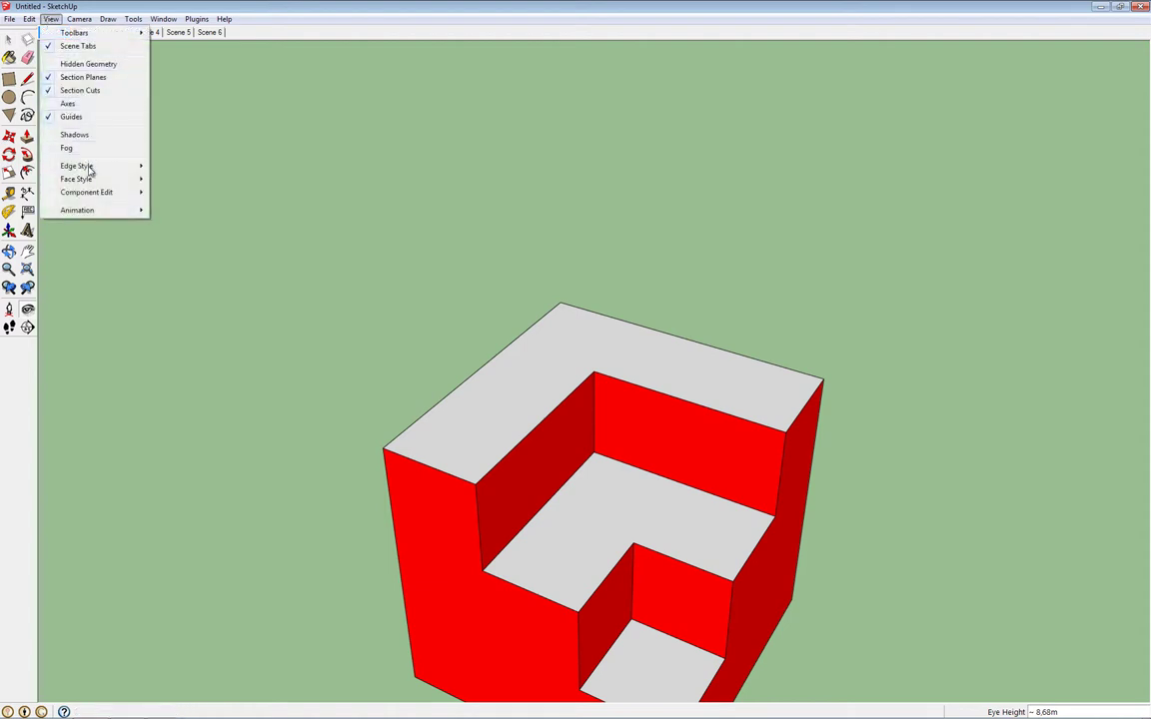
mouse_move(77, 210)
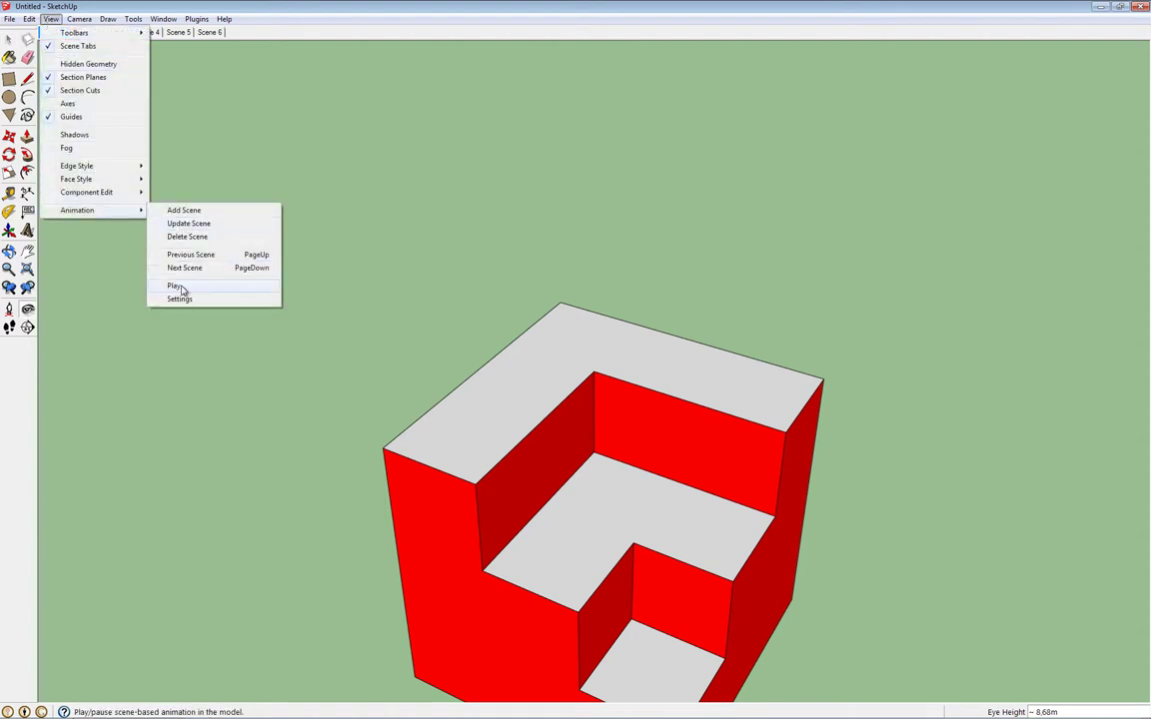
left_click(183, 288)
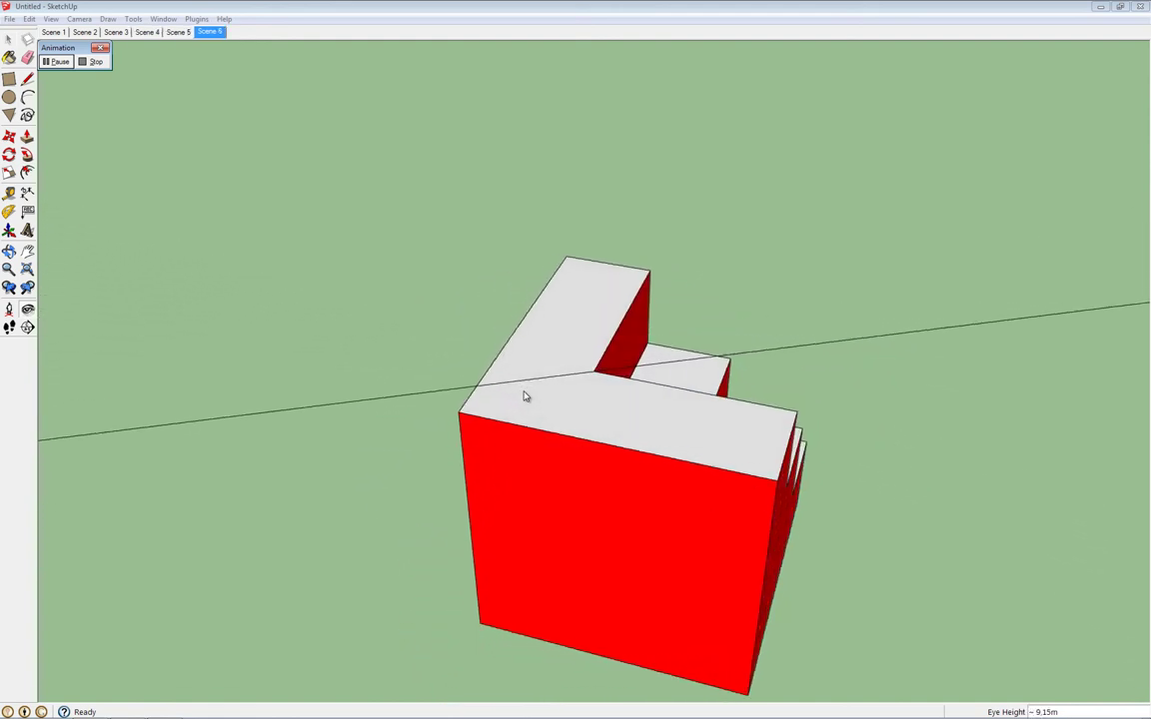
left_click(93, 62)
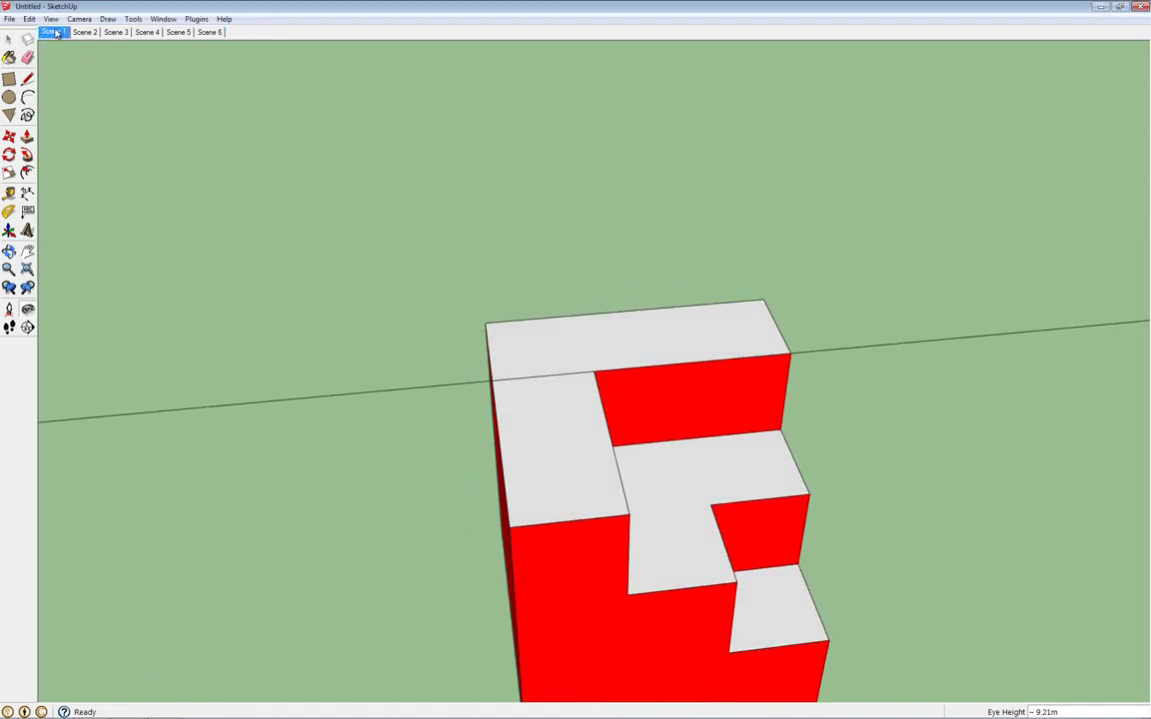
Step: Return to the Scene 1 view showing the stepped cube and hexagon outline
left_click(53, 32)
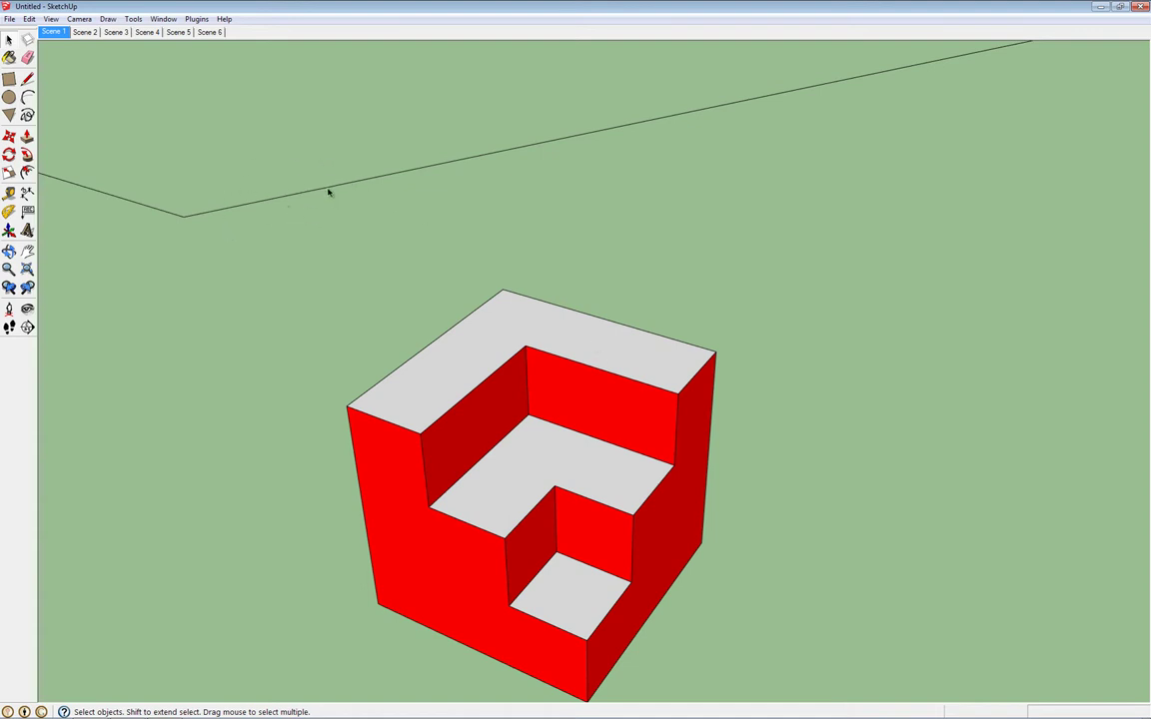
Step: Open the Layers panel and try hiding Layer0, dismissing the current-layer warning
left_click(164, 19)
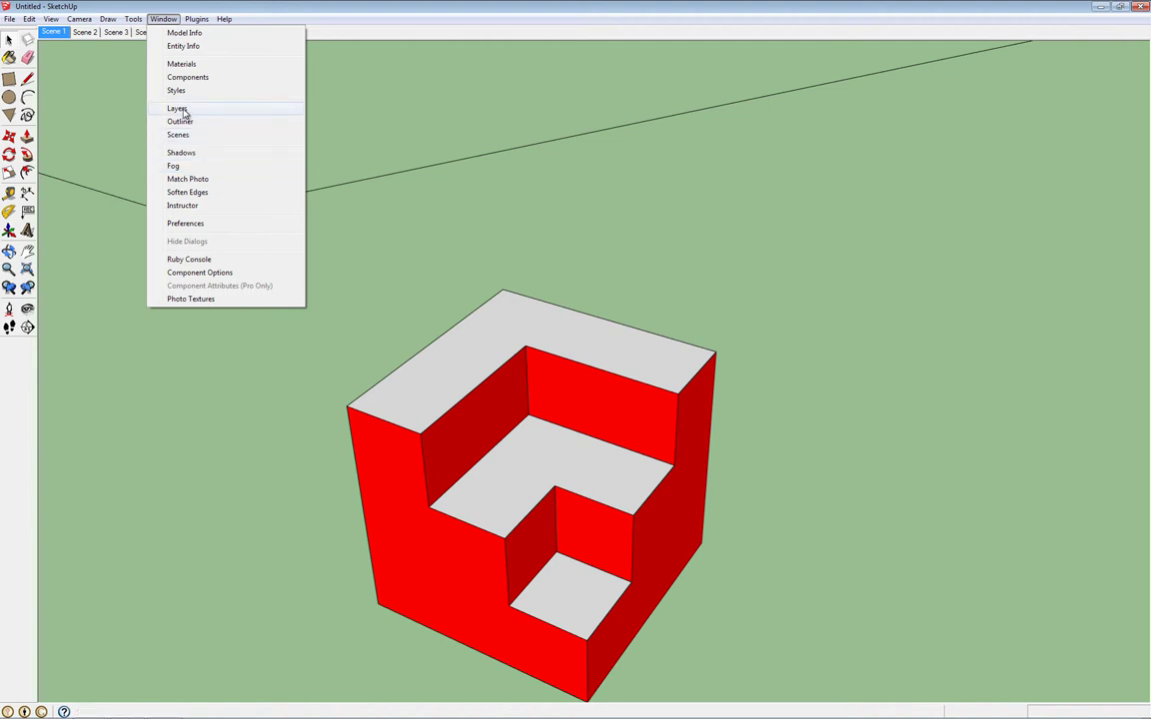
left_click(184, 113)
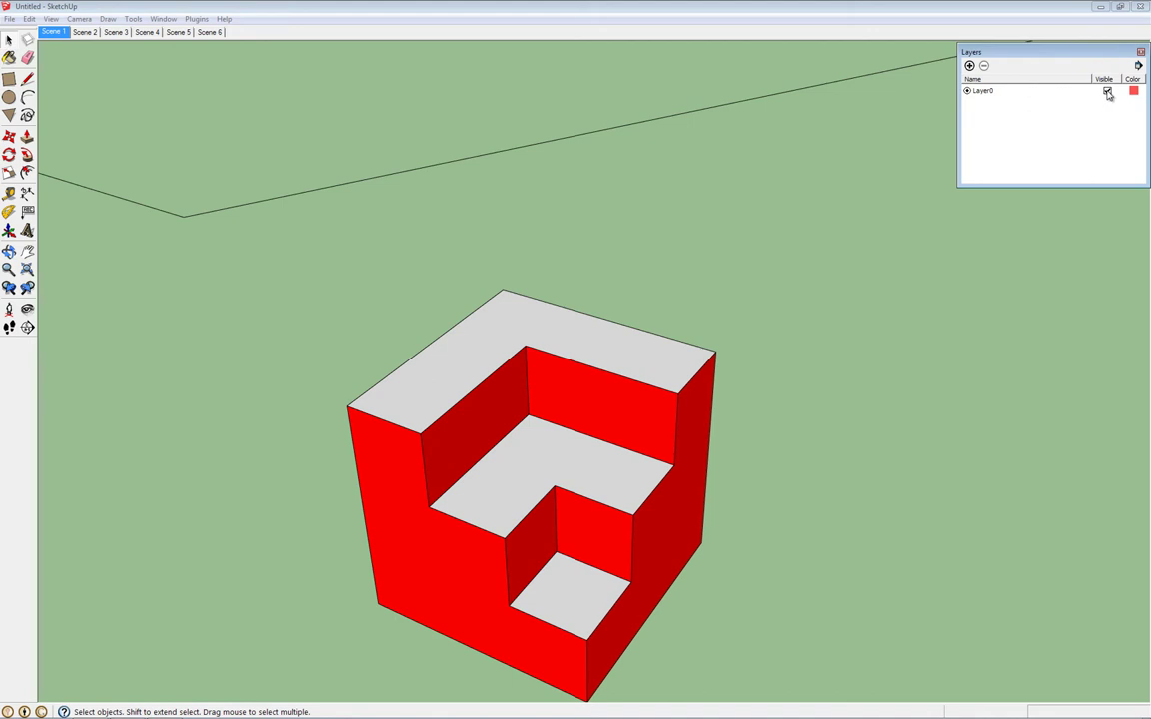
left_click(1107, 90)
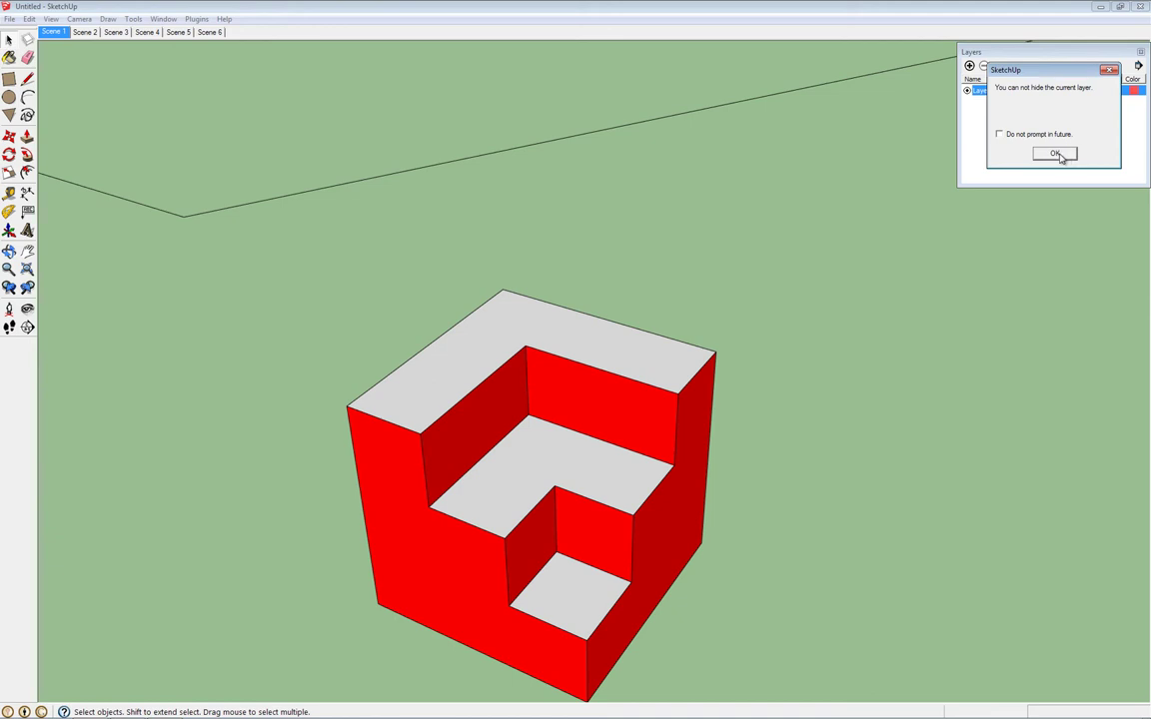
left_click(1052, 156)
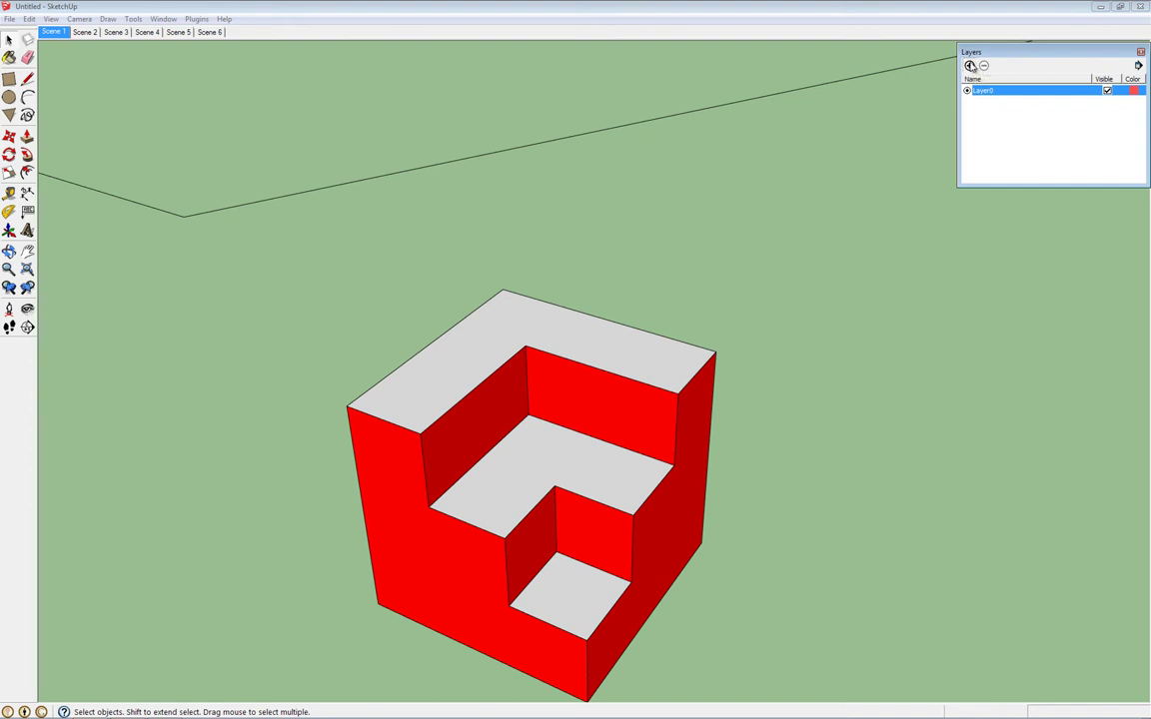
Step: Create a layer named 'útvonal' and switch its visibility off
left_click(970, 66)
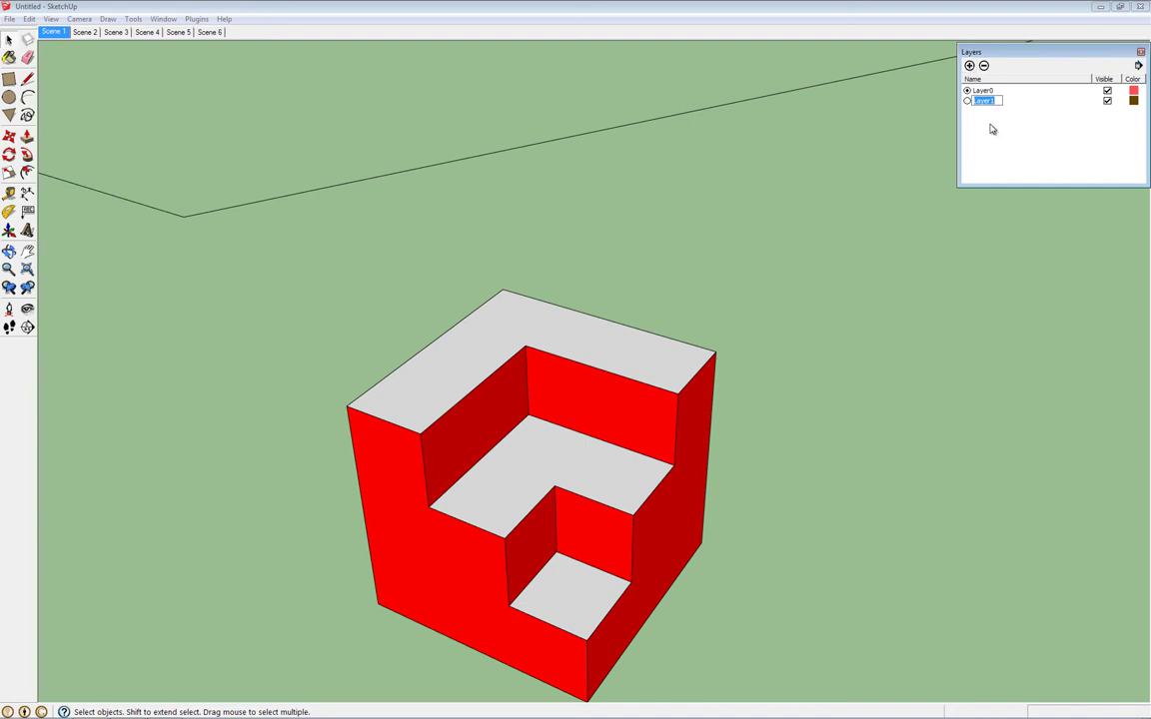
type("ú")
type("tvonal")
key("Return")
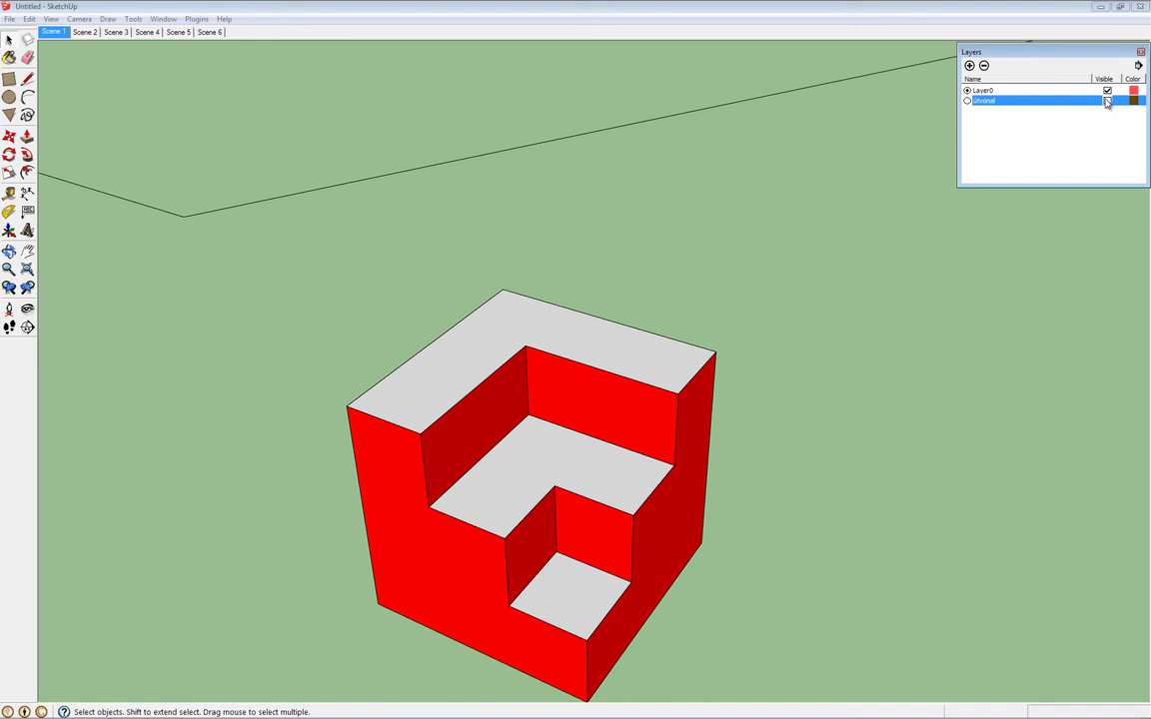
left_click(1107, 101)
Step: Assign the hexagon path polygon to the hidden útvonal layer through Entity Info
left_click(239, 207)
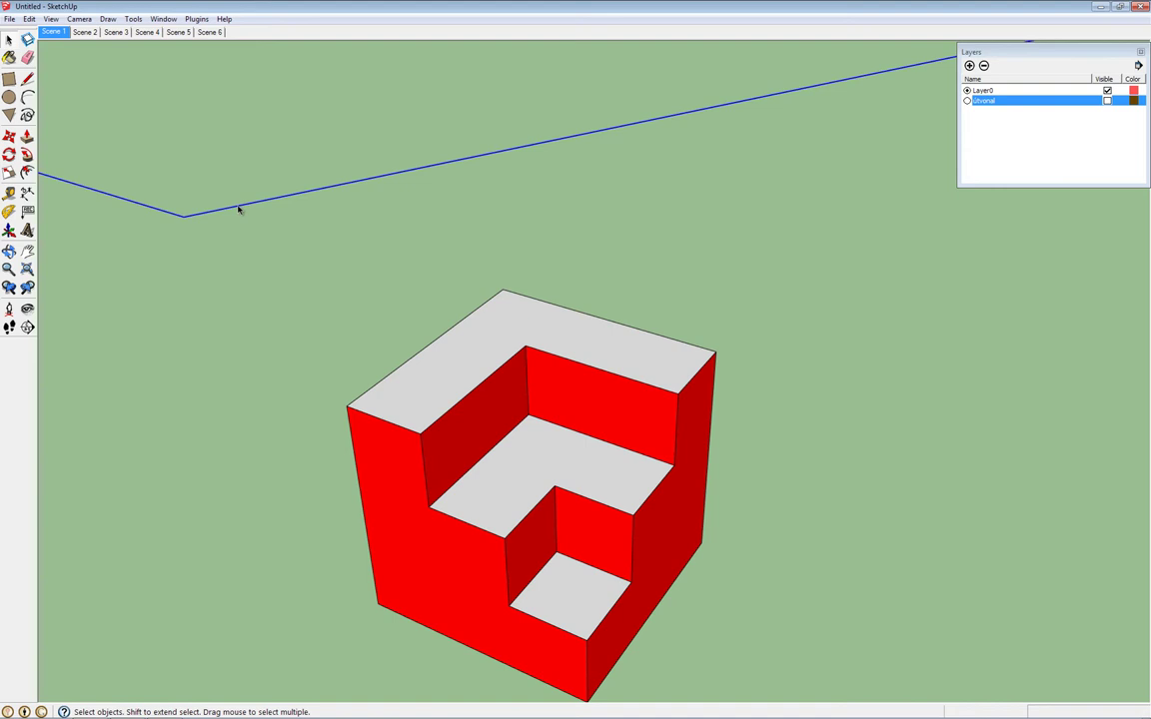
right_click(239, 210)
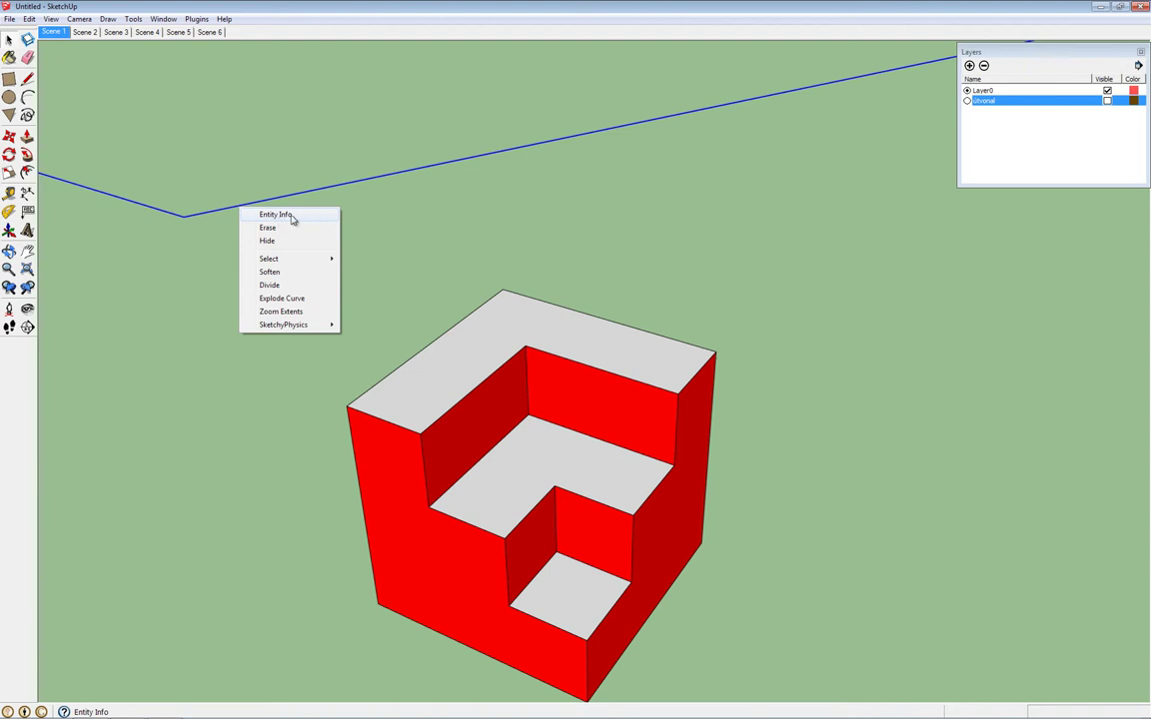
left_click(292, 216)
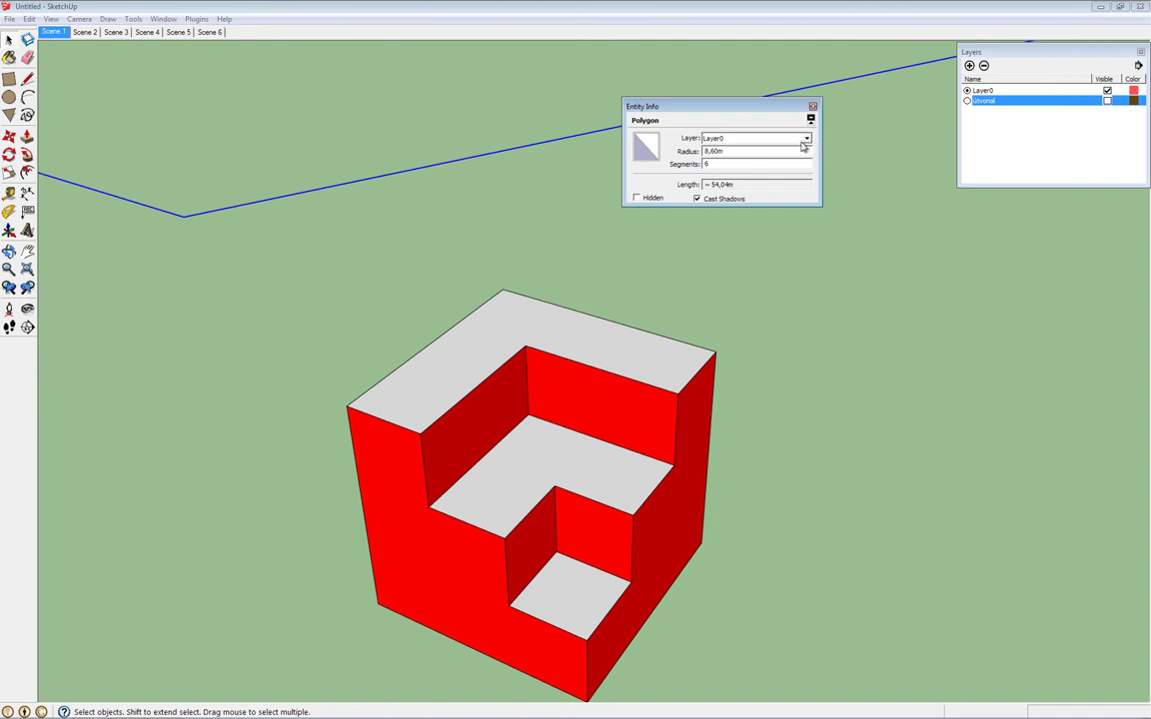
left_click(805, 140)
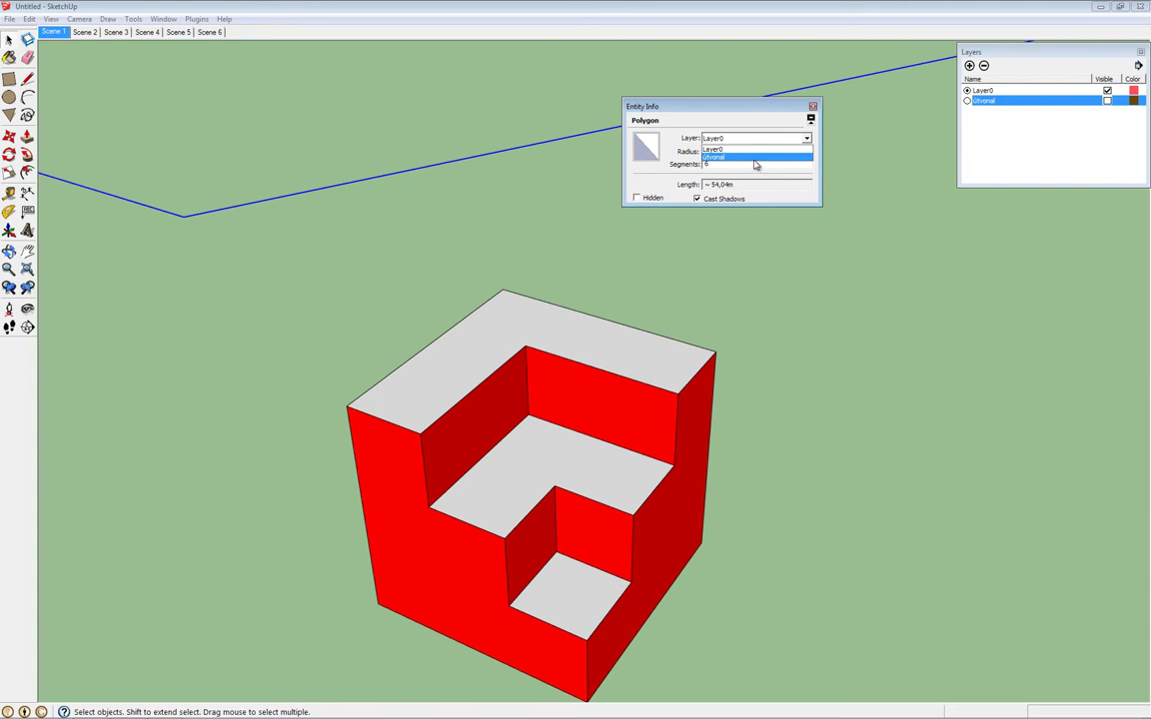
left_click(755, 159)
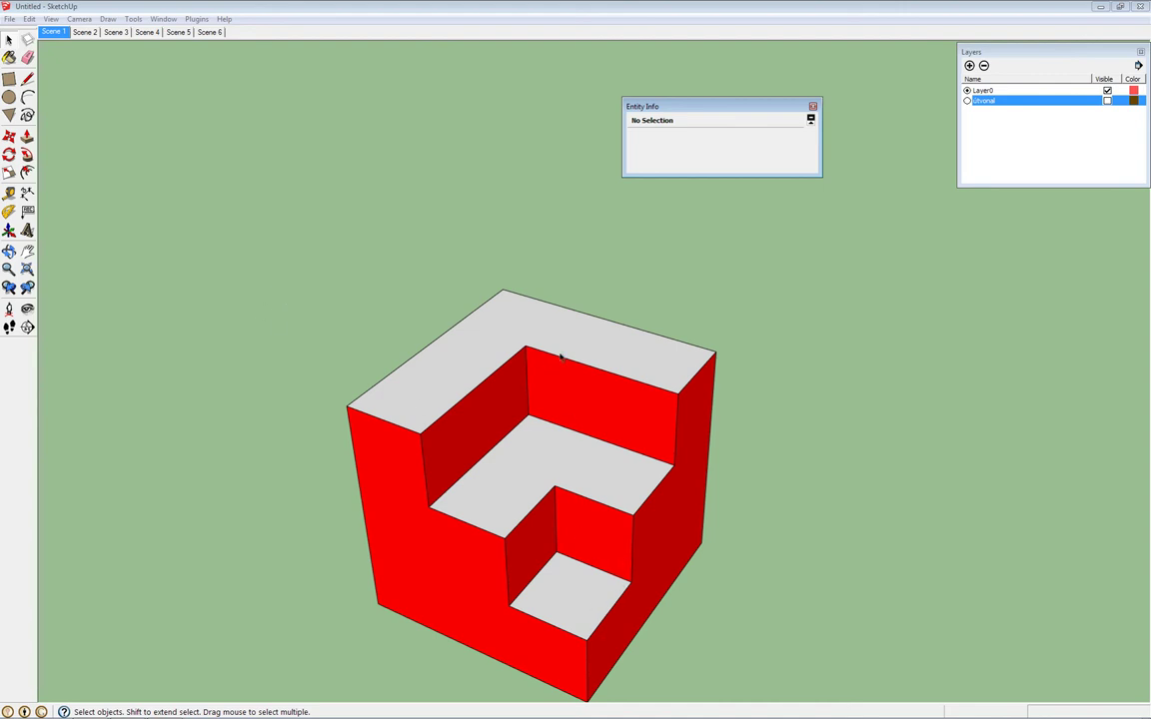
Step: Place the camera at the path's hexagon corner, aimed at the cube's top edge, then hide Útvonal
left_click(812, 107)
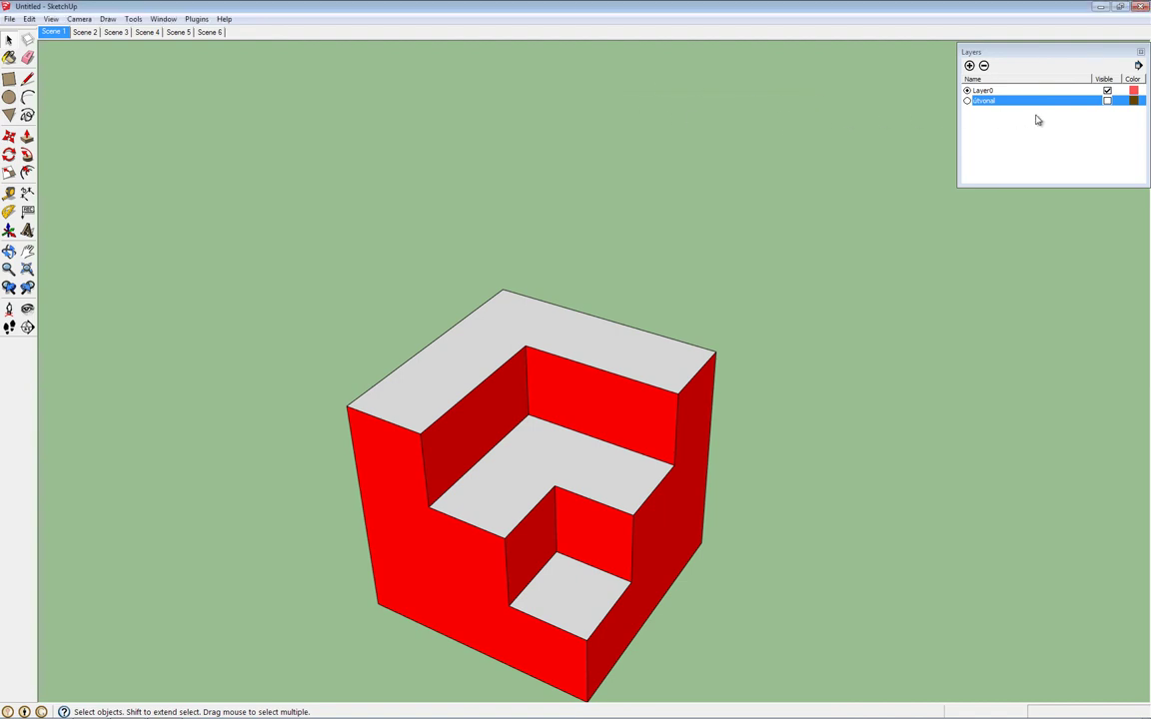
left_click(1107, 101)
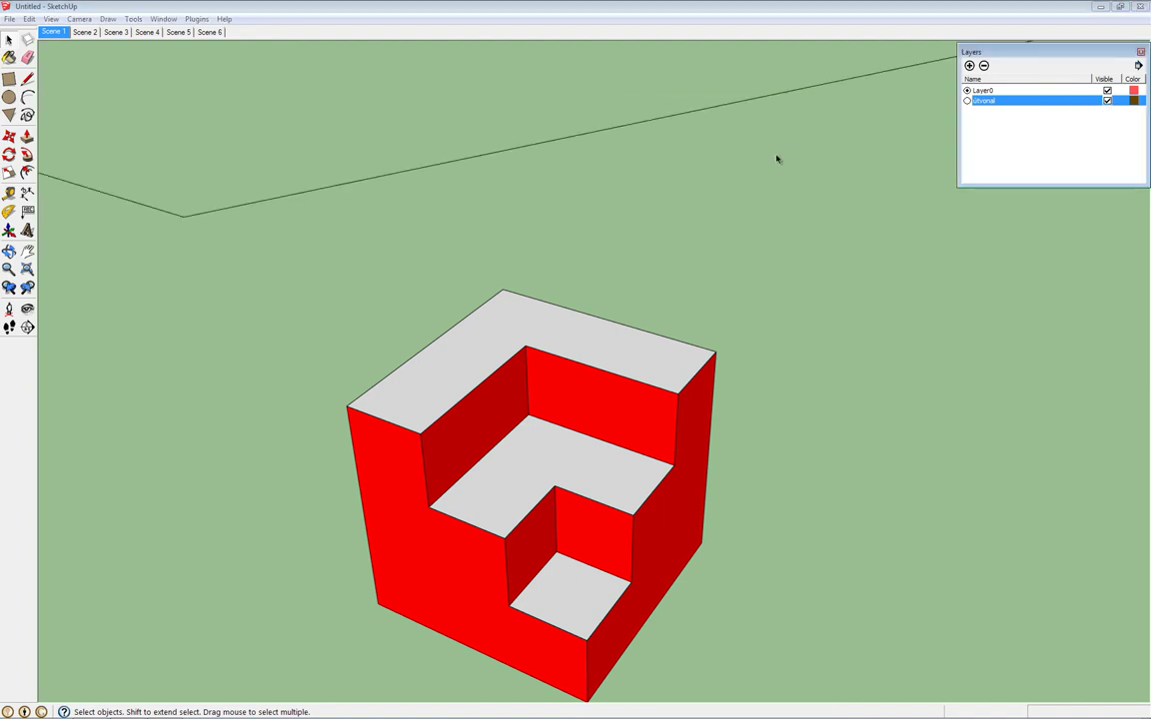
left_click(9, 309)
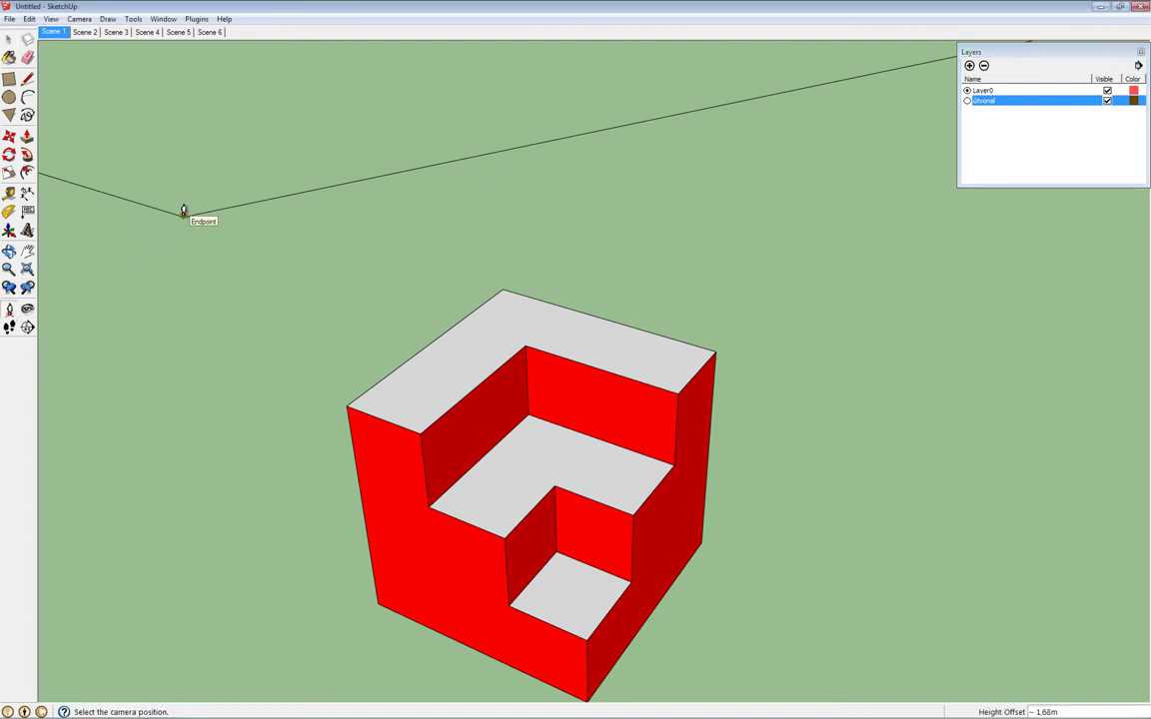
left_click_drag(183, 212, 444, 310)
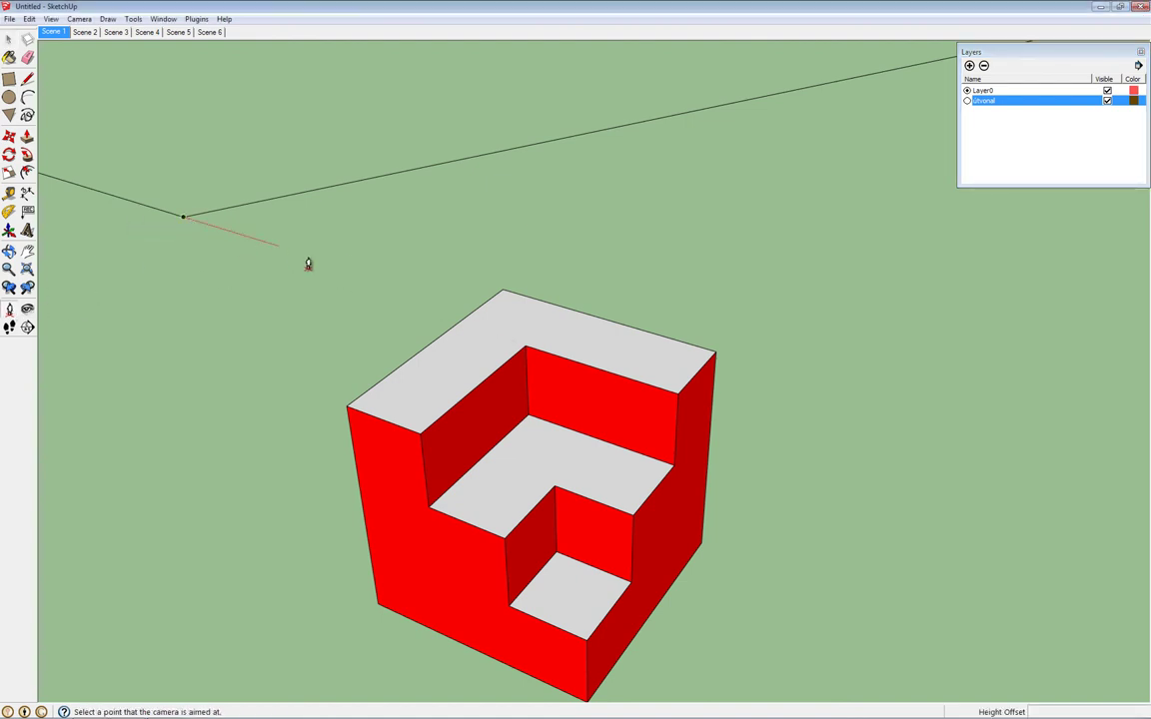
left_click(525, 338)
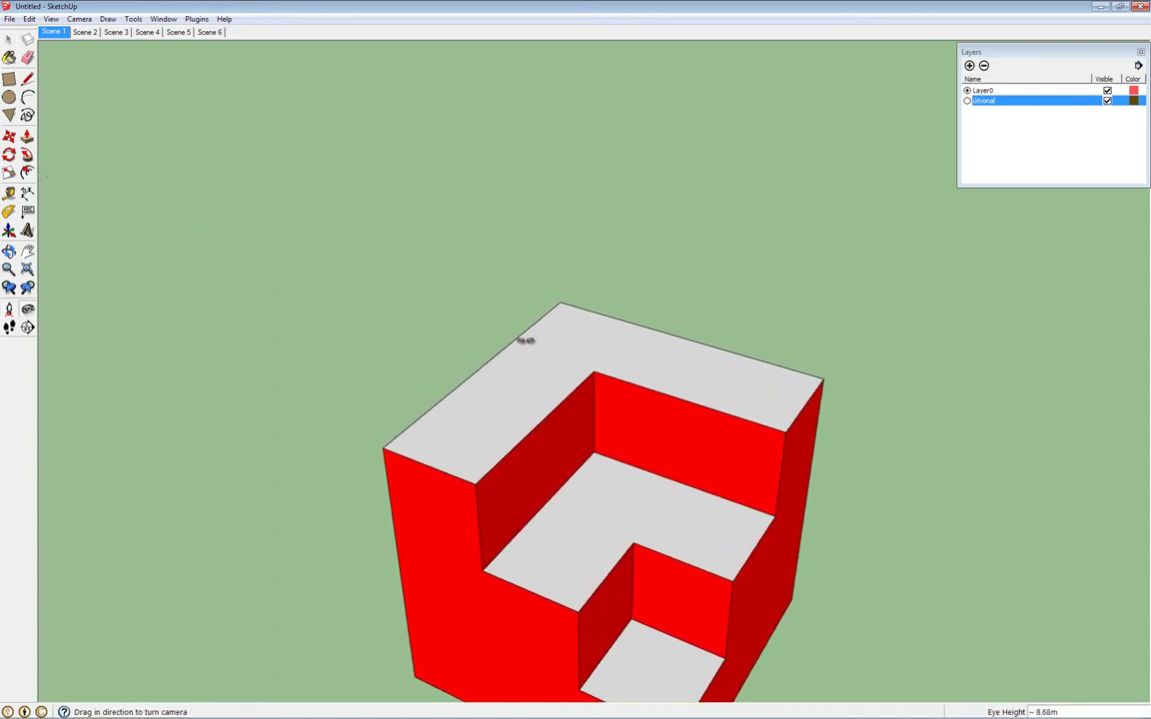
left_click(1107, 101)
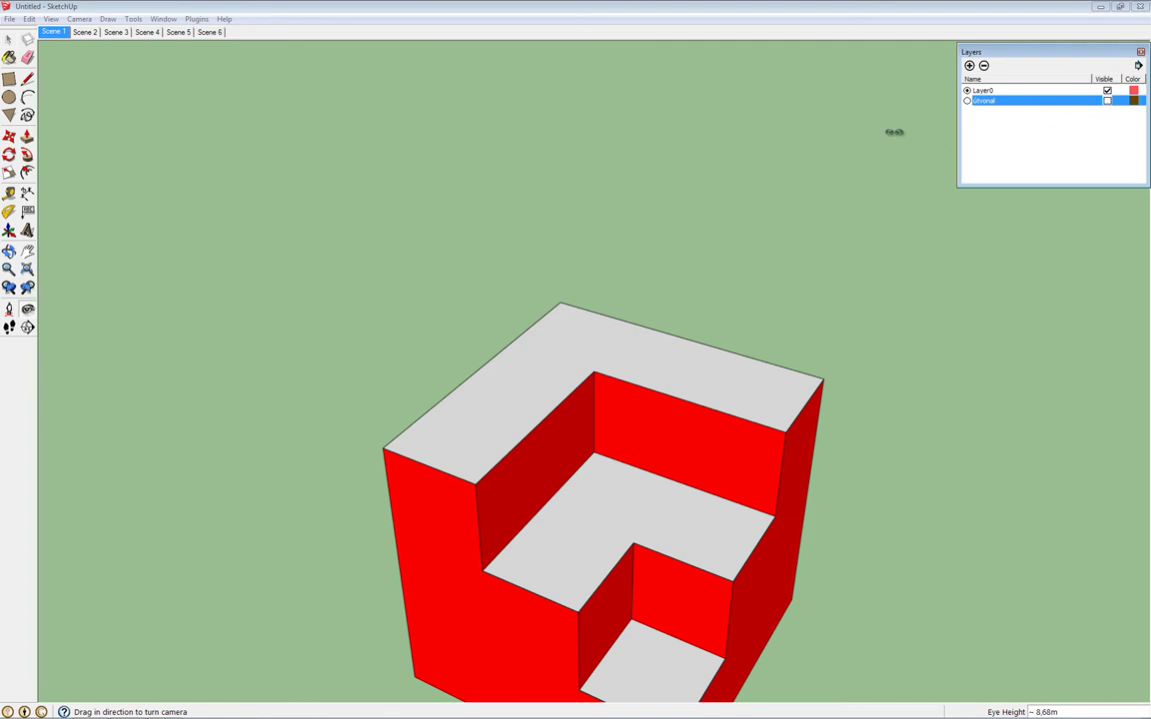
Step: Update Scene 1 and Scene 2 with the Útvonal layer hidden
right_click(50, 32)
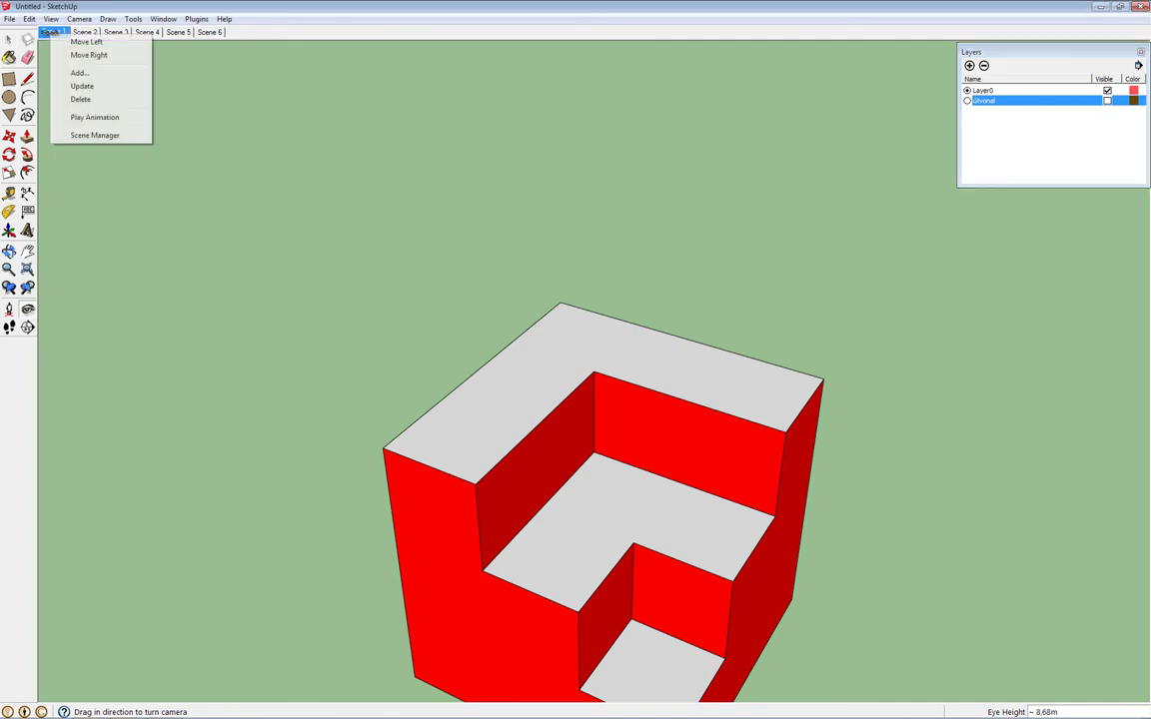
left_click(82, 86)
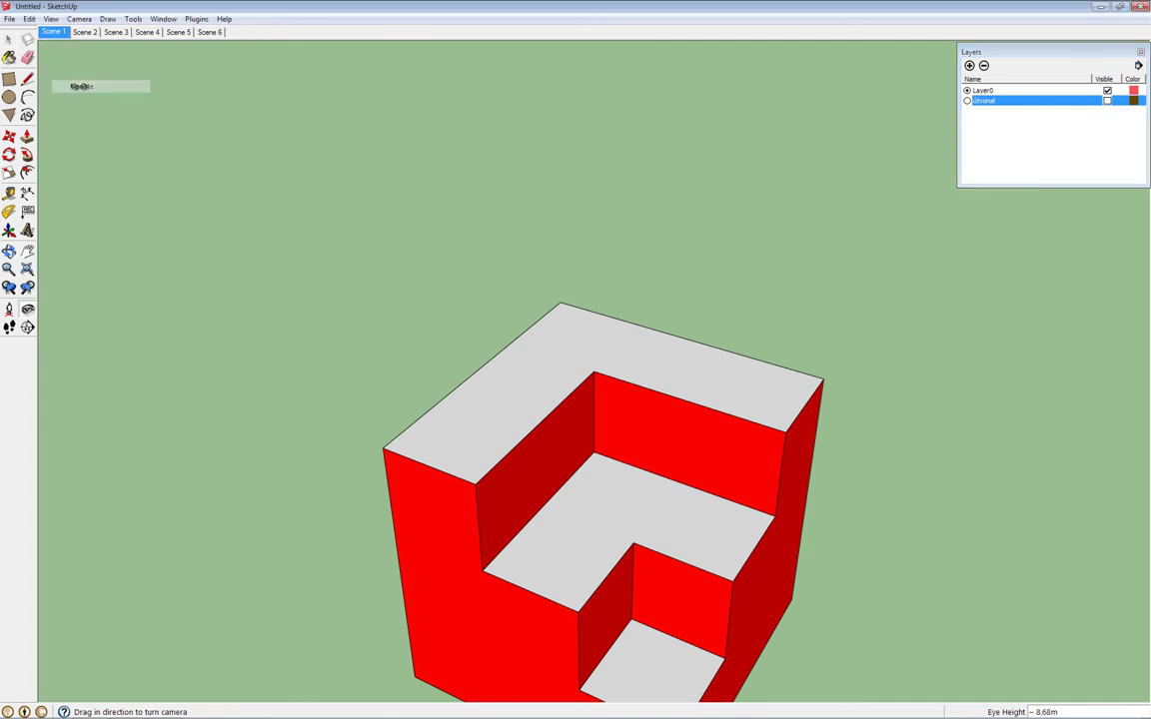
left_click(85, 32)
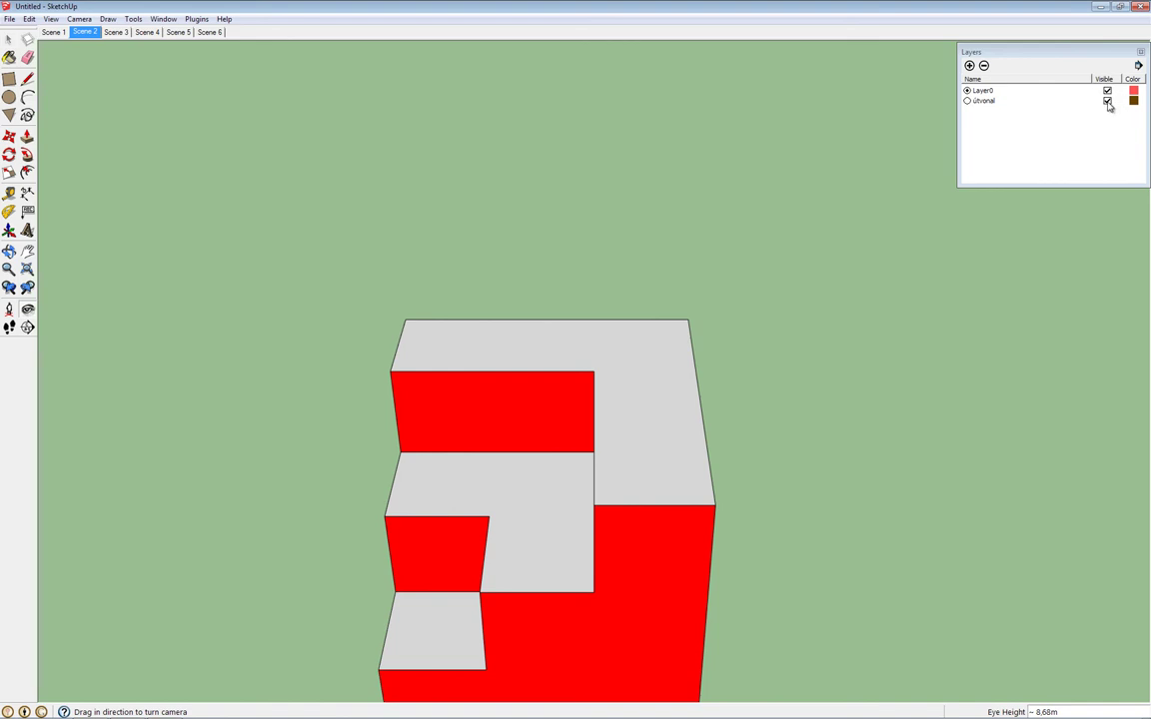
left_click(1107, 102)
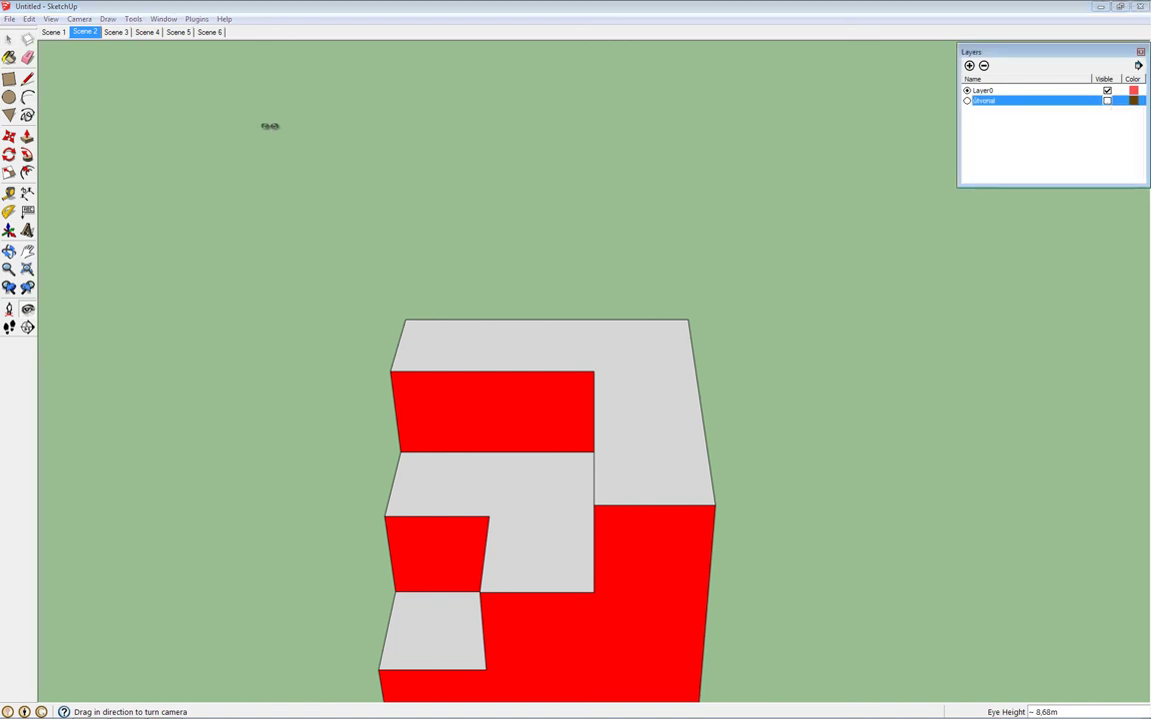
right_click(76, 31)
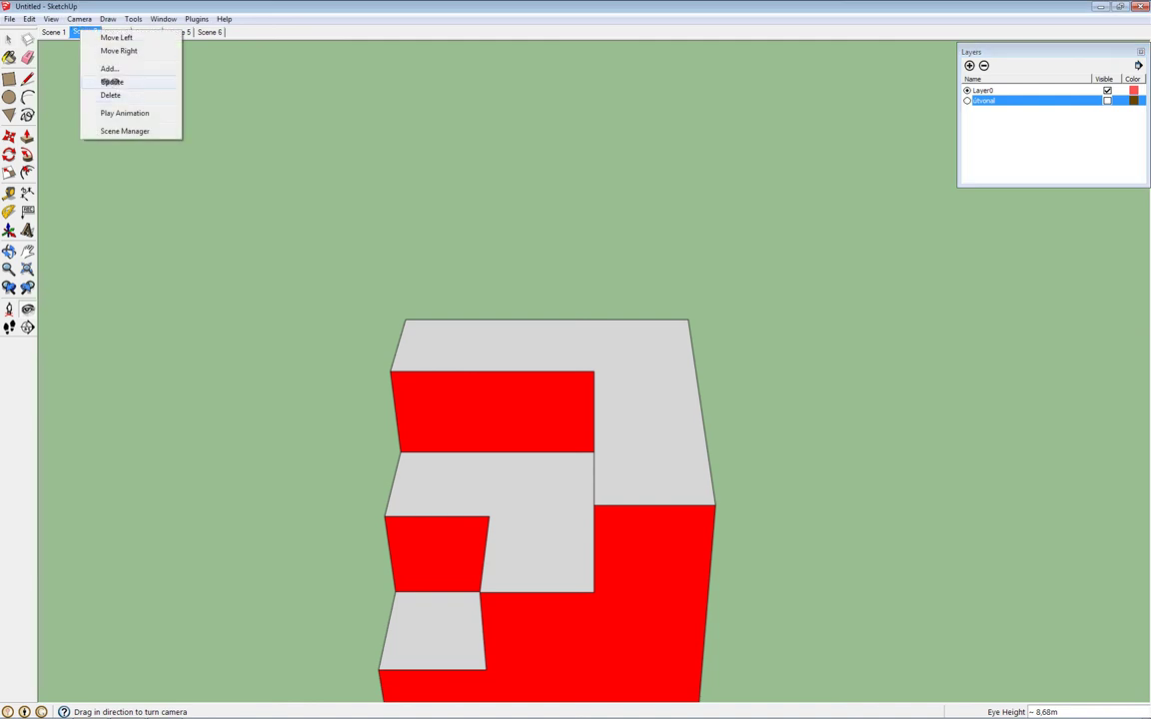
left_click(110, 82)
Step: Update the remaining scenes with Útvonal hidden, then return to Scene 1
left_click(118, 31)
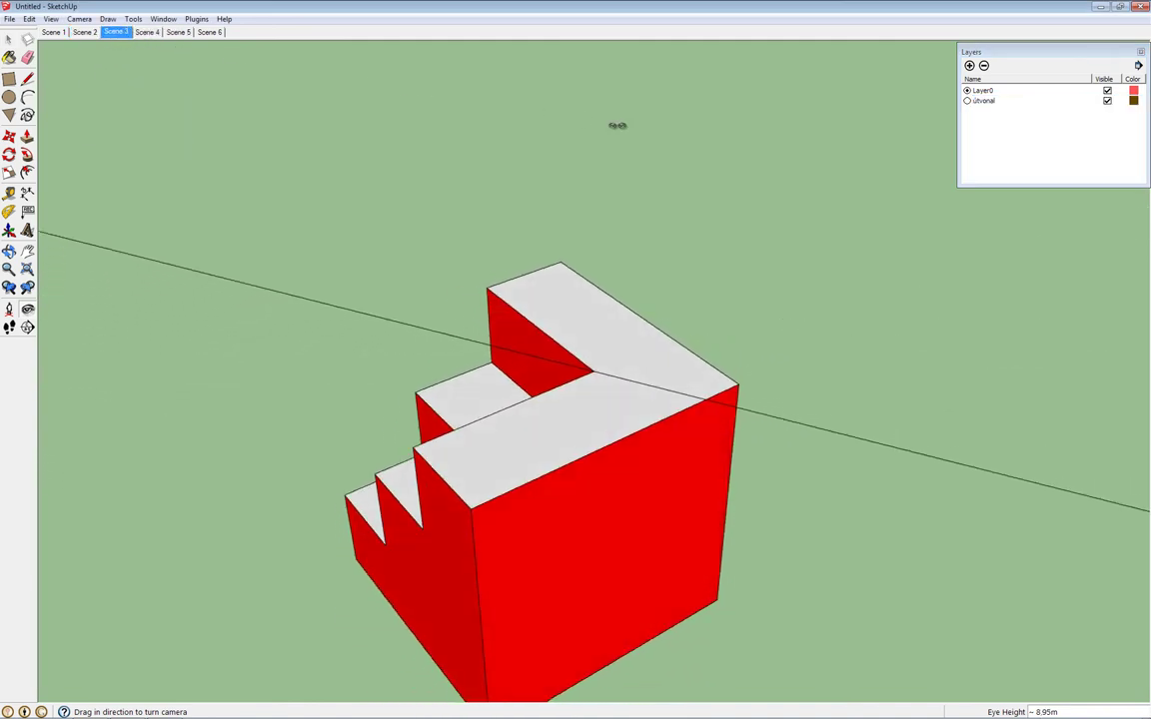
left_click(984, 100)
right_click(110, 32)
left_click(147, 32)
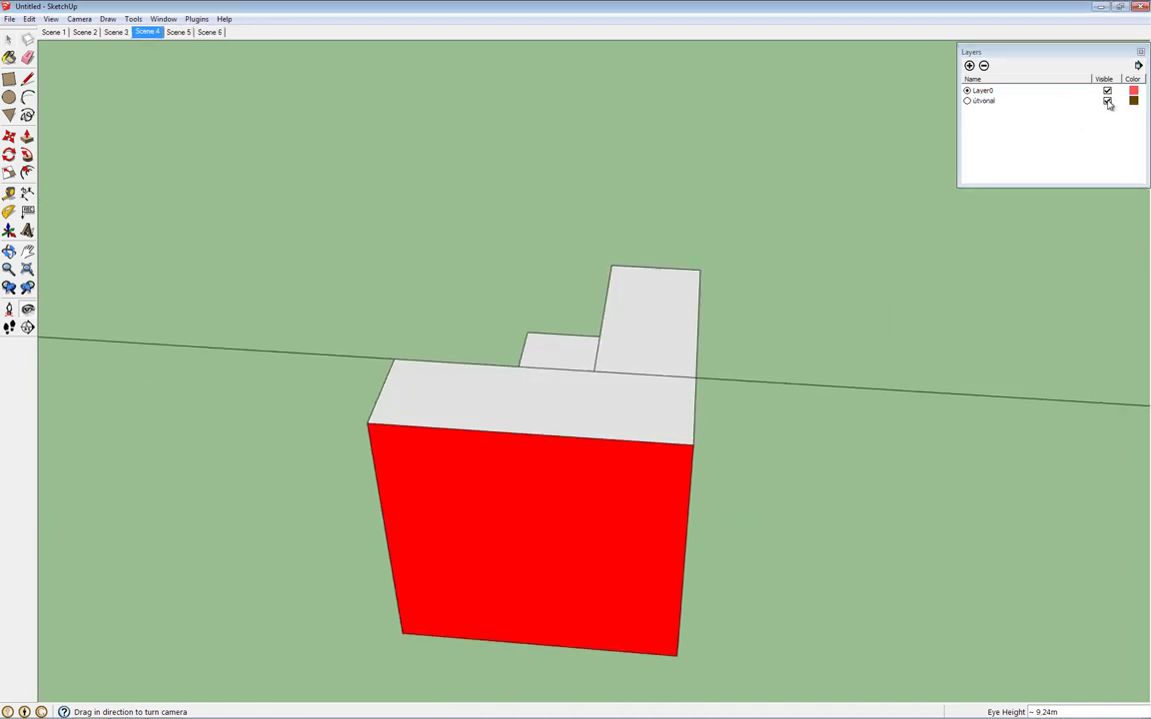
left_click(178, 32)
left_click(1107, 101)
right_click(210, 32)
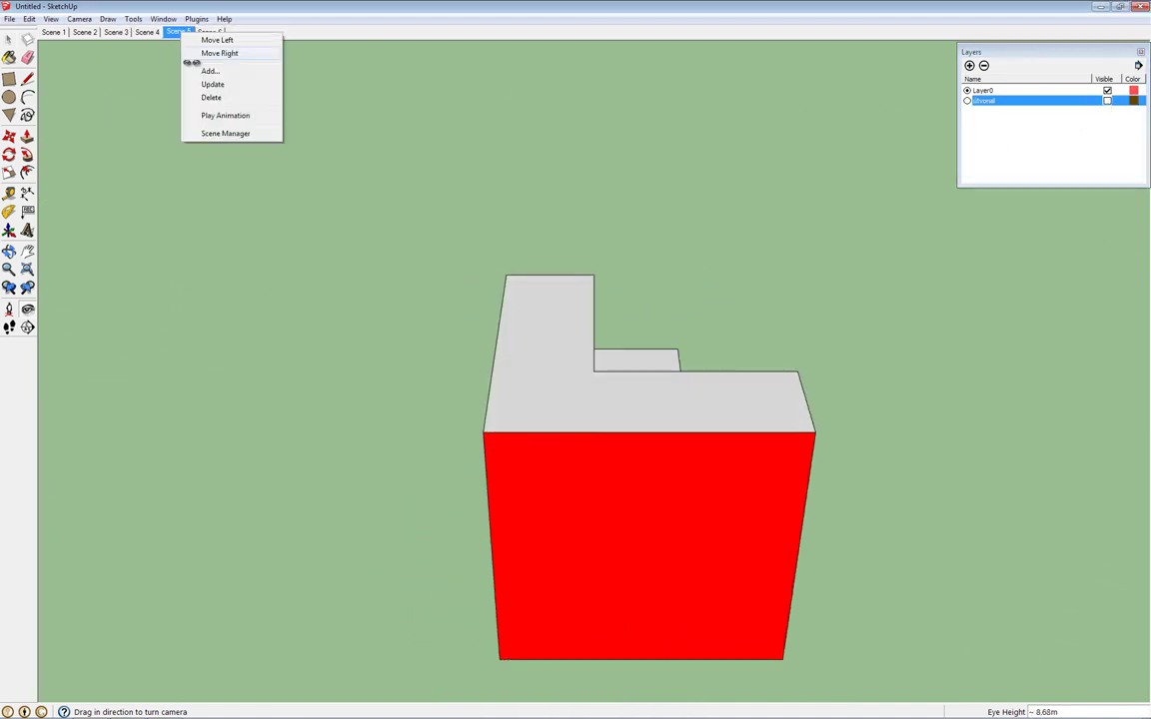
left_click(212, 32)
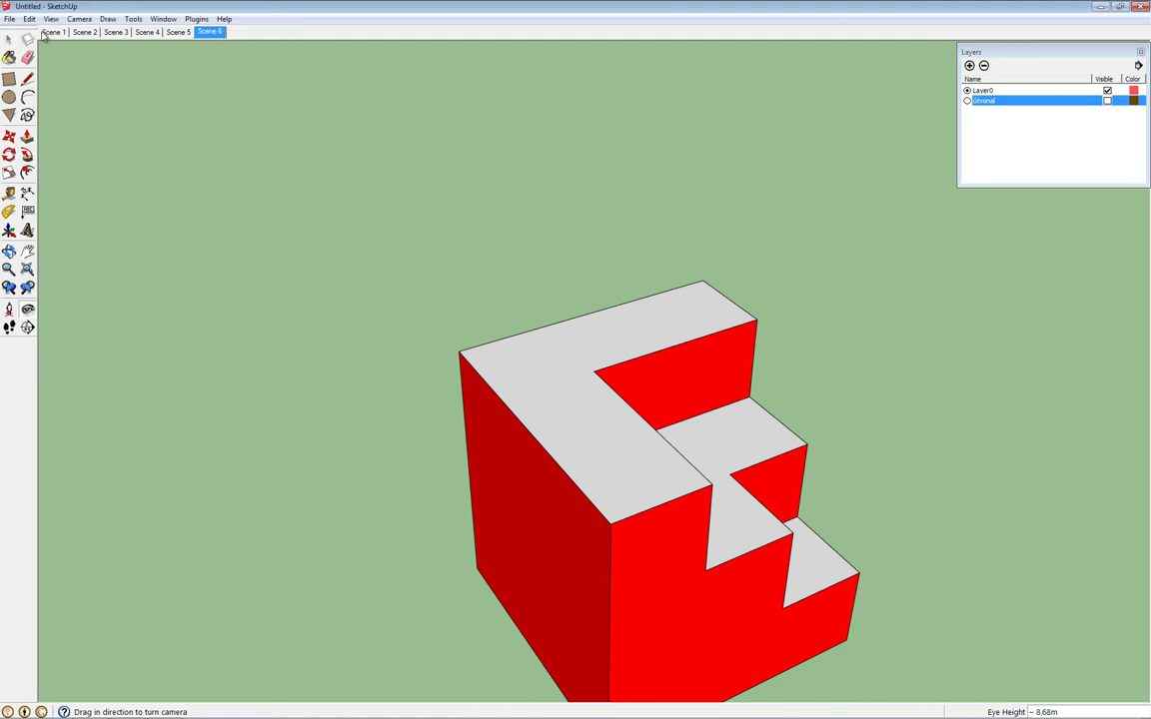
left_click(45, 33)
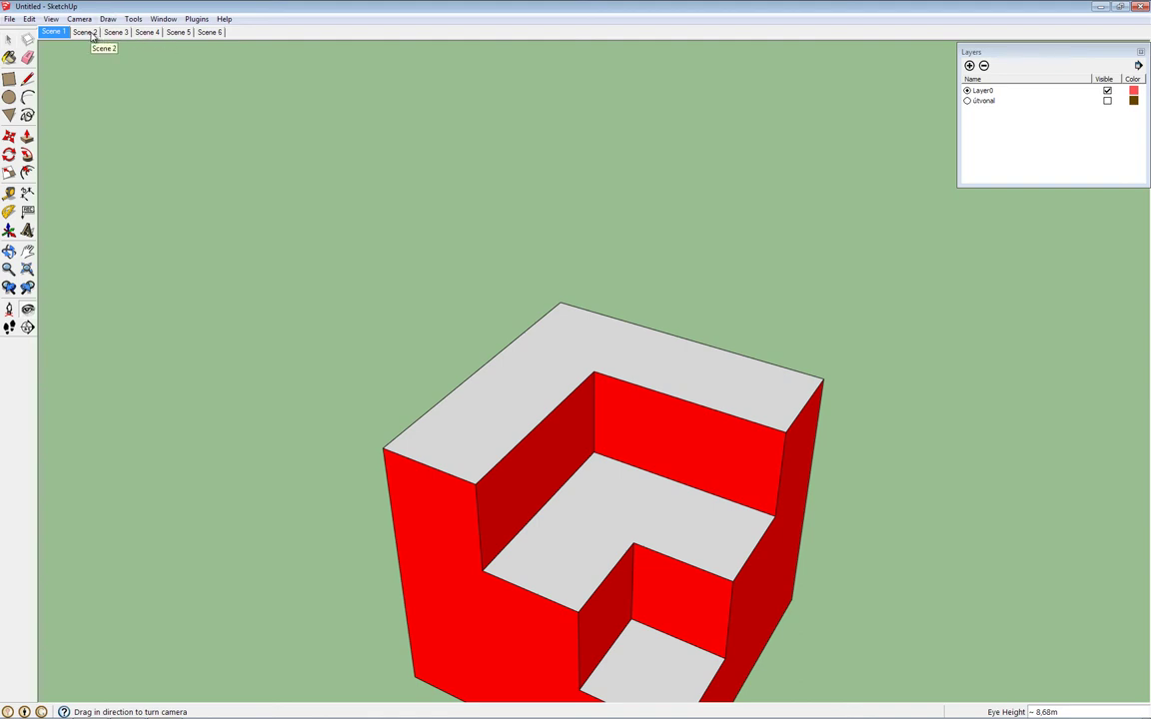
Step: Preview Scenes 2 and 3, then play the scene animation and stop it back at Scene 1
left_click(88, 33)
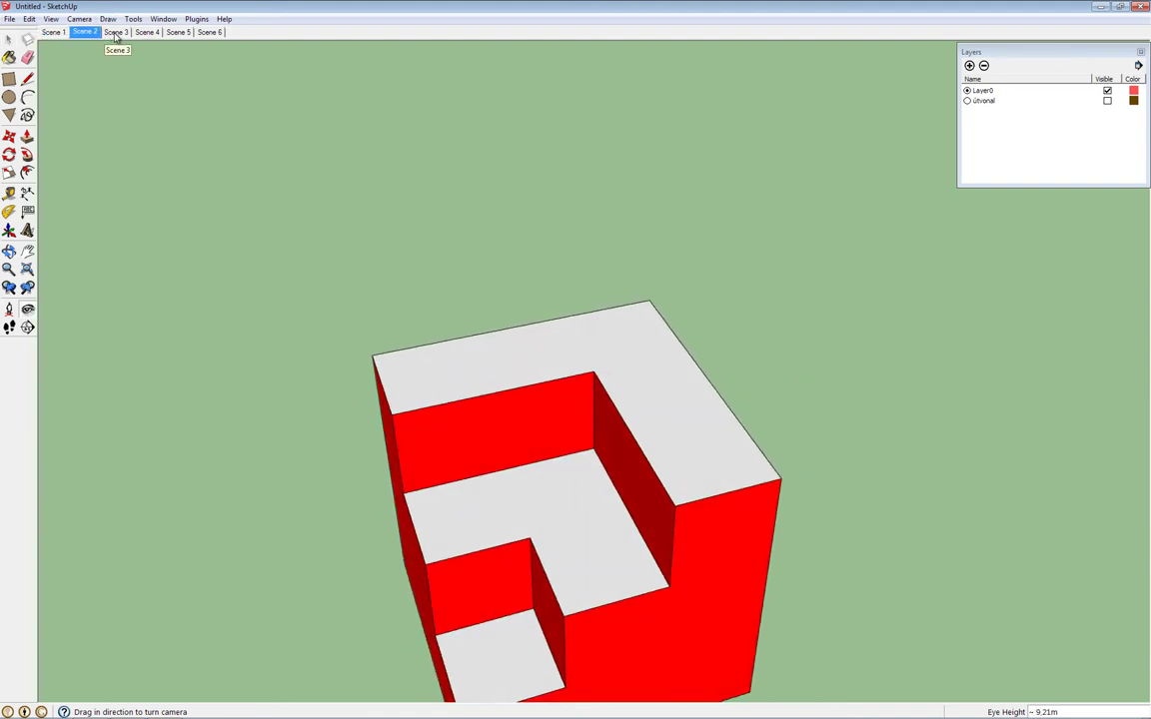
left_click(115, 33)
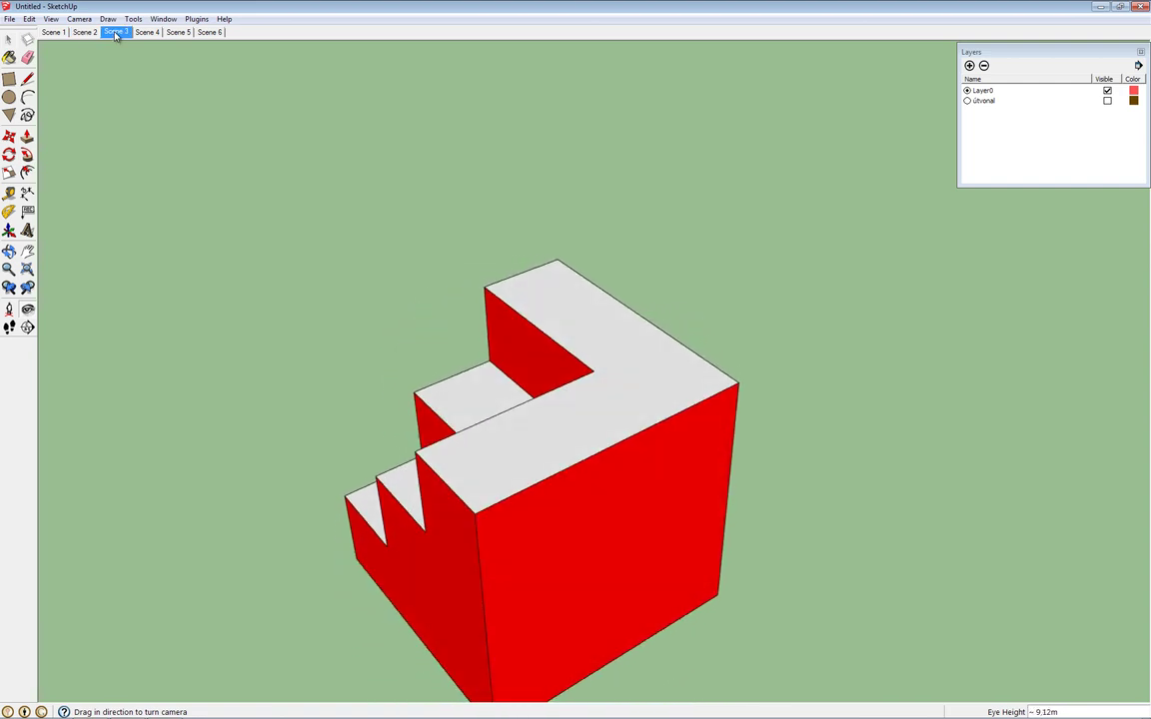
left_click(50, 20)
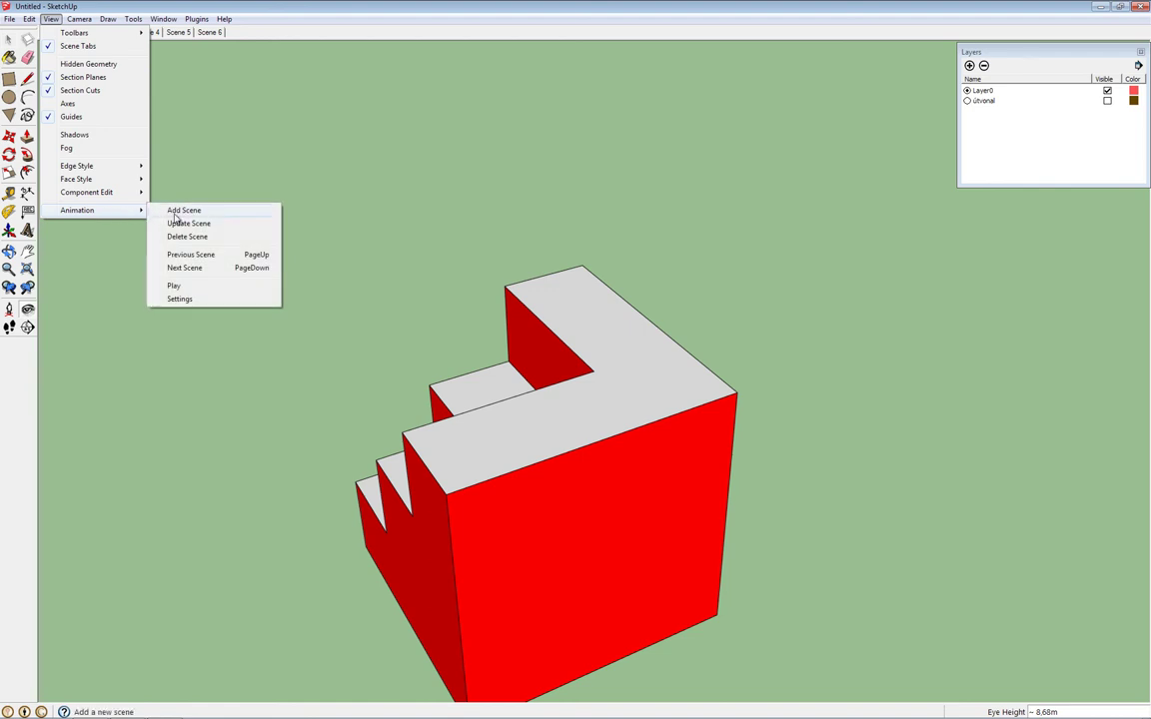
left_click(174, 287)
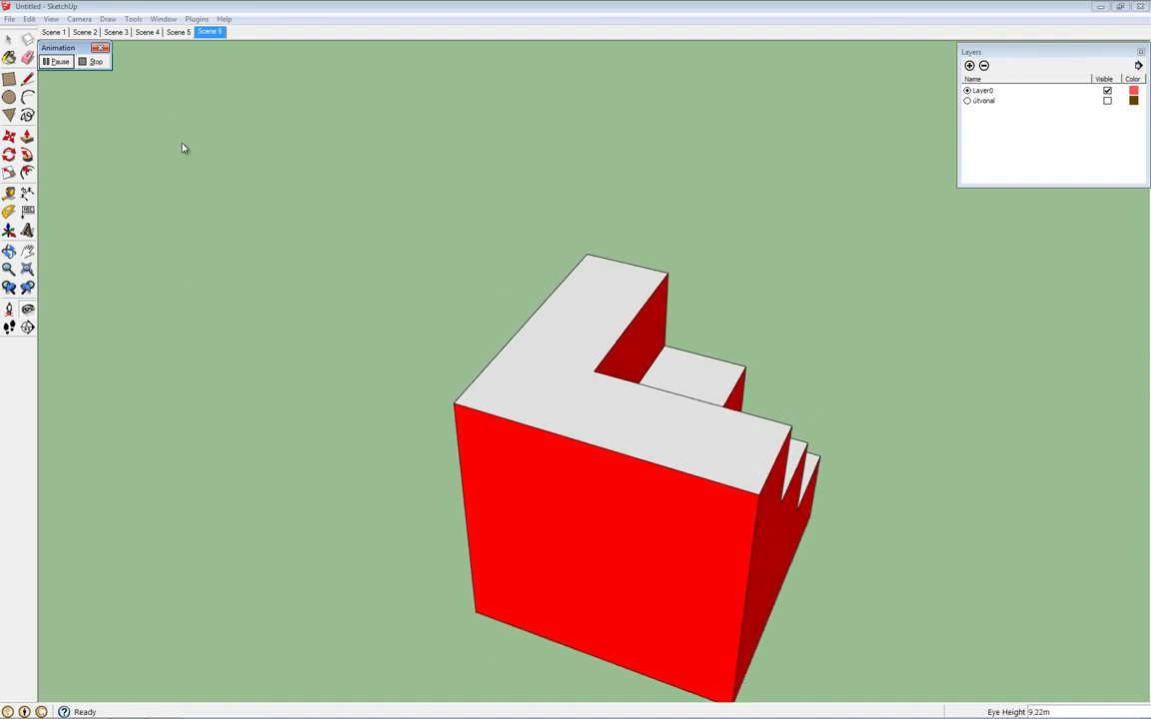
left_click(96, 62)
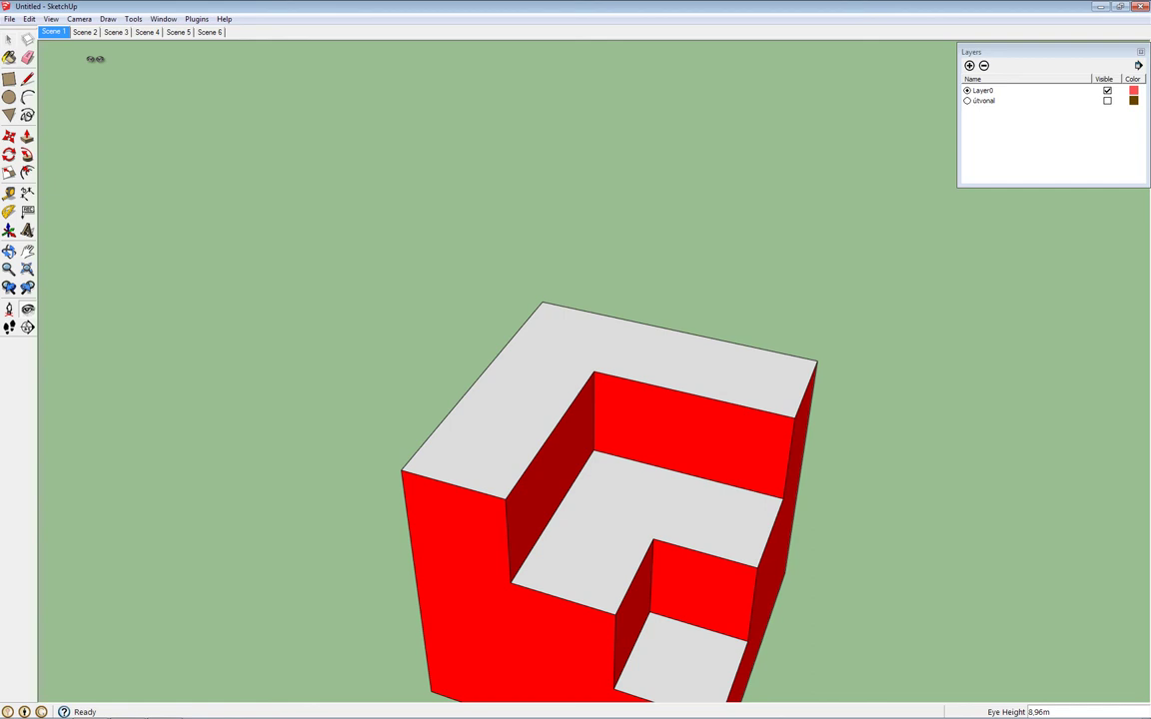
Step: Export the scene animation as the AVI file 'animacio' at 30 frames per second
left_click(11, 20)
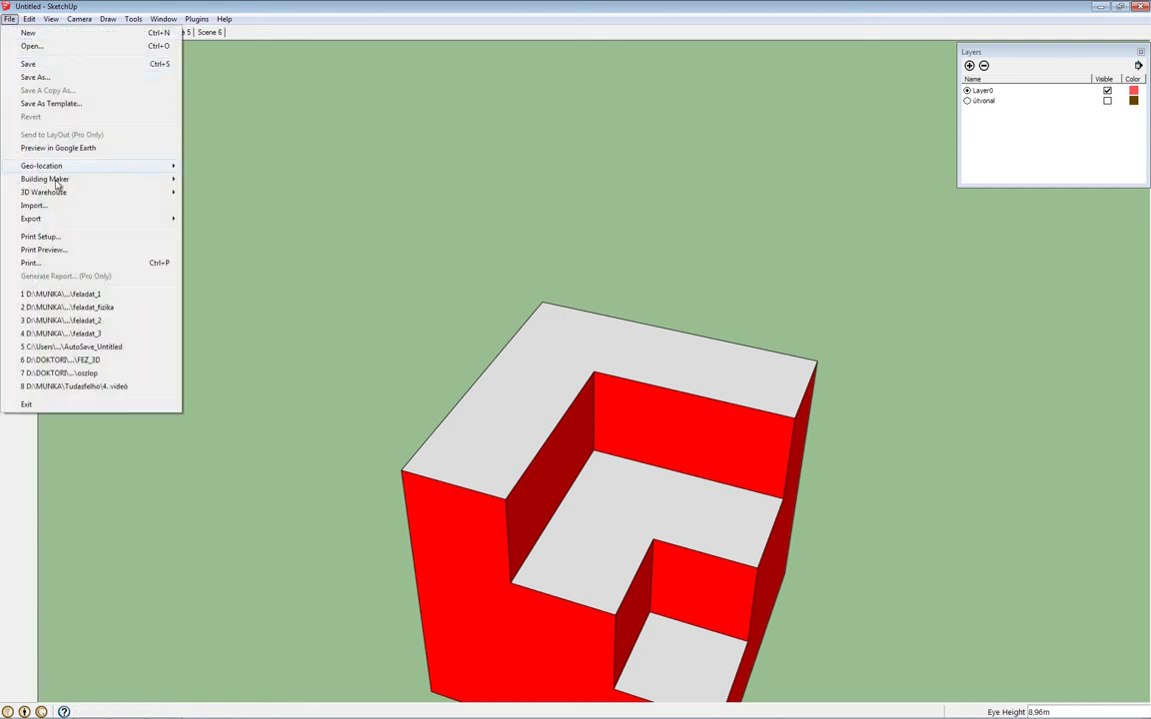
mouse_move(60, 219)
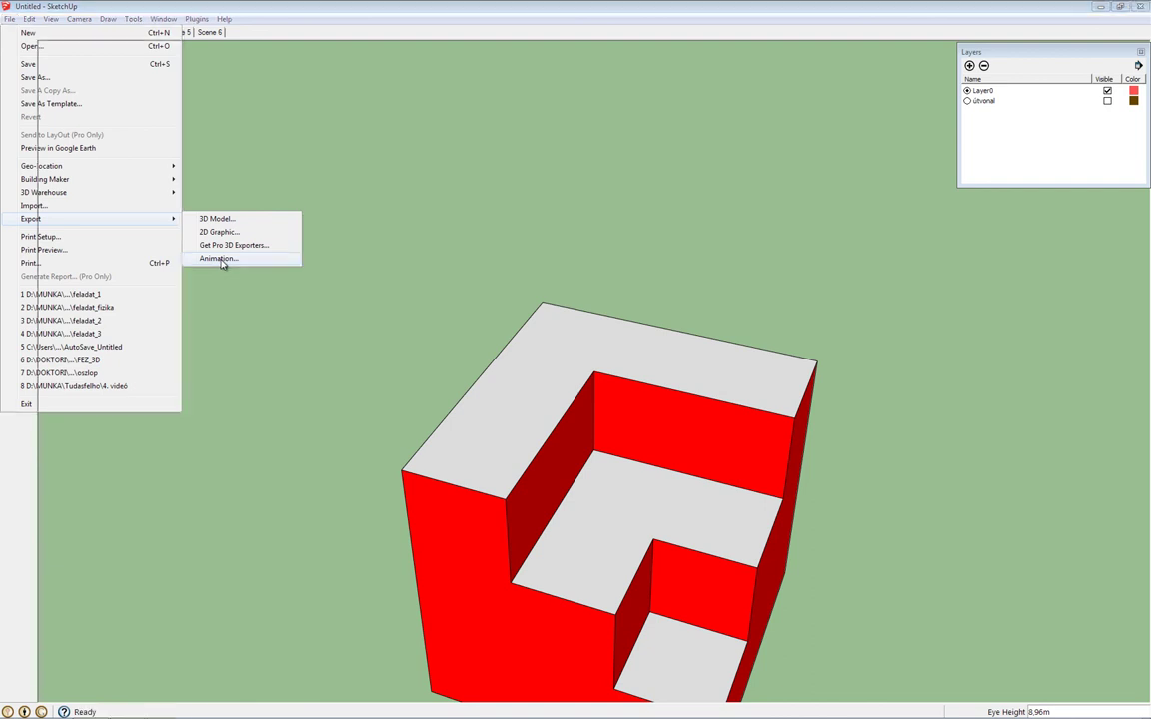
left_click(223, 260)
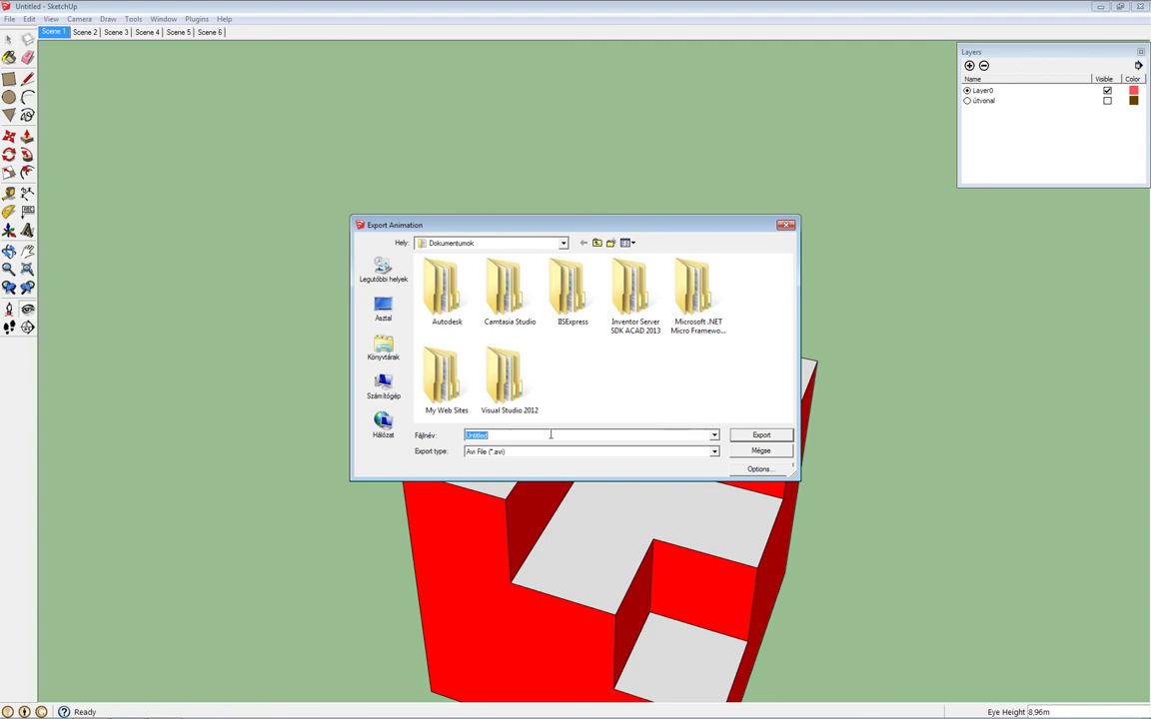
type("animacio")
left_click(713, 452)
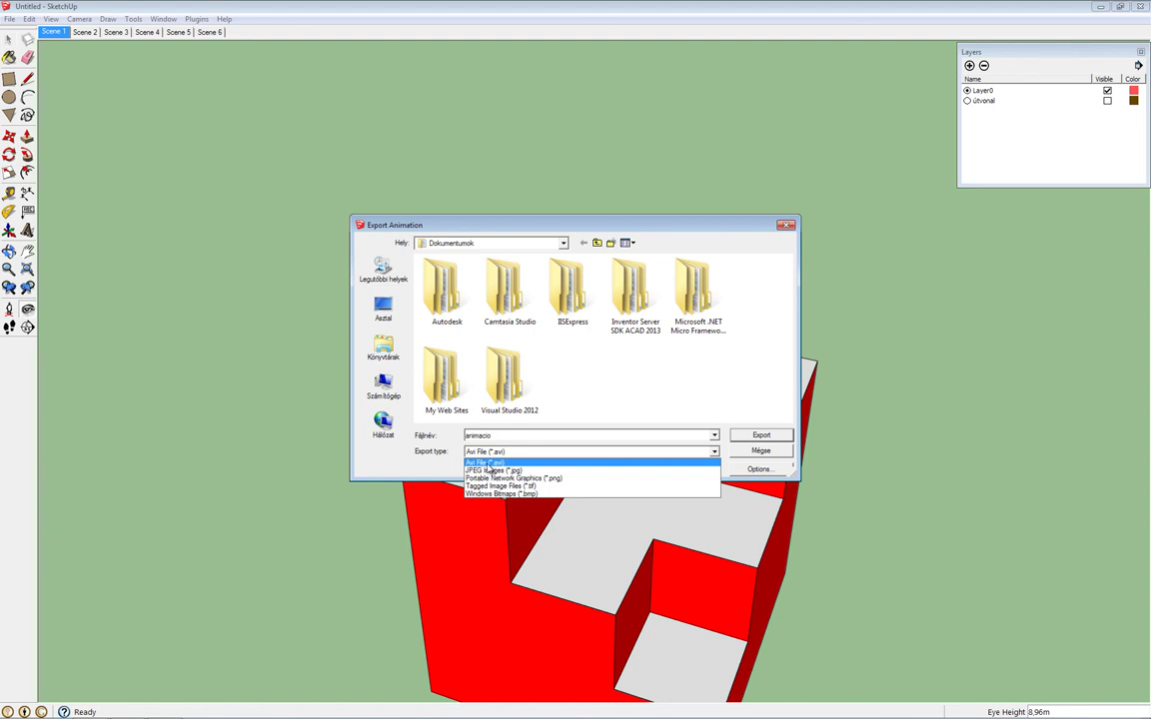
left_click(716, 455)
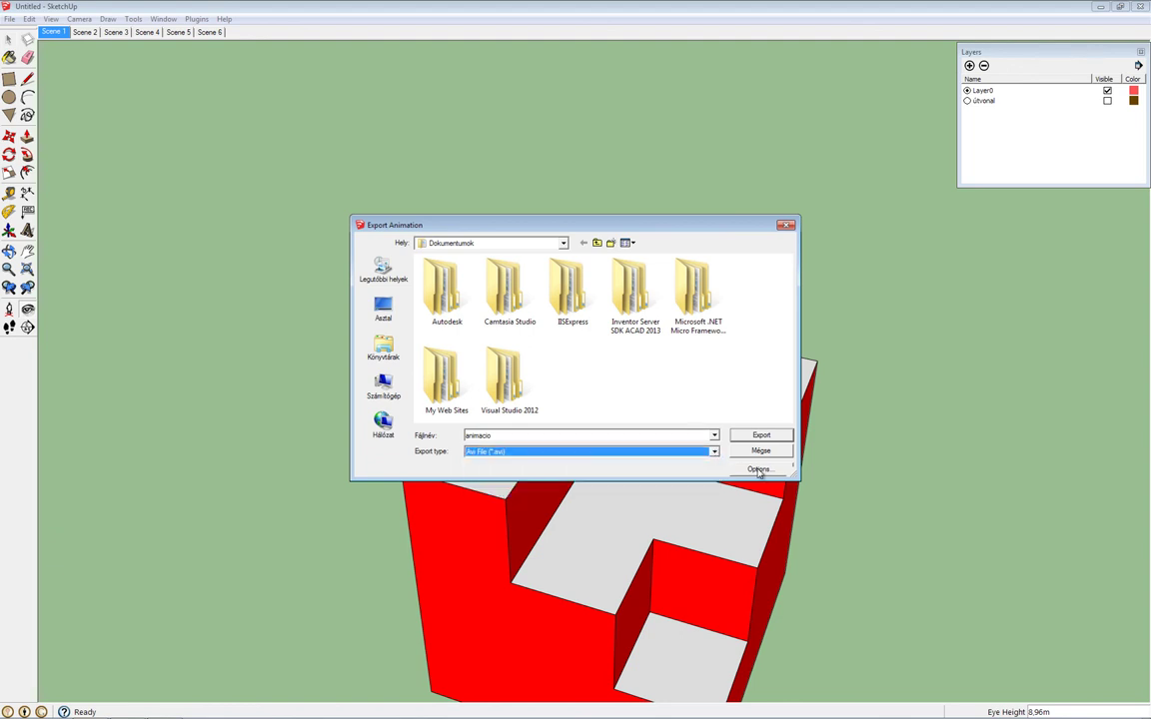
left_click(758, 469)
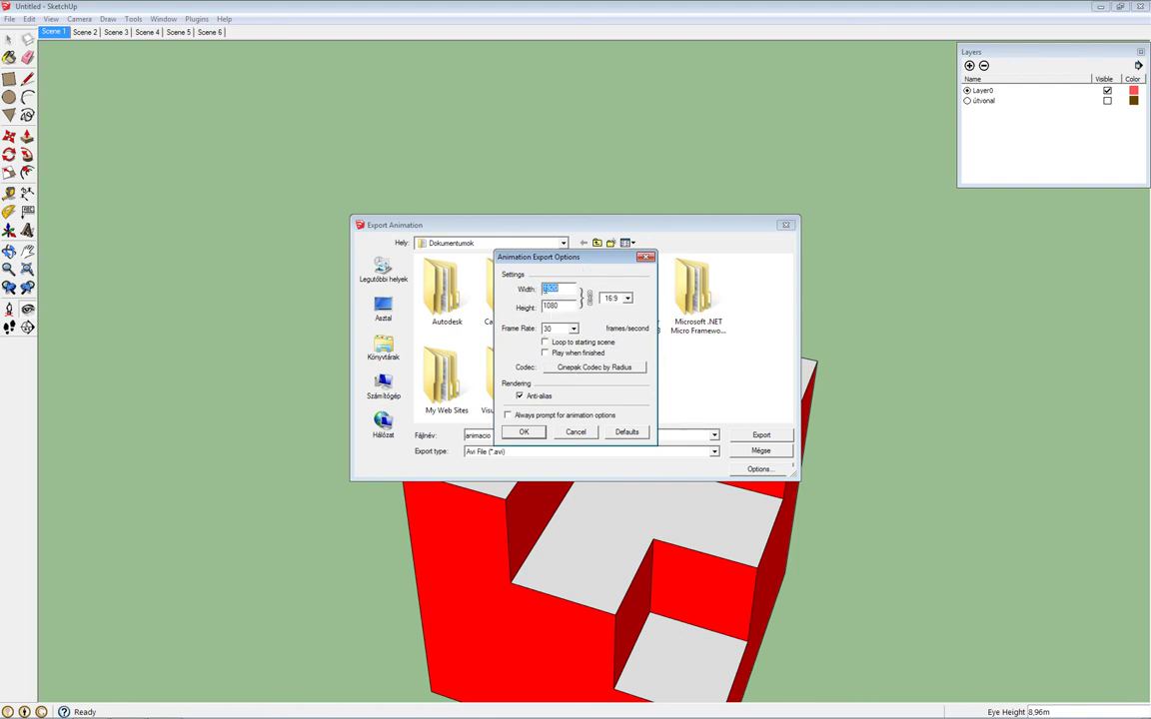
left_click(523, 432)
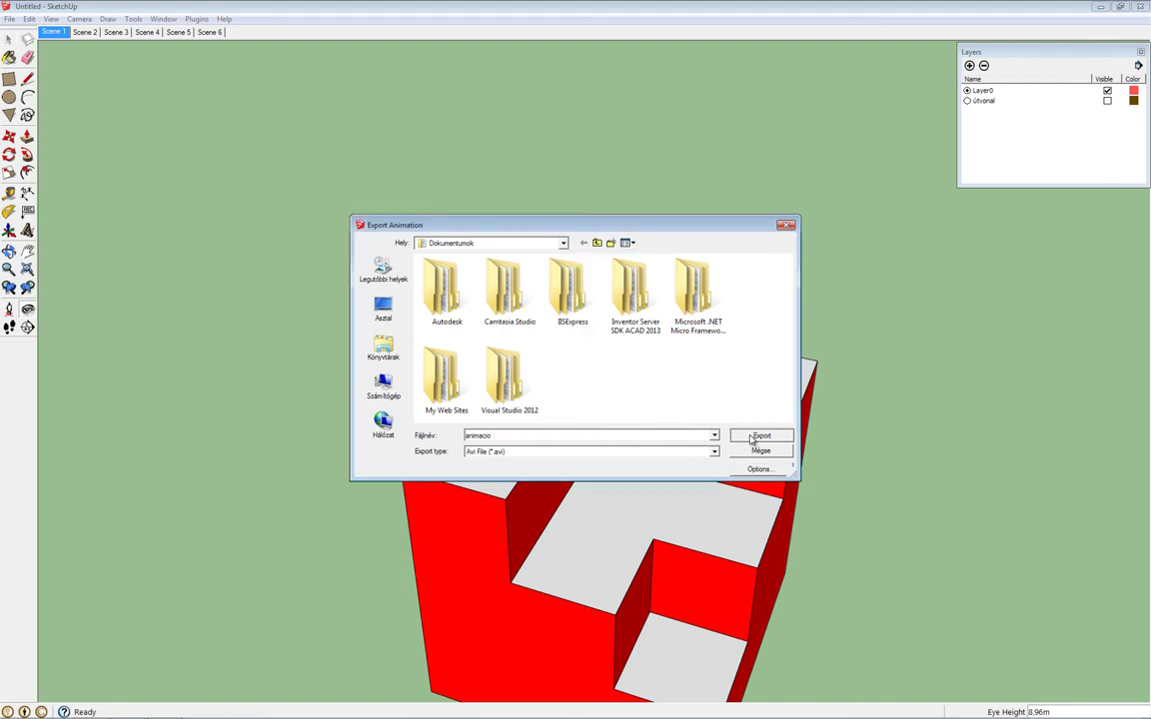
left_click(759, 436)
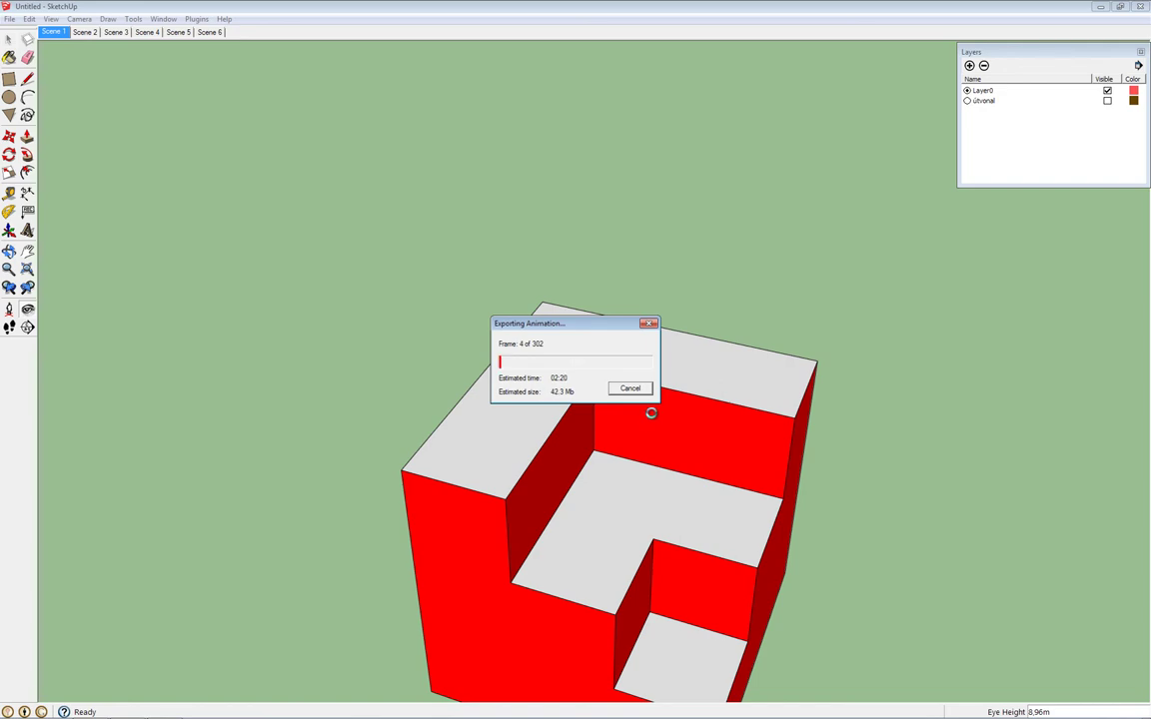